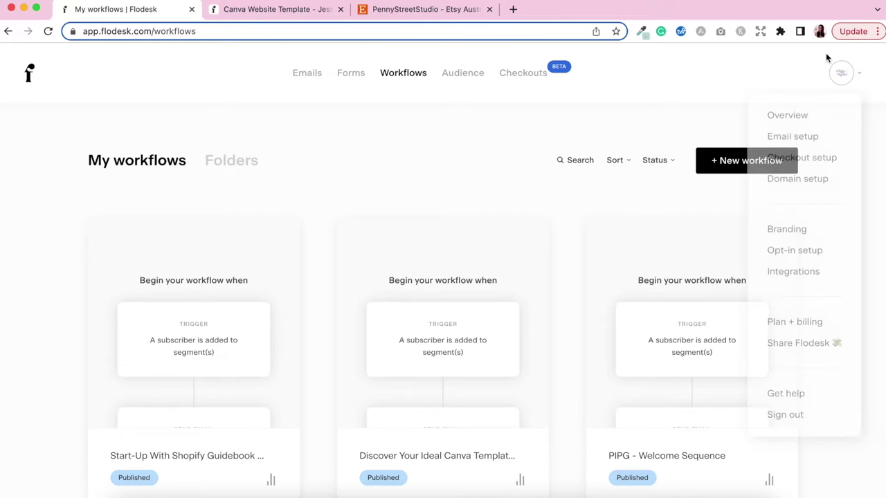
Open the account's checkout setup and review the Stripe connection and the Terms & Conditions section
mouse_move(848, 89)
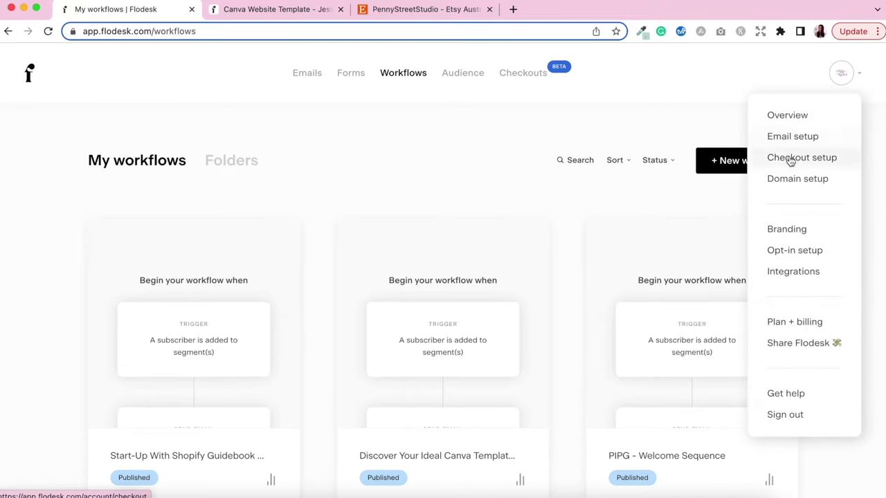
click(814, 159)
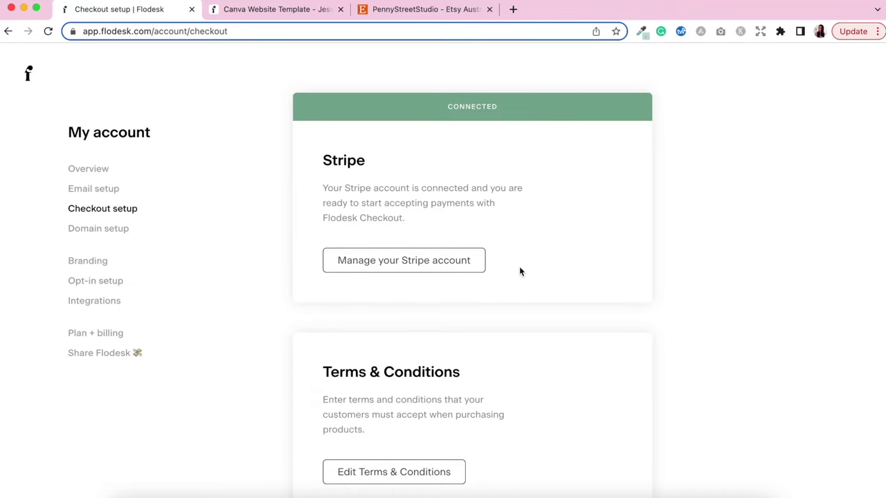
scroll(497, 313, down, 2)
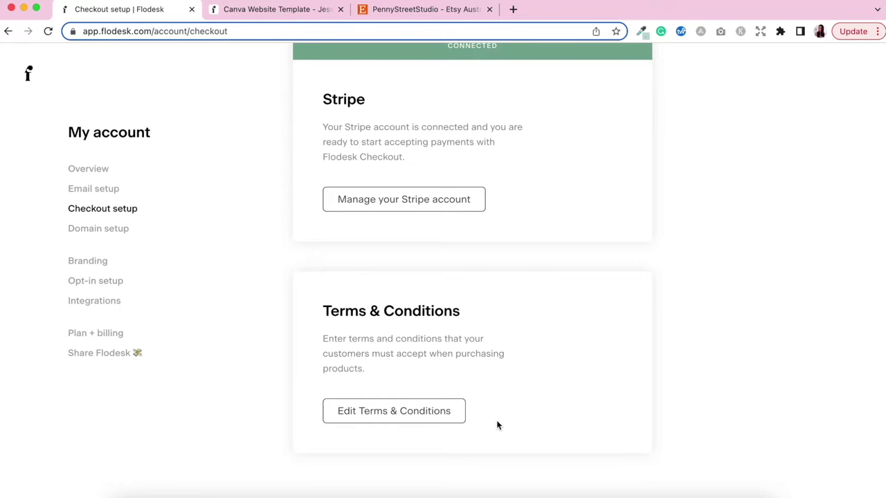
click(415, 419)
scroll(549, 350, up, 2)
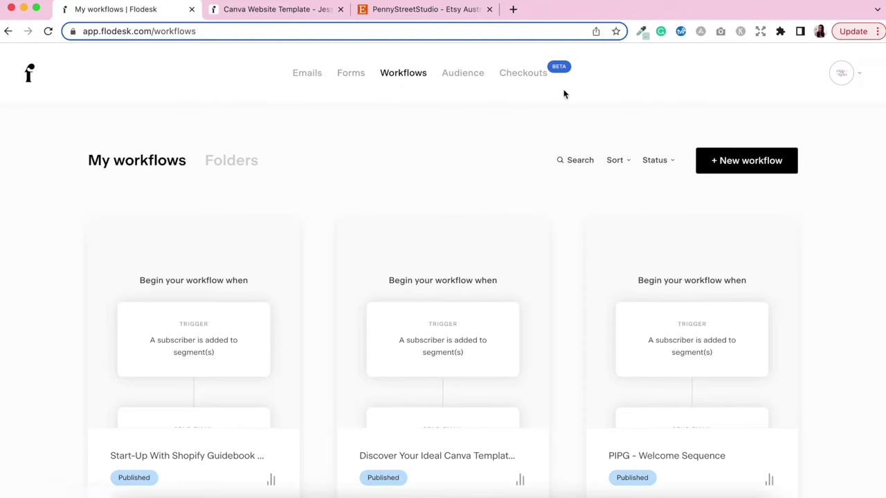
Start a new checkout and browse the full range of checkout templates
click(512, 82)
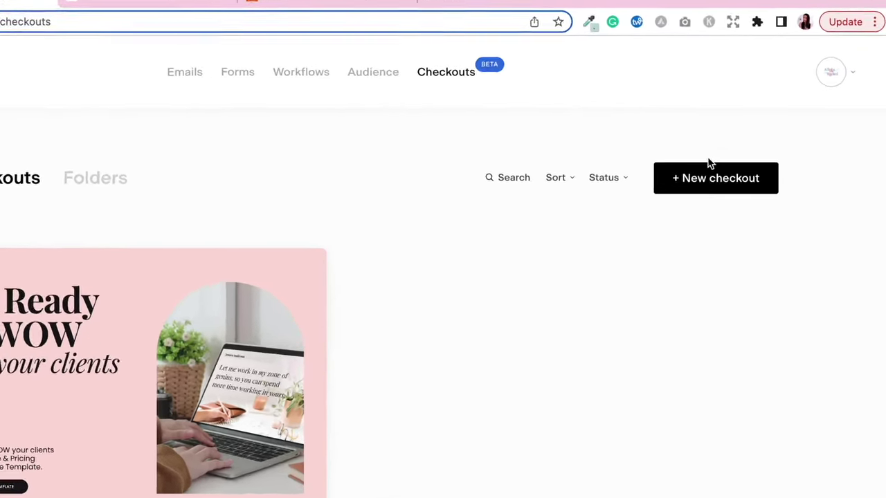
click(700, 179)
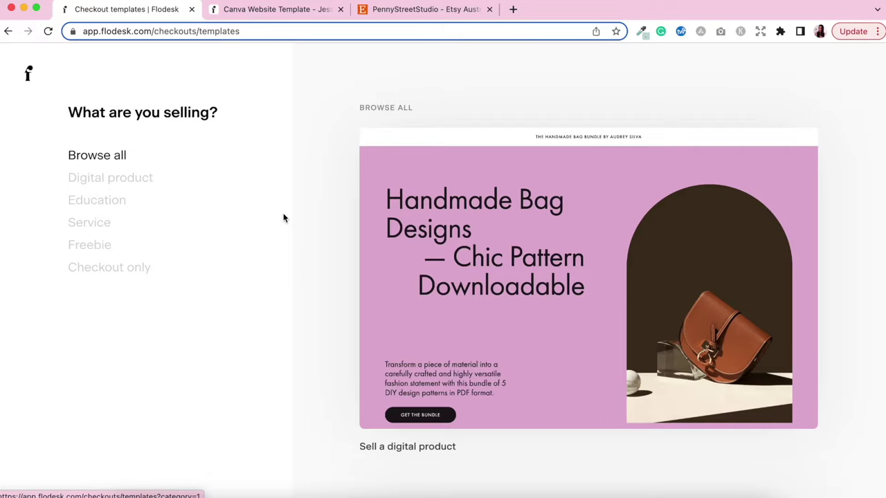
scroll(318, 248, down, 5)
scroll(318, 247, down, 9)
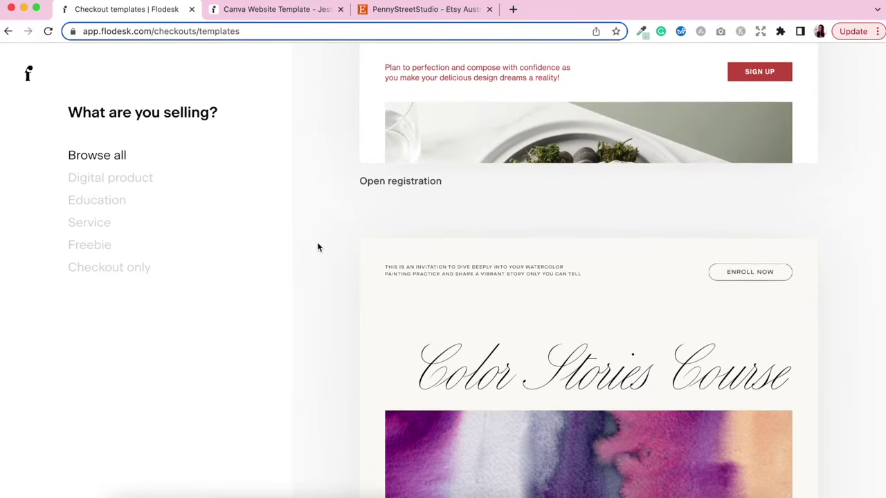
scroll(319, 248, down, 8)
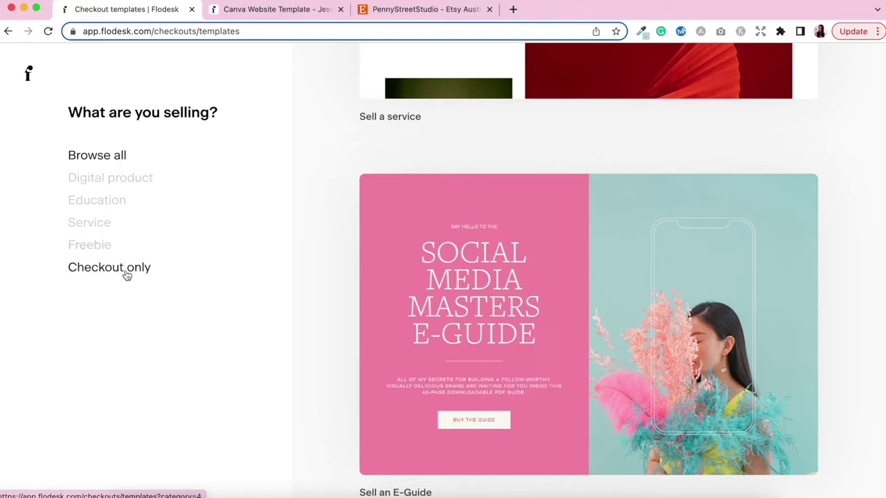
Filter the checkout templates to Digital product and open the "Sell a digital product" handmade bag template
click(109, 178)
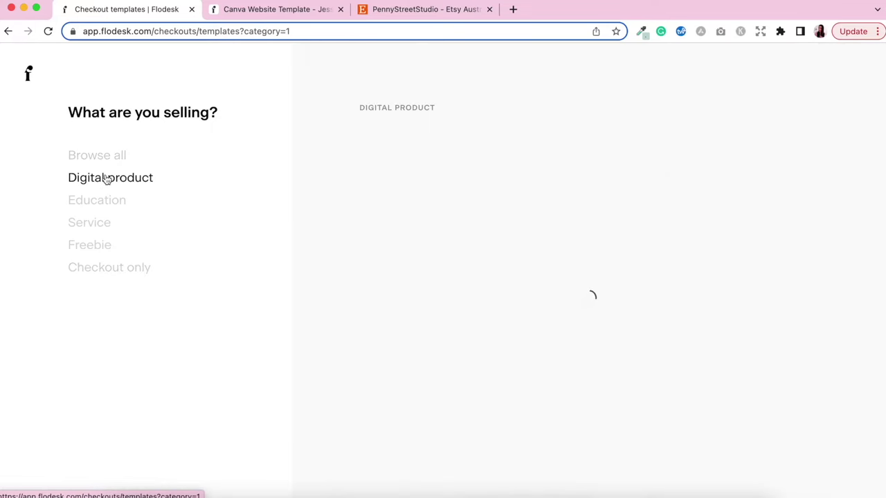
scroll(339, 234, down, 3)
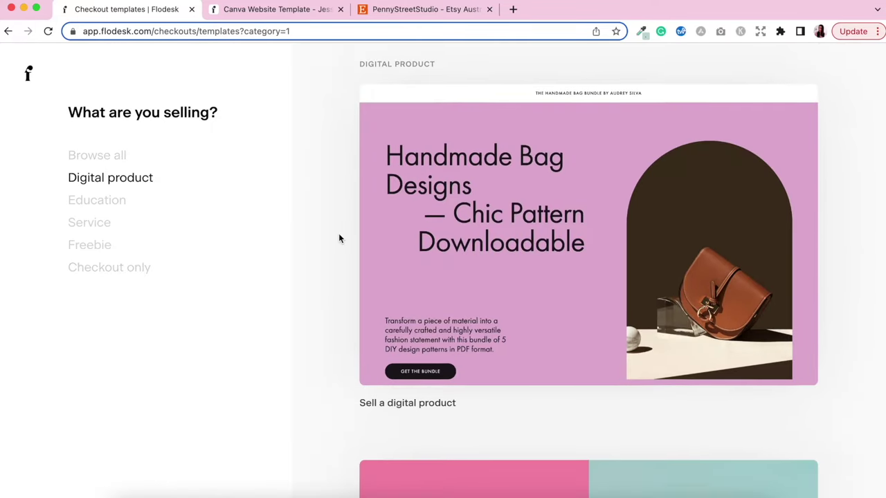
scroll(339, 235, down, 3)
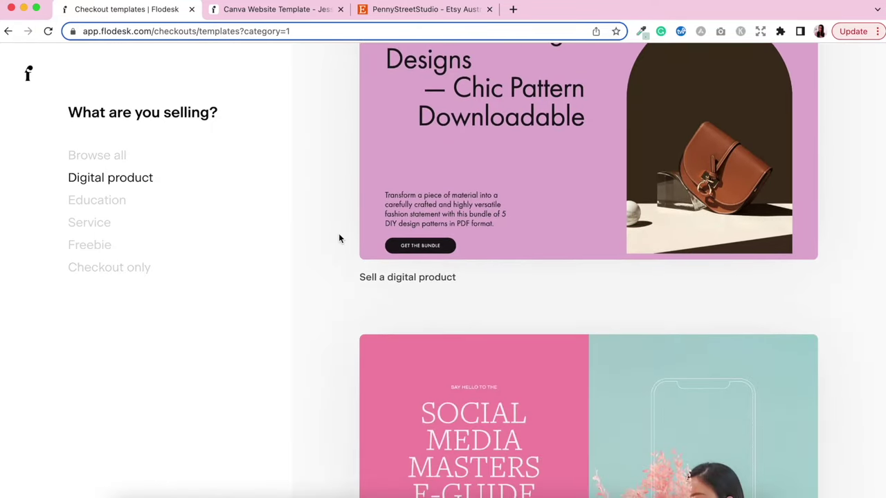
scroll(339, 236, down, 5)
scroll(338, 239, down, 3)
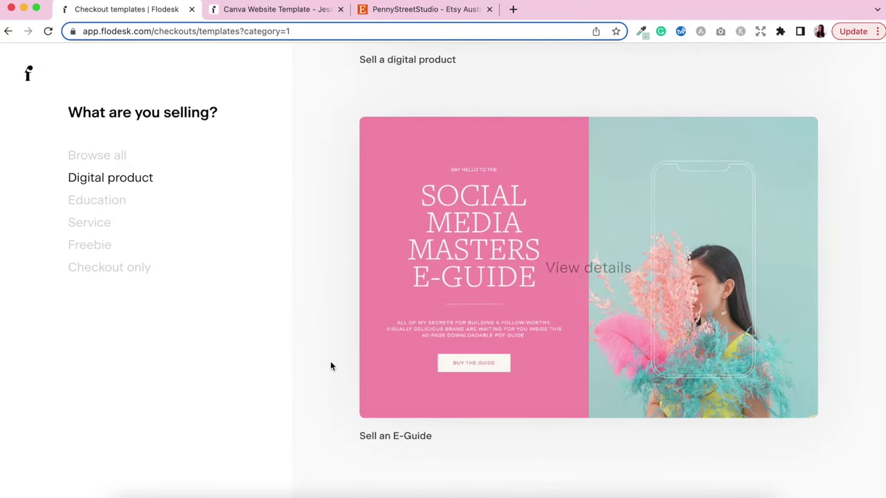
scroll(331, 365, up, 8)
scroll(331, 364, up, 1)
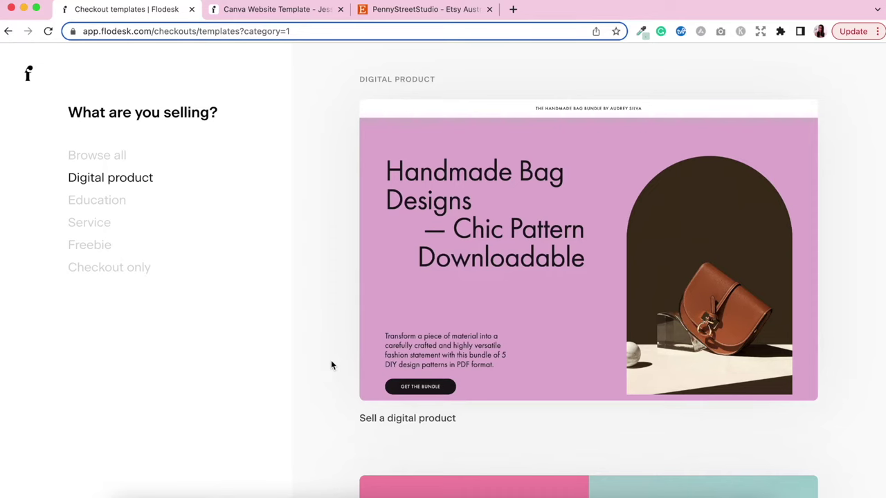
click(619, 270)
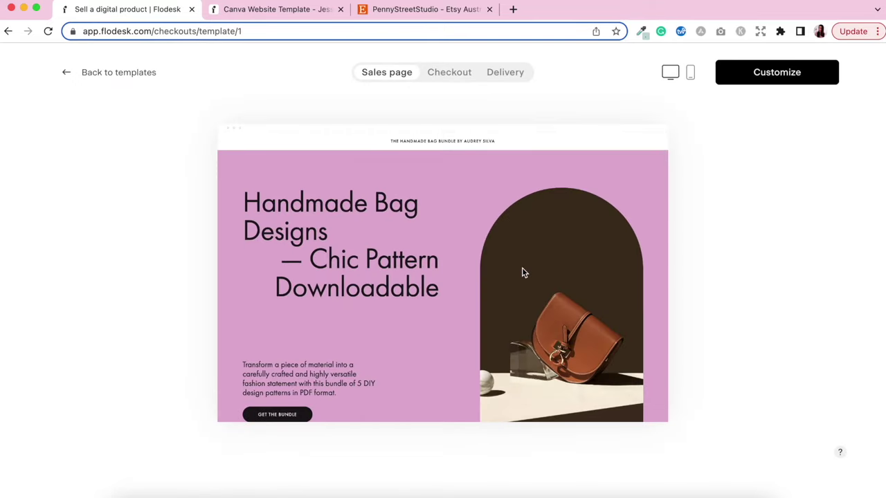
Preview the template's sales page from top to testimonials, plus its checkout and delivery pages
scroll(522, 272, down, 5)
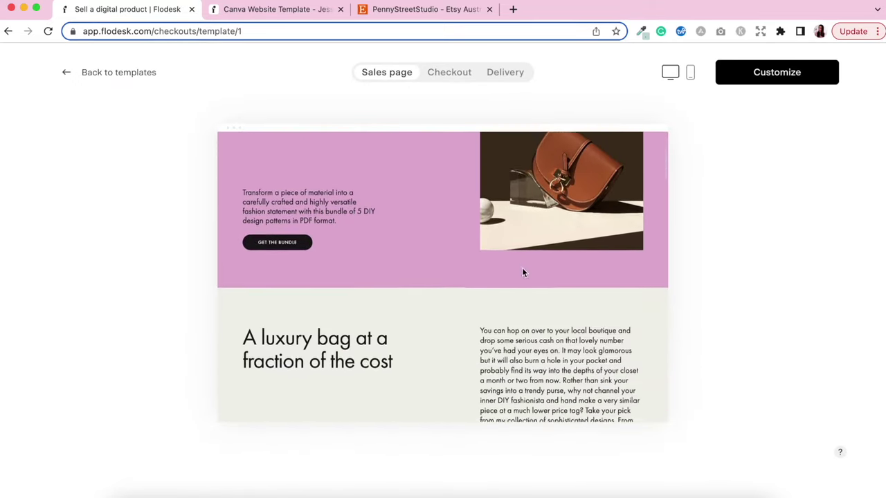
scroll(523, 272, down, 5)
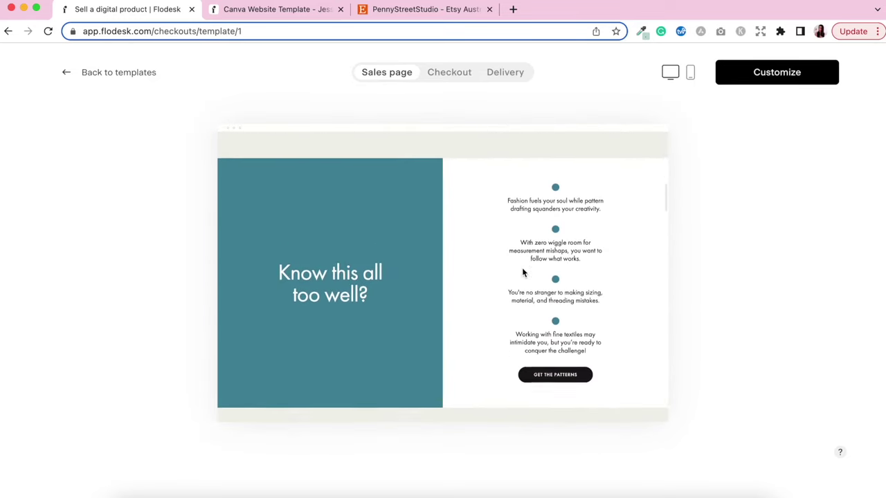
scroll(523, 273, down, 5)
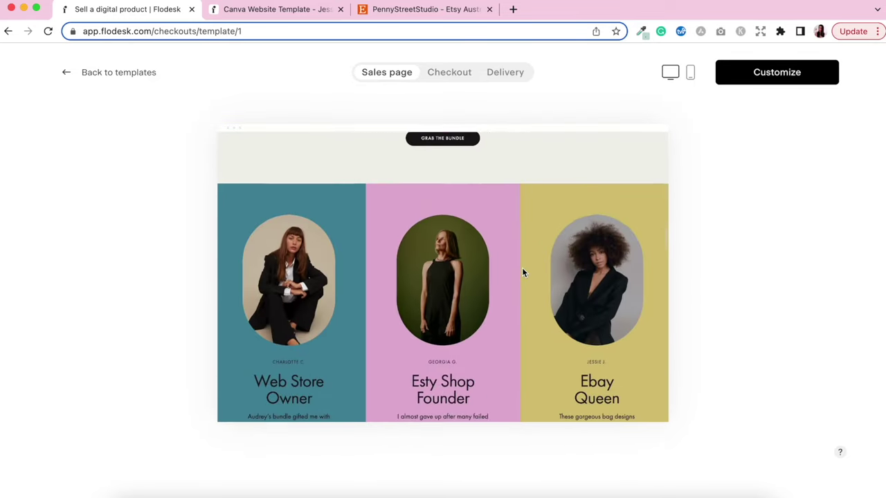
scroll(522, 272, down, 2)
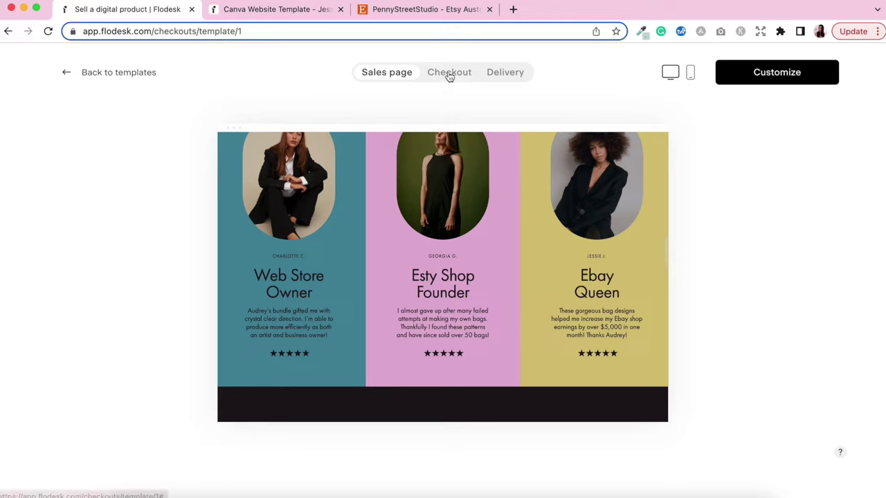
click(450, 73)
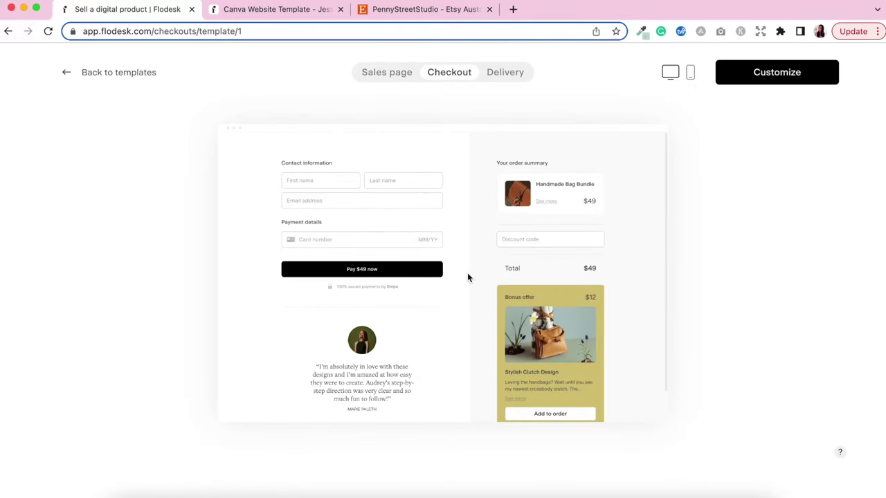
scroll(467, 277, down, 1)
scroll(468, 278, up, 1)
click(518, 73)
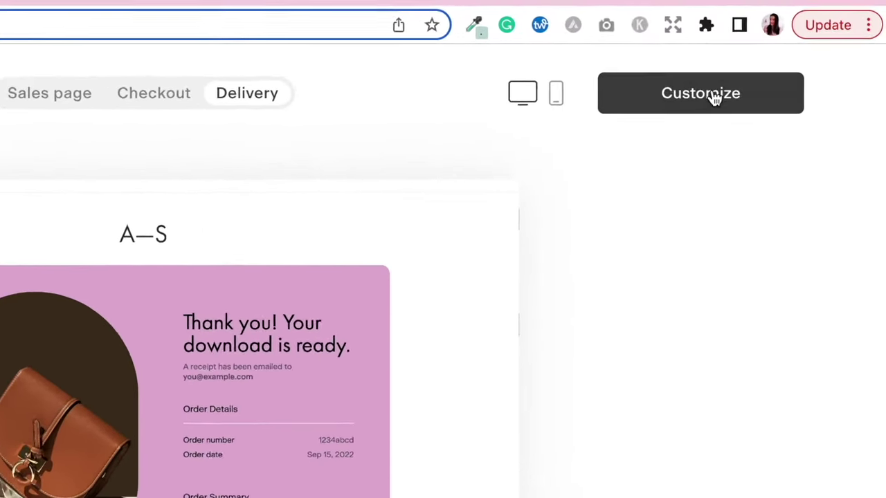
Open the template for customizing and look through the blocks of its sales page
click(690, 106)
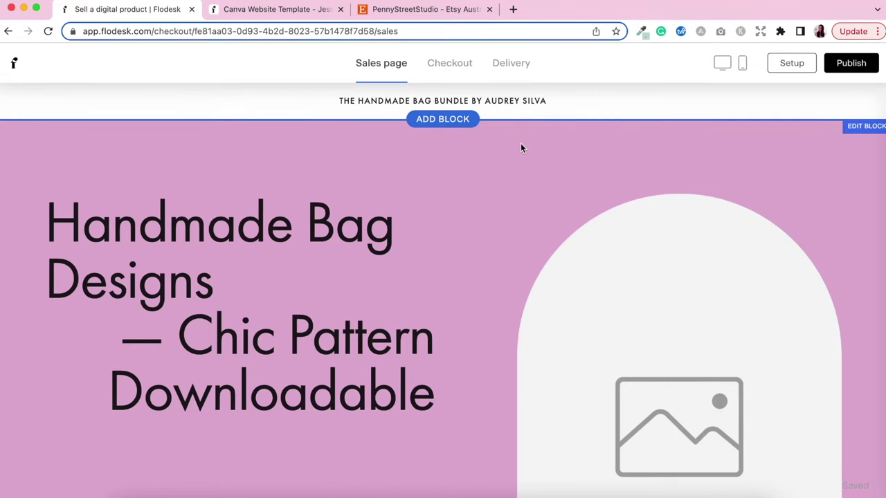
scroll(522, 147, down, 1)
scroll(521, 143, down, 10)
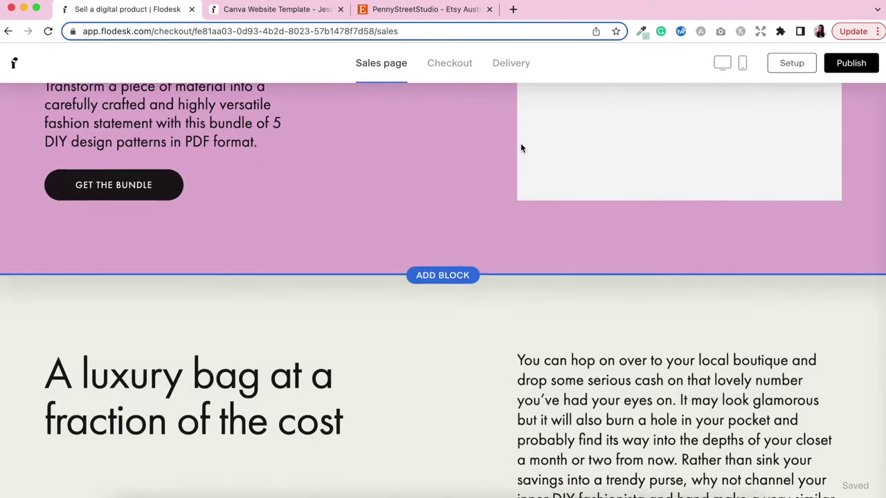
scroll(409, 232, down, 5)
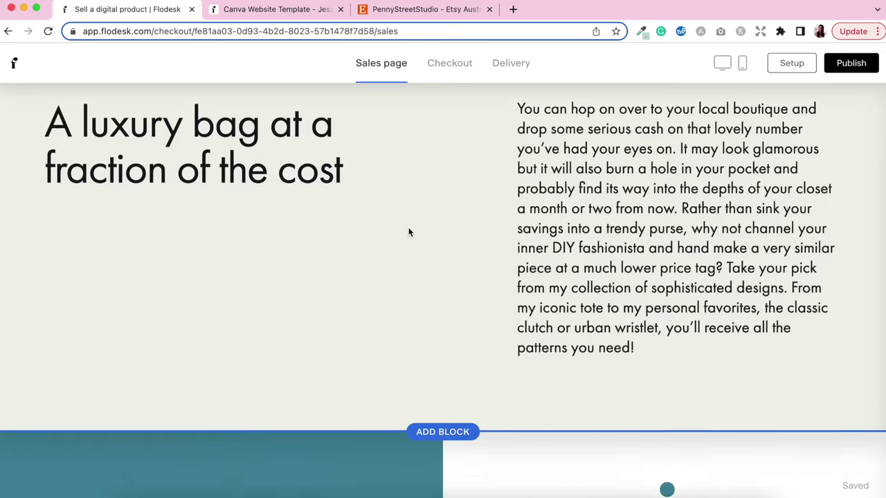
scroll(409, 231, down, 8)
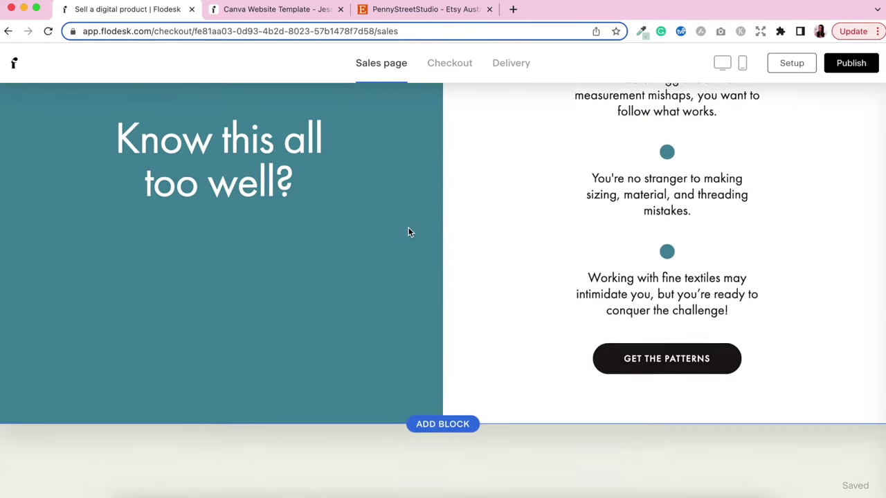
scroll(408, 232, down, 4)
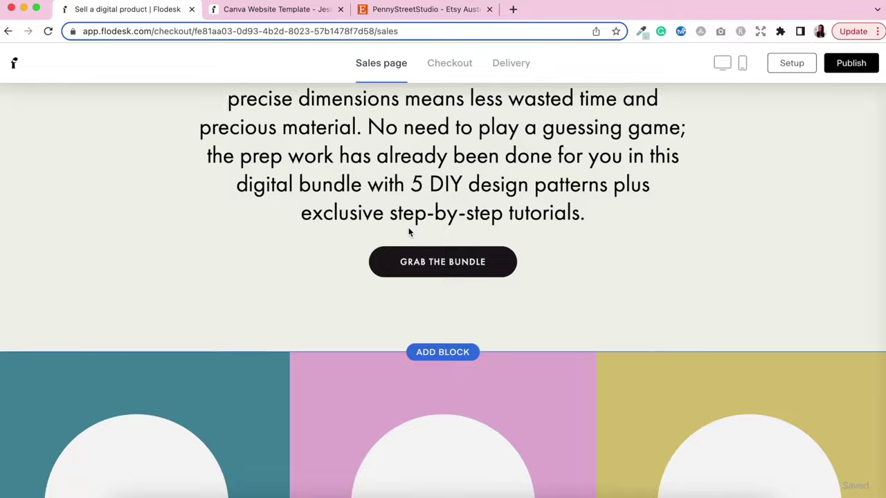
scroll(409, 232, up, 9)
scroll(409, 232, up, 10)
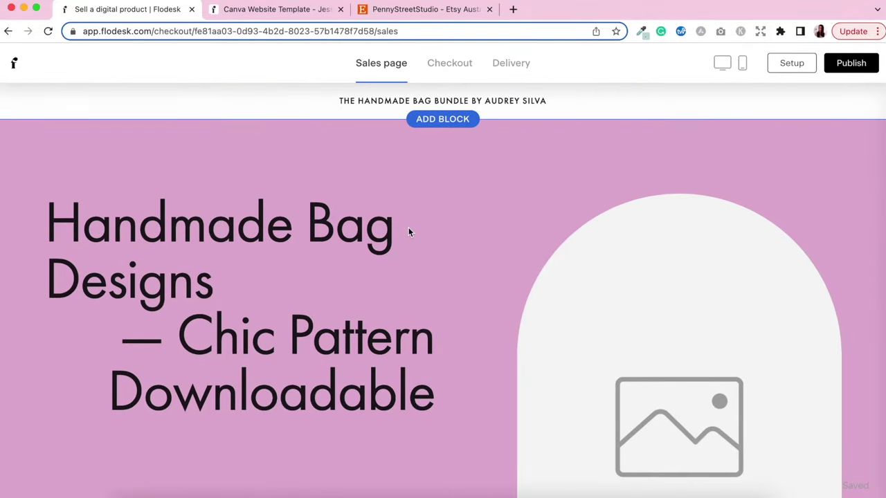
Replace the "Handmade Bag Designs" heading in the pink hero block with "Add your title here"
click(477, 171)
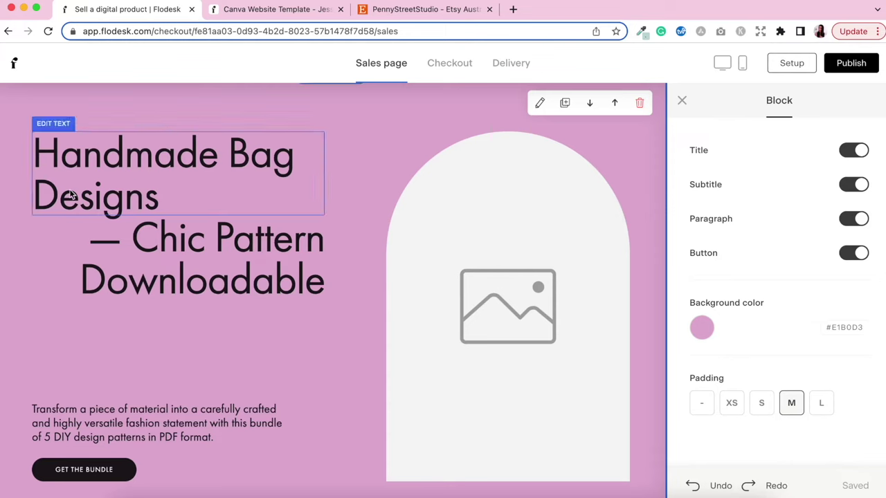
click(157, 164)
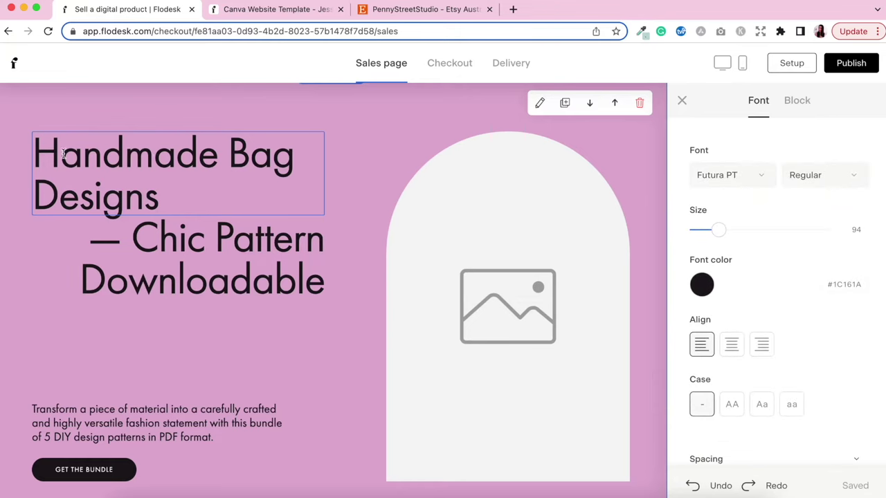
drag(35, 154, 170, 202)
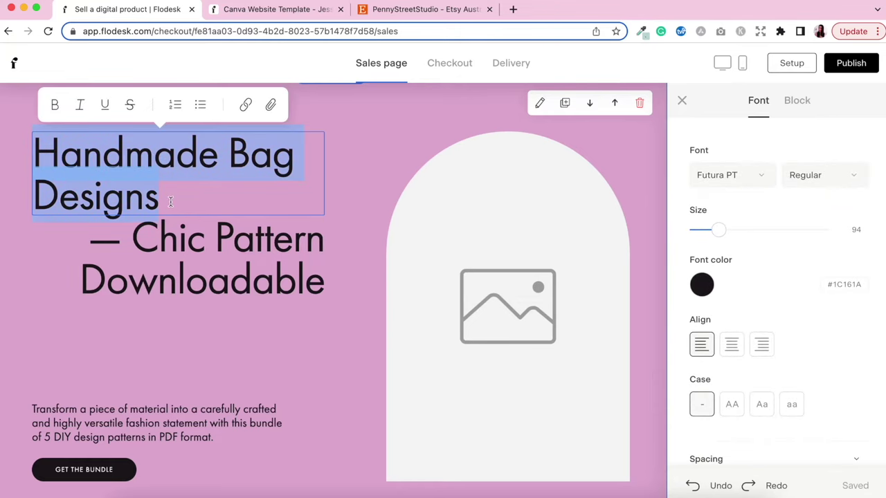
text(Add y)
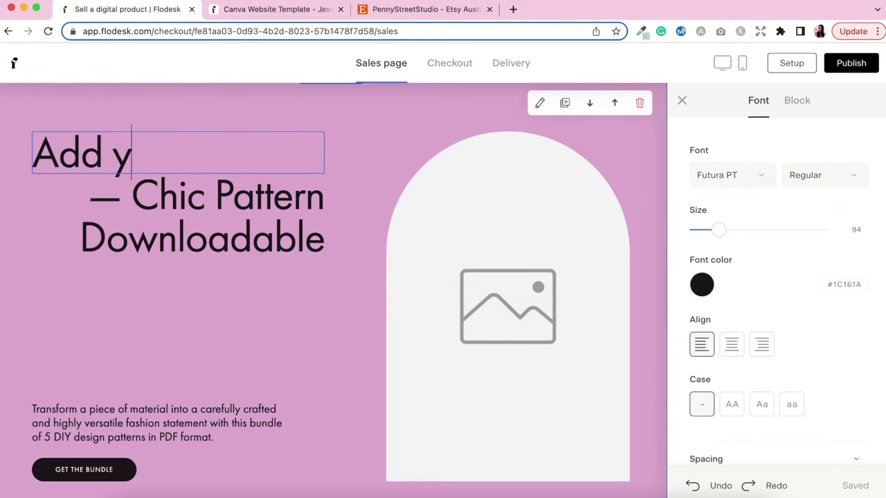
text(our title here)
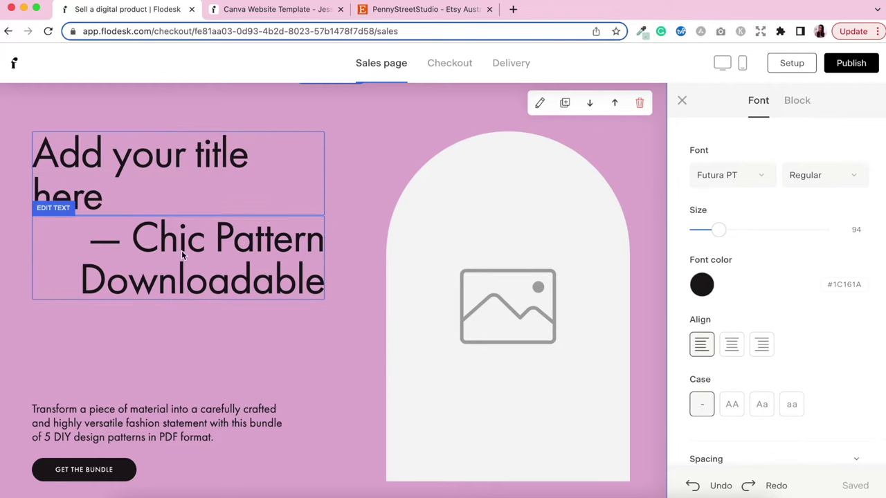
Replace the hero block's subtitle text after the dash with "add your subtitle here"
click(153, 239)
drag(131, 239, 310, 282)
text(add your)
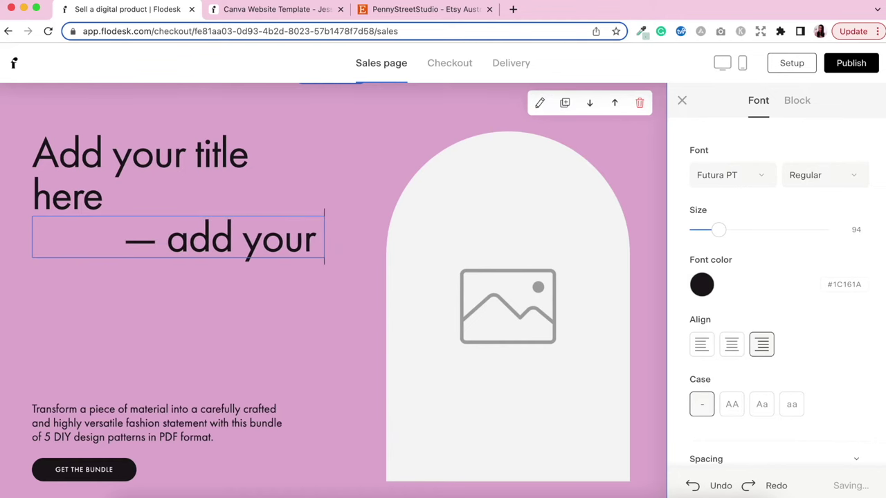
text( subtitle here)
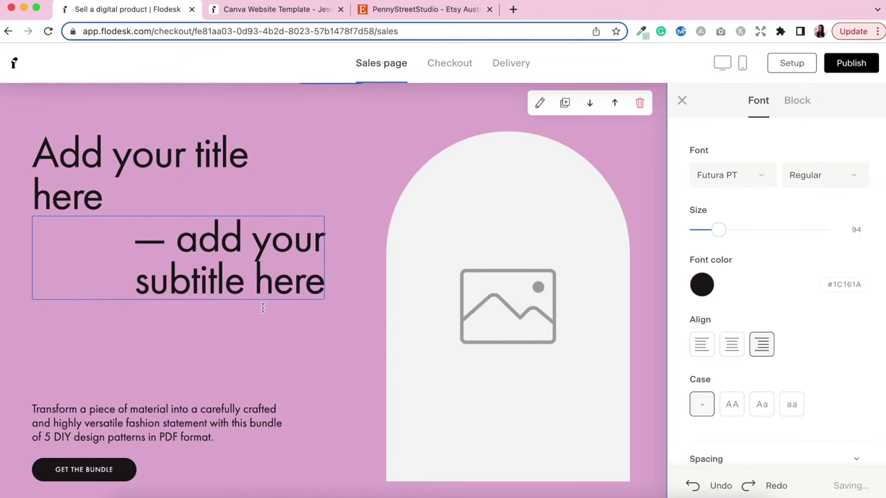
scroll(167, 407, down, 1)
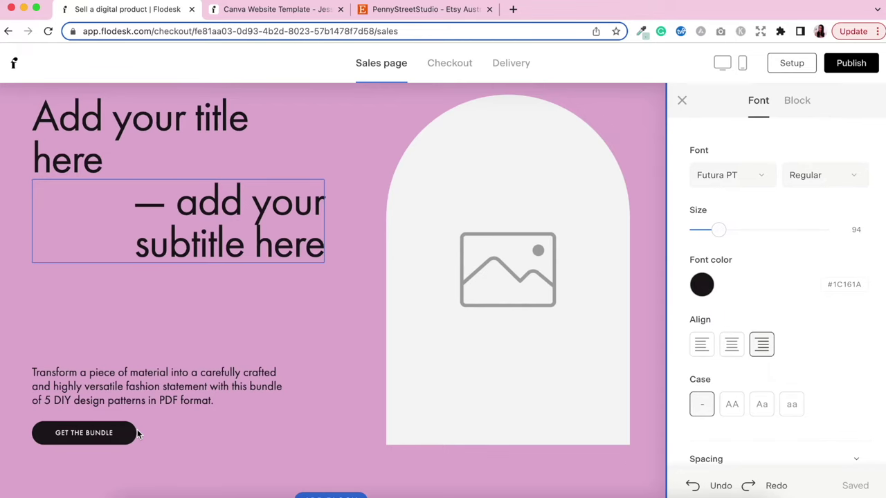
scroll(331, 277, up, 2)
scroll(331, 277, down, 3)
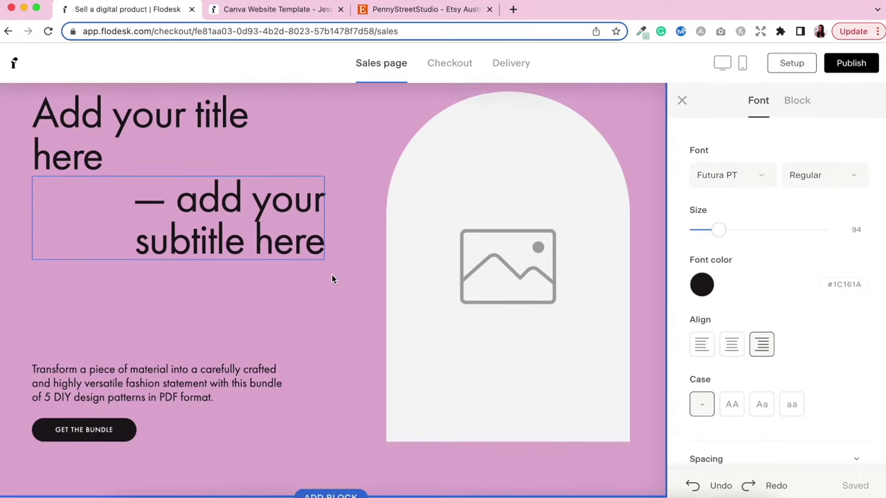
Hide and restore the title, and do the same with the subtitle, in the pink hero block
scroll(332, 279, up, 3)
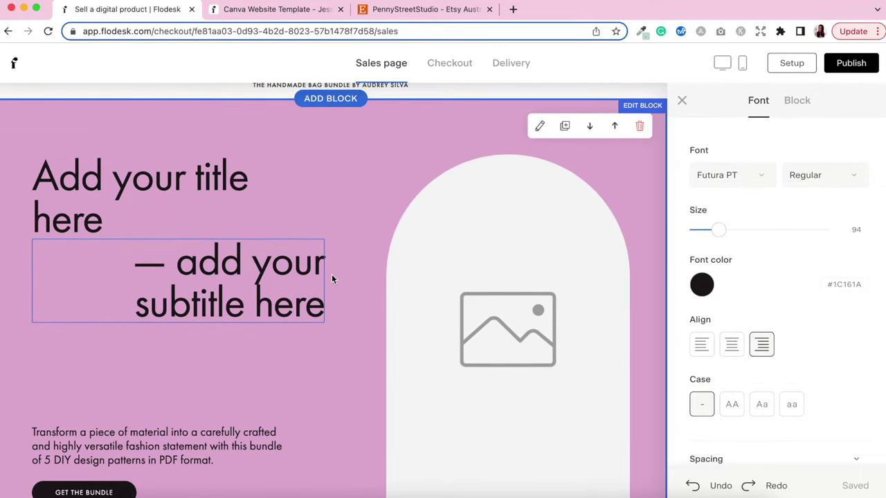
click(388, 187)
click(358, 147)
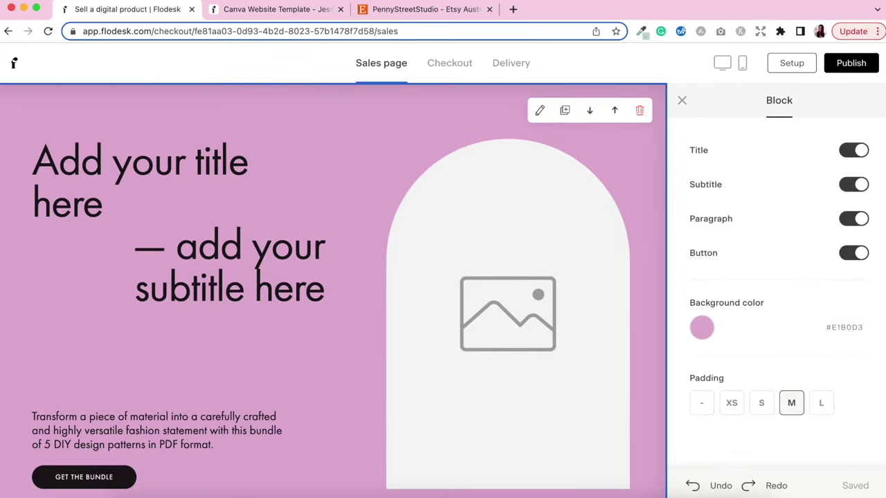
click(856, 151)
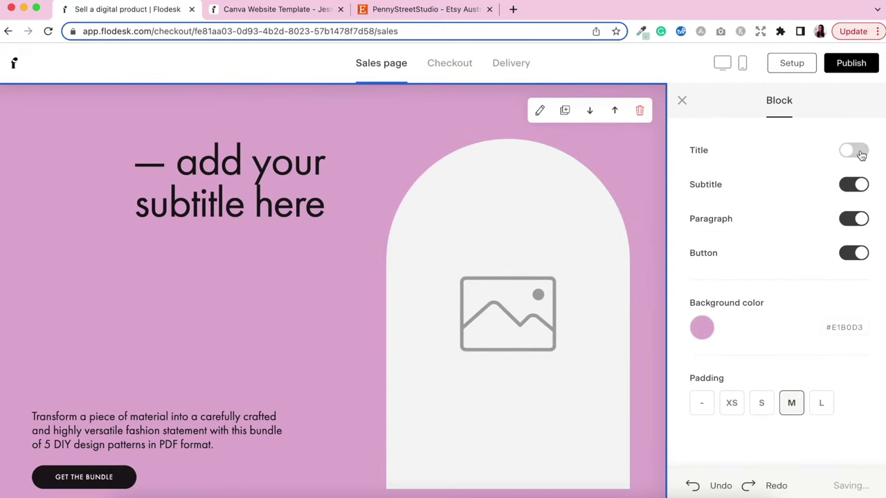
click(858, 153)
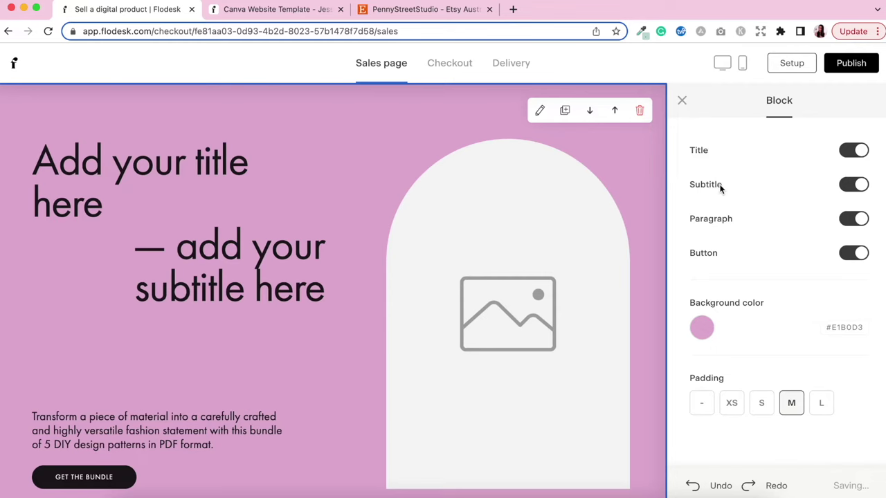
click(864, 188)
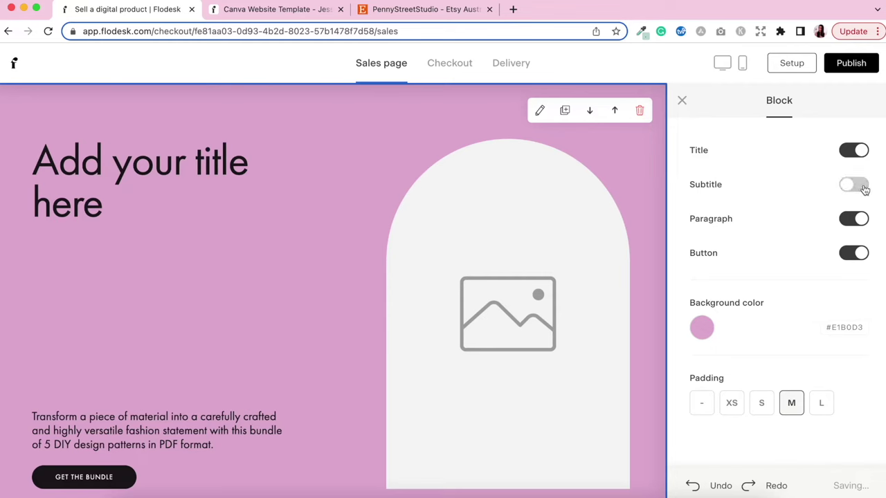
click(857, 187)
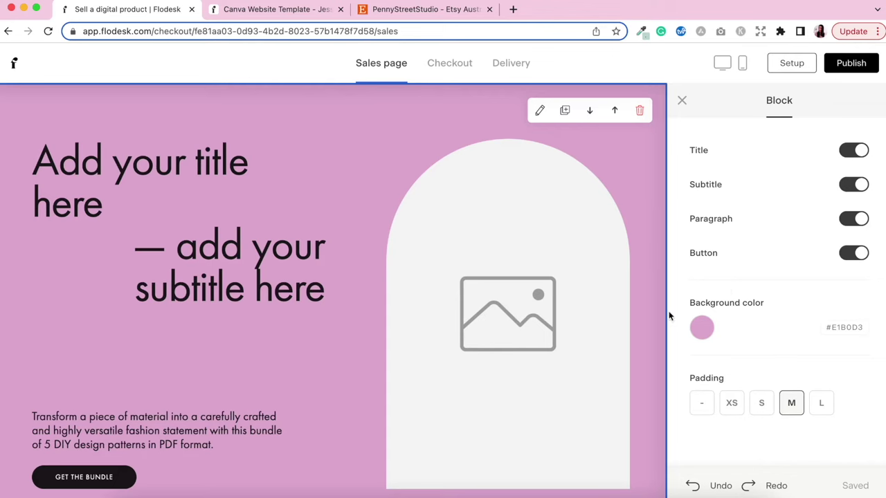
Try lilac and pink backgrounds for the hero block and settle on light blue #A9DEF9
click(702, 329)
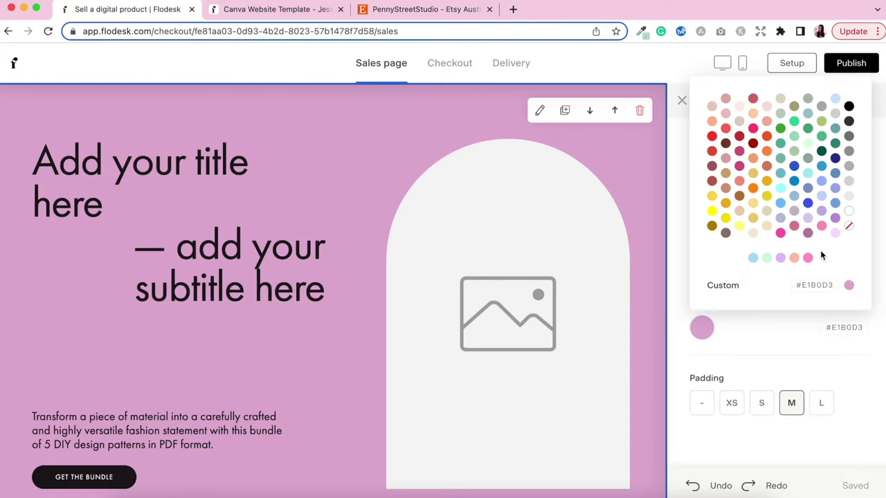
click(753, 259)
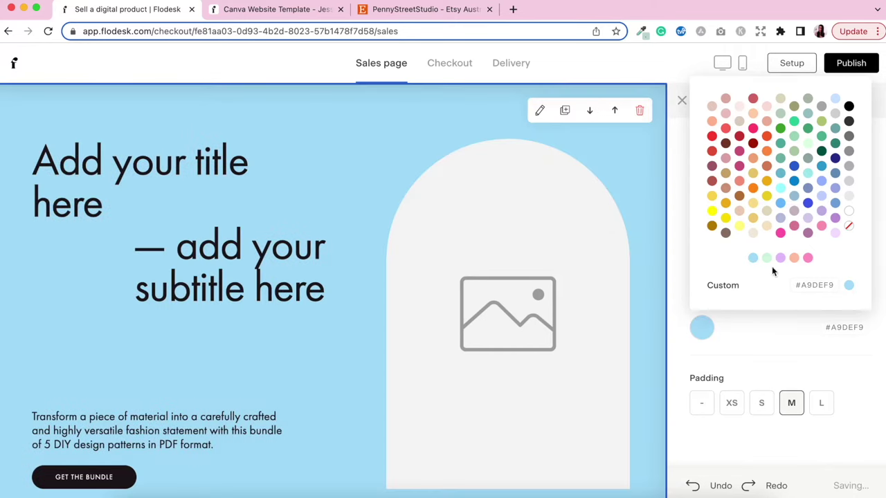
click(780, 259)
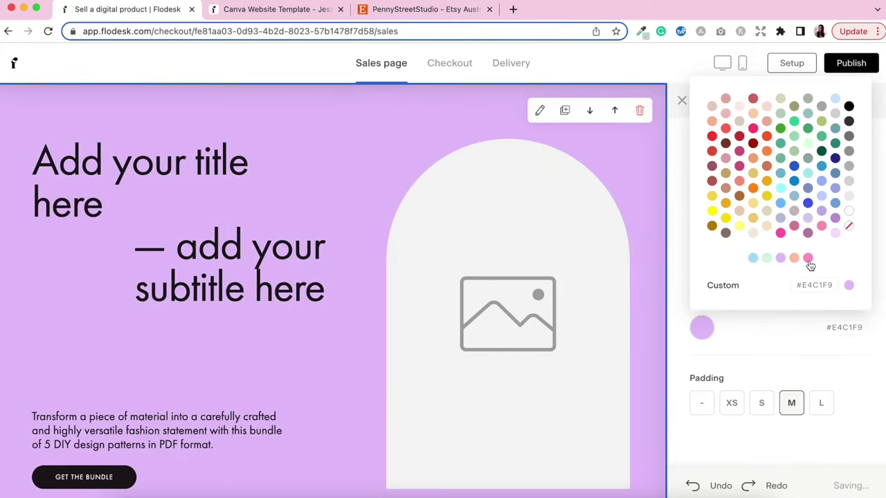
click(808, 260)
click(753, 259)
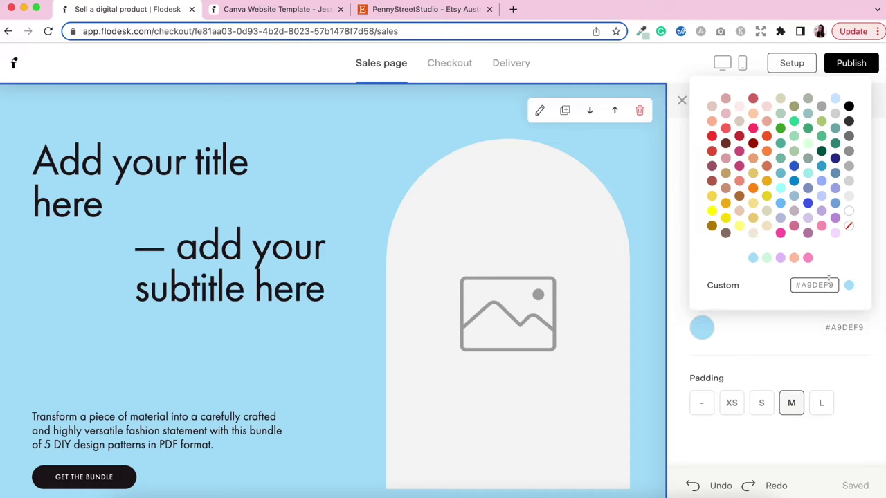
click(846, 327)
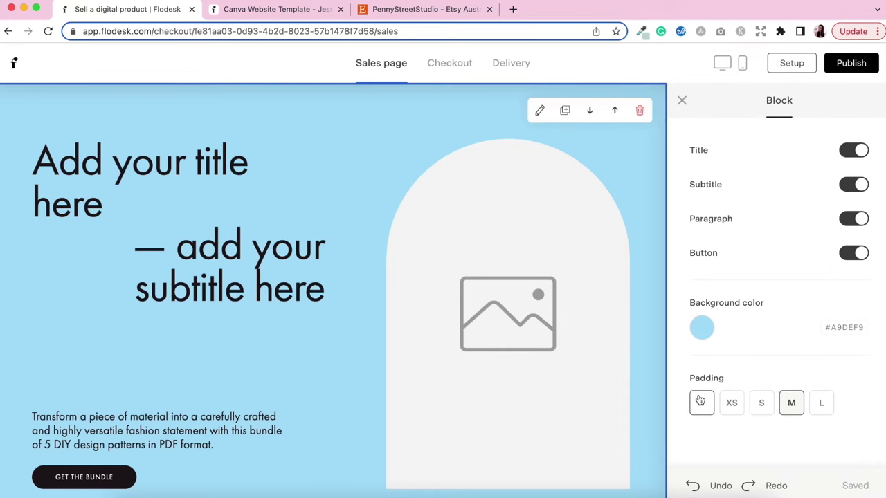
Try XS and L padding on the hero block and return it to M
click(734, 401)
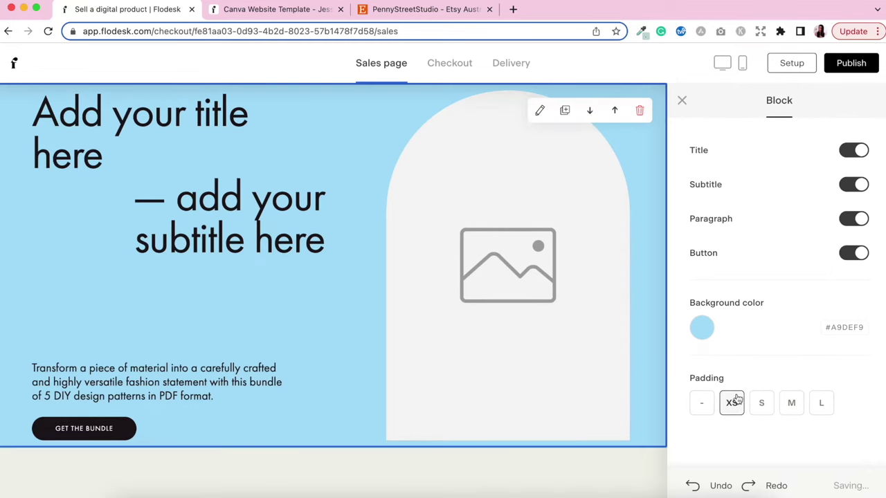
click(821, 410)
click(792, 408)
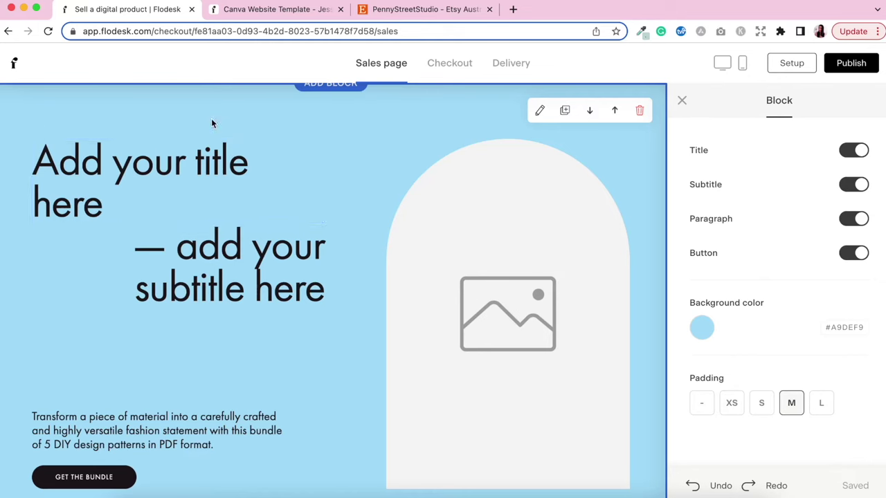
Change the font of the hero block's "Add your title here" heading to Arial Black
click(174, 160)
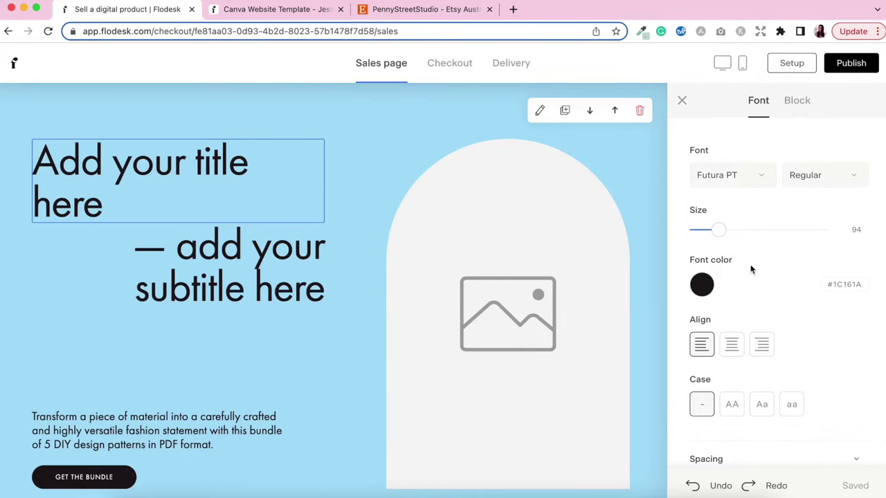
scroll(748, 281, down, 1)
scroll(747, 281, up, 1)
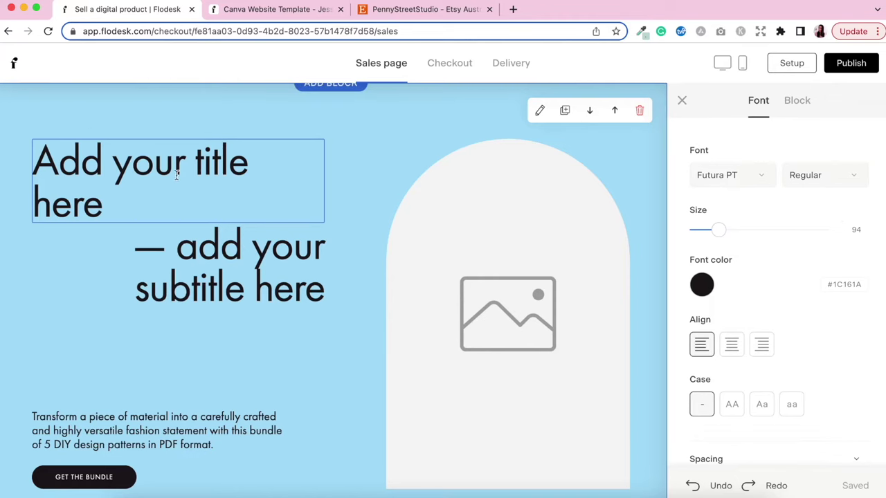
click(732, 179)
scroll(742, 379, down, 15)
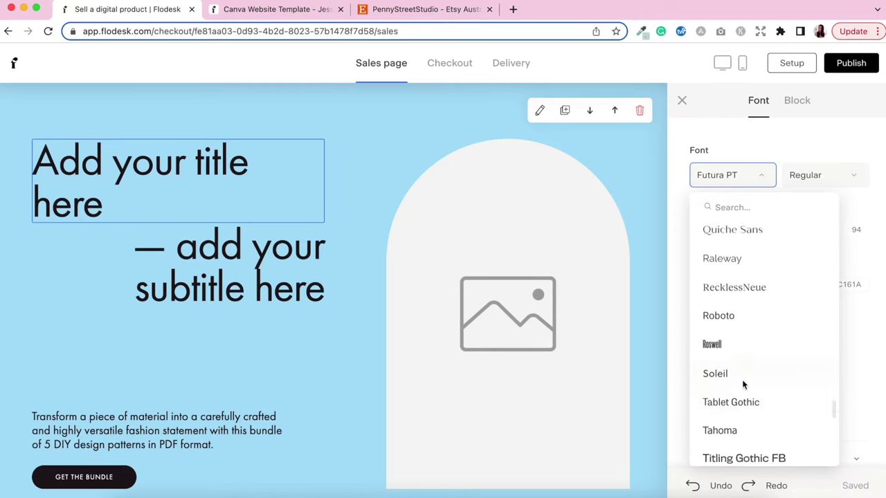
scroll(742, 379, up, 15)
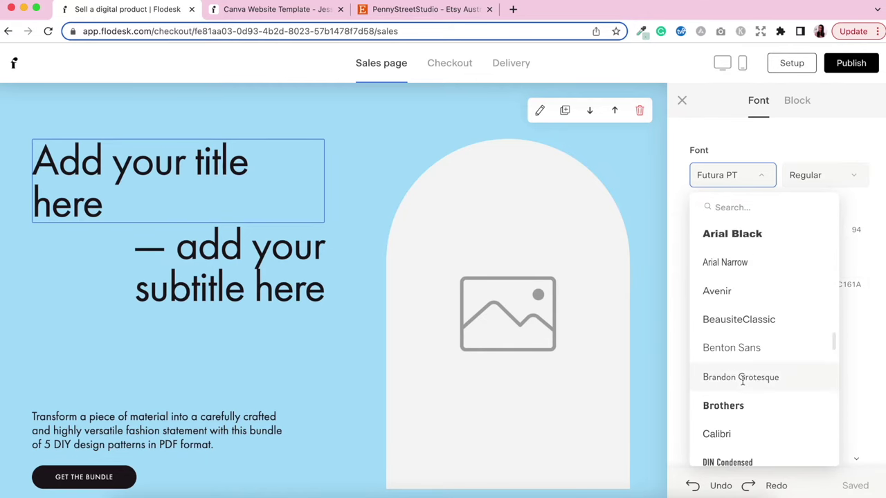
click(722, 232)
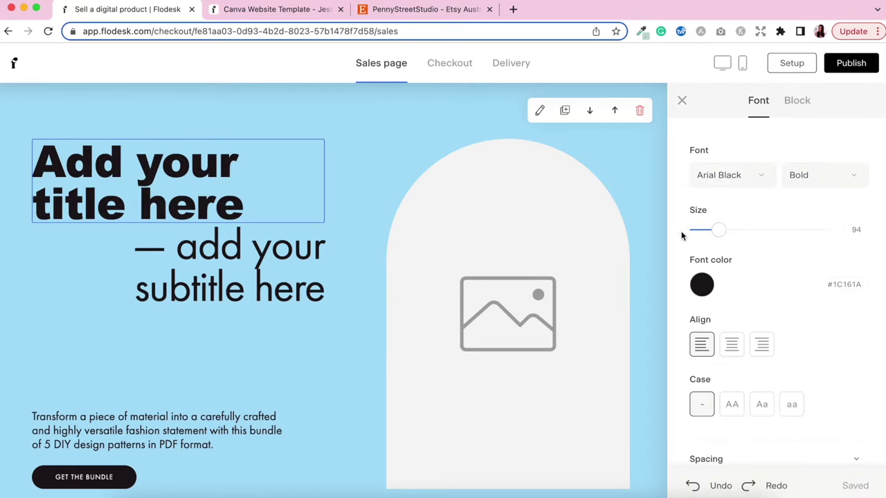
Set the hero title's font size to 125 and its colour to dark blue #2A2F8D
double_click(858, 230)
text(125)
key(Return)
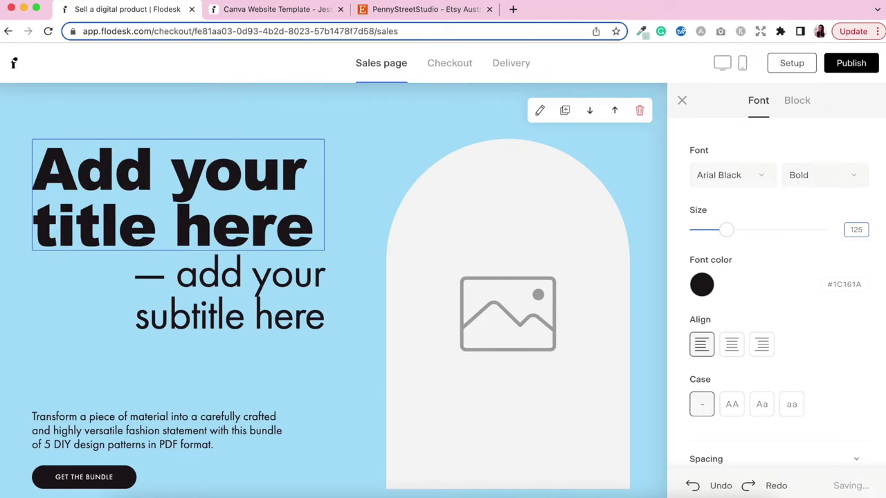
click(700, 285)
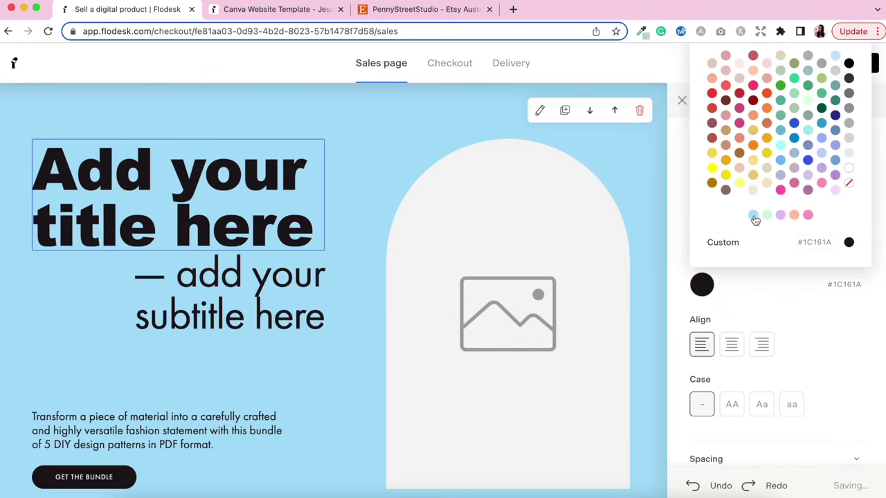
click(849, 168)
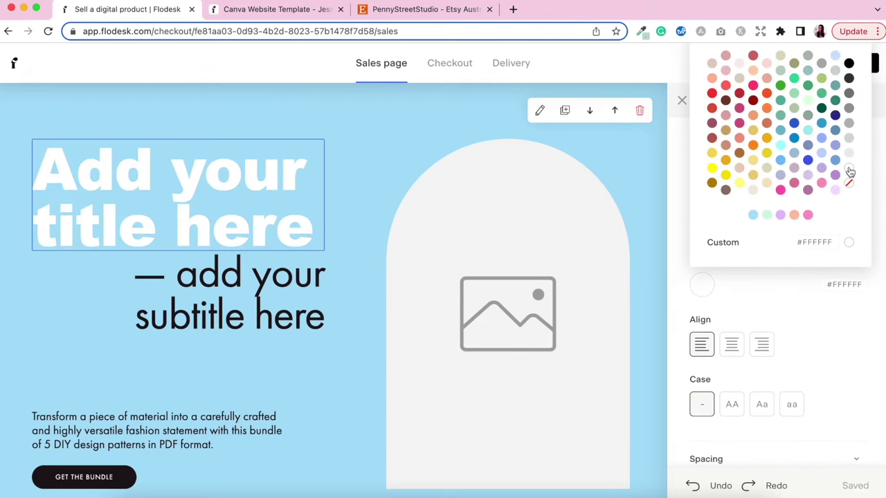
click(835, 115)
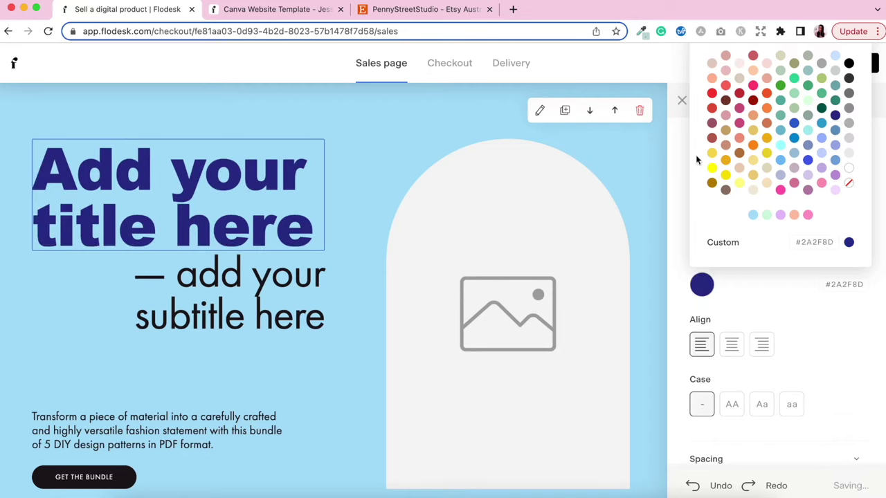
click(357, 306)
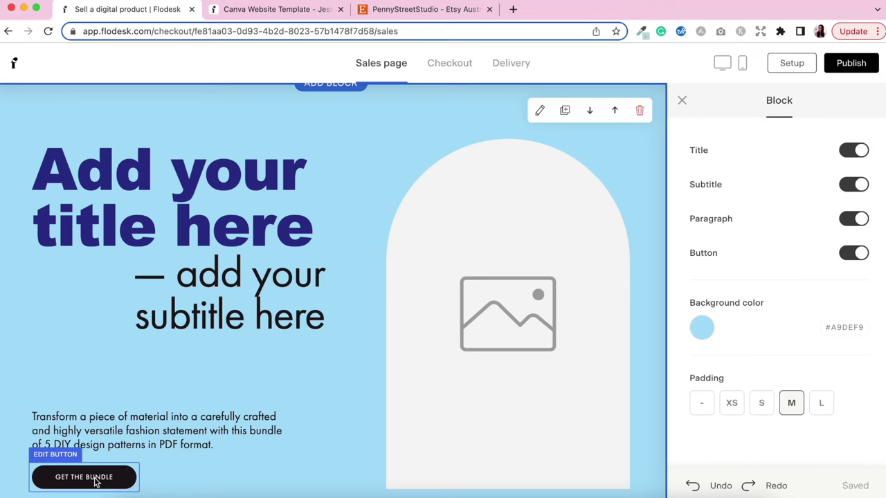
Replace the "GET THE BUNDLE" label on the hero block's button with "BUY NOW"
scroll(164, 466, down, 2)
click(78, 415)
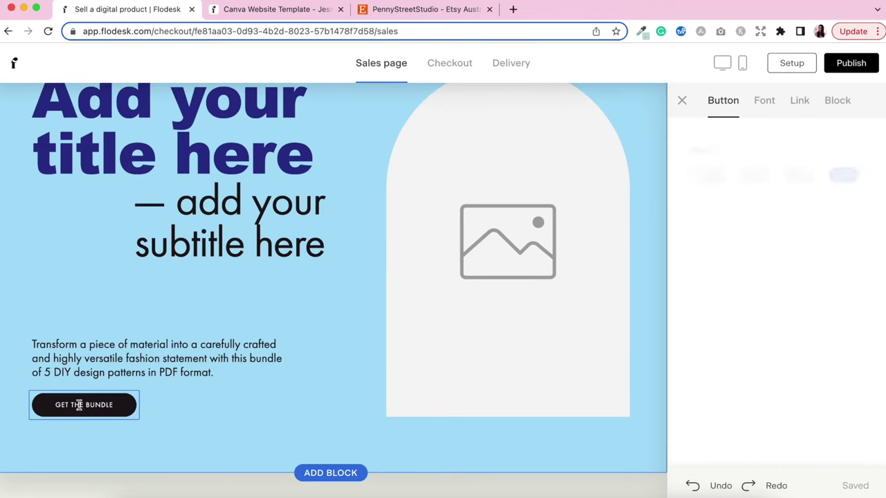
drag(55, 405, 125, 408)
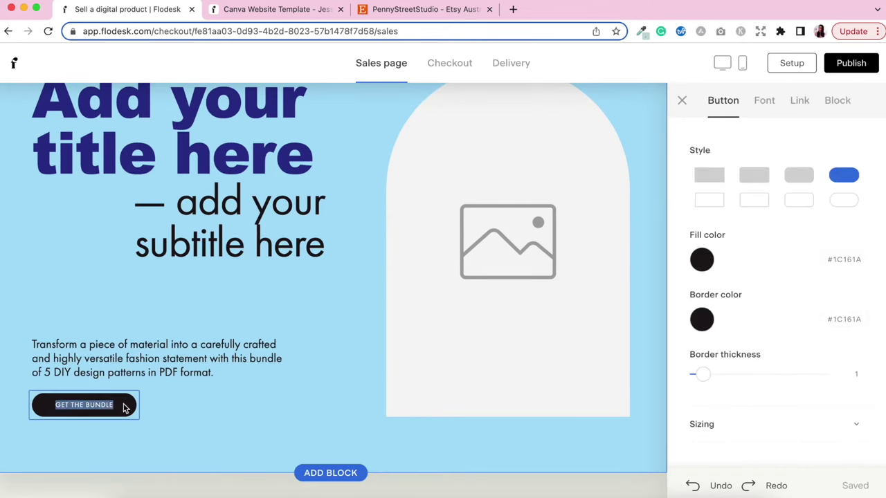
text(DOWNLOAD NOW)
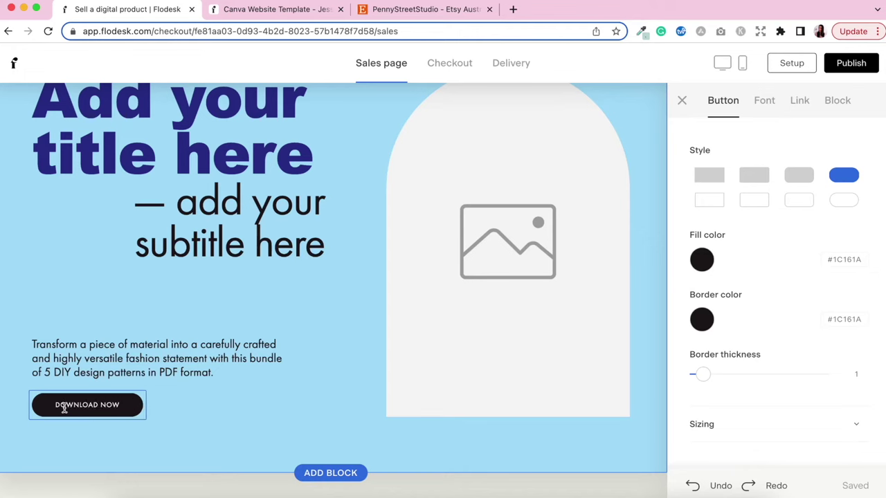
drag(55, 404, 97, 405)
text(BUY)
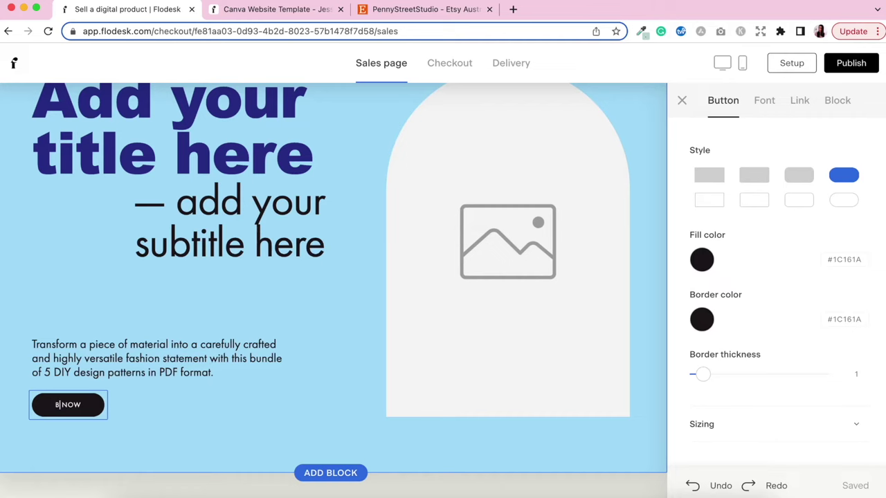
click(367, 202)
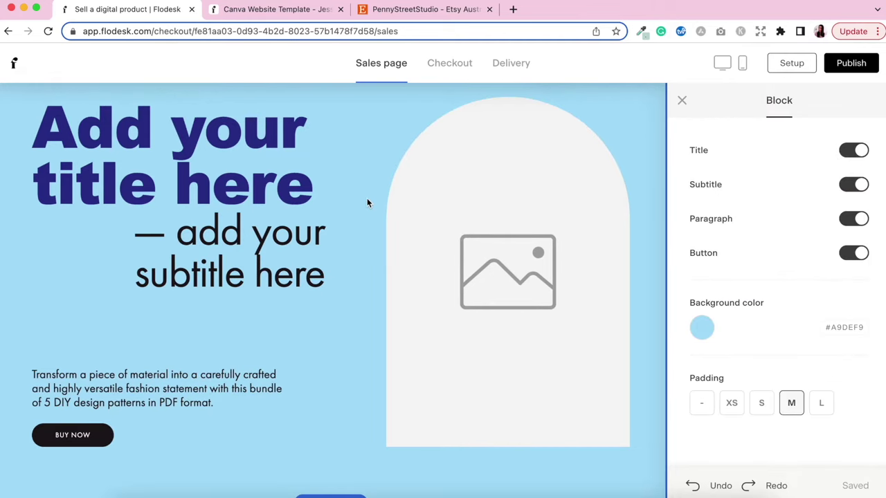
Fill the hero block's image placeholder with the photo of a laptop on a white desk and give it the scalloped arch shape
click(472, 256)
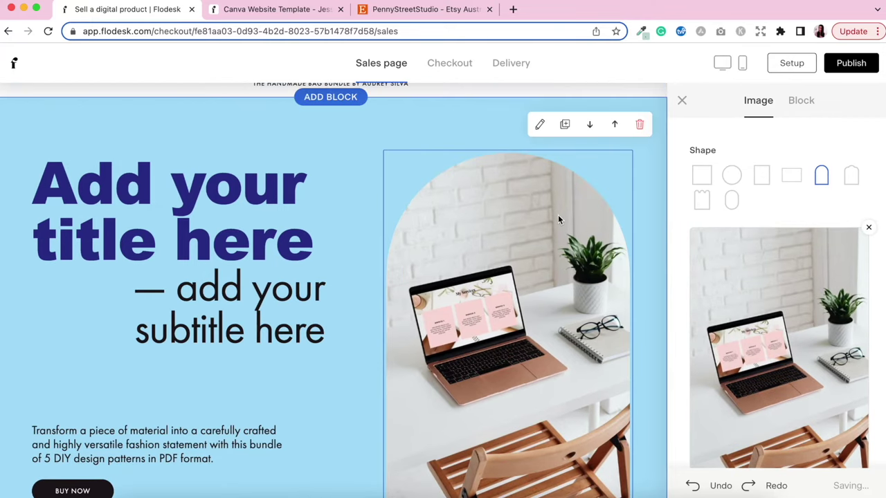
click(706, 176)
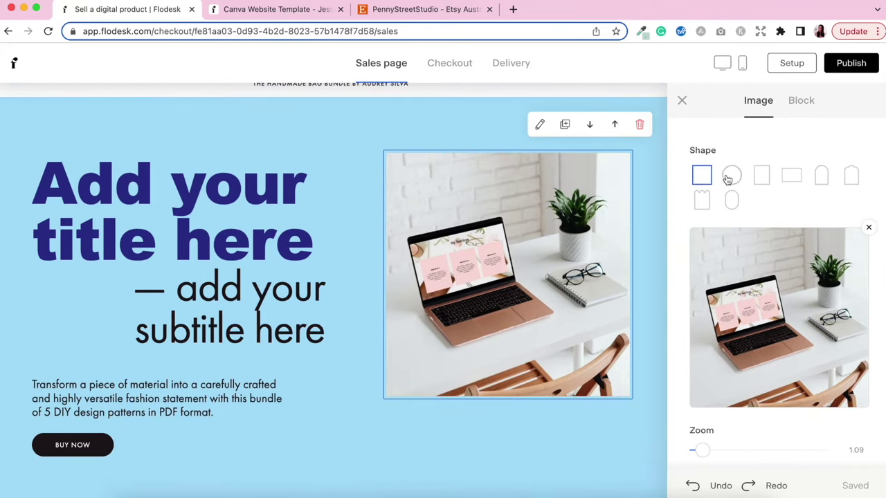
click(732, 177)
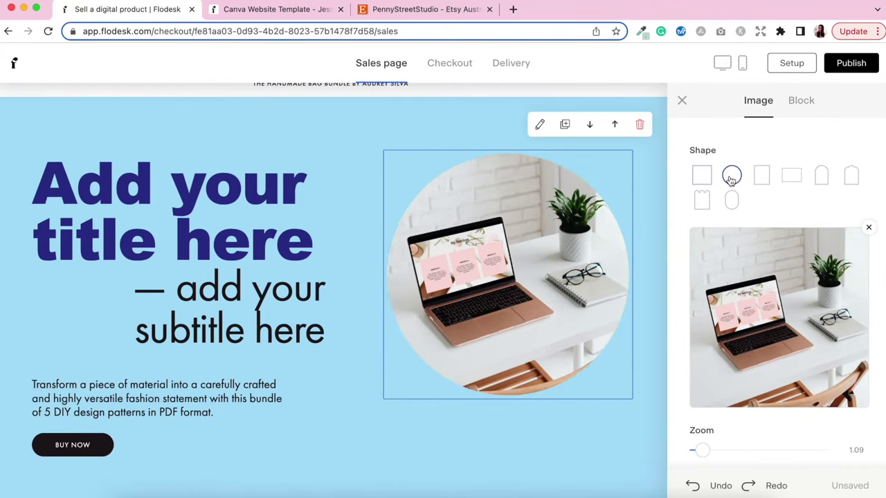
click(851, 177)
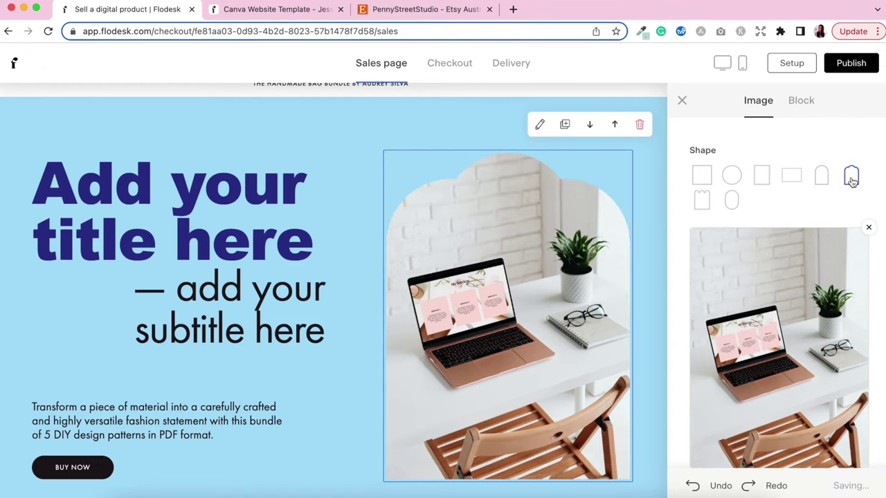
click(357, 331)
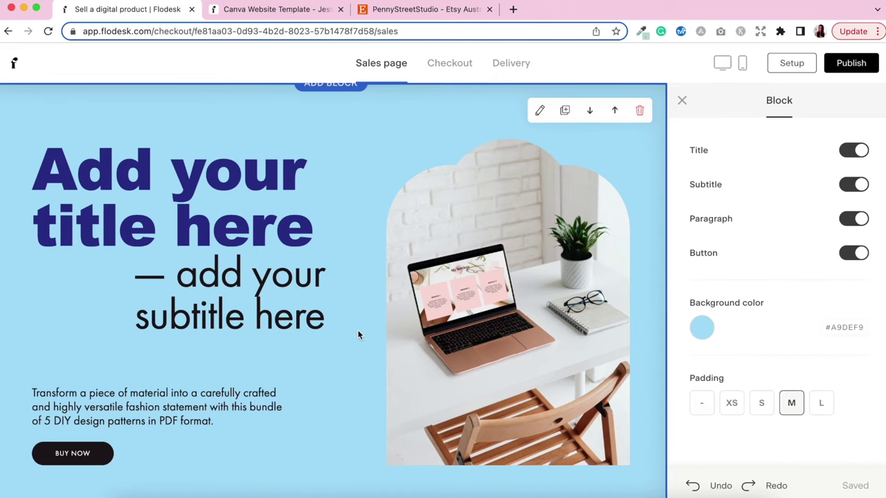
Delete the "A luxury bag at a fraction of the cost" block below the hero block
scroll(357, 331, down, 1)
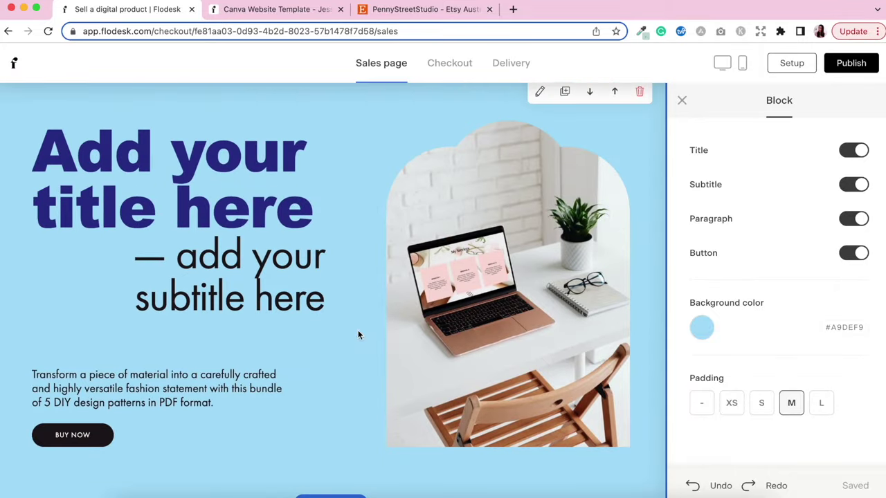
scroll(339, 373, down, 5)
click(339, 373)
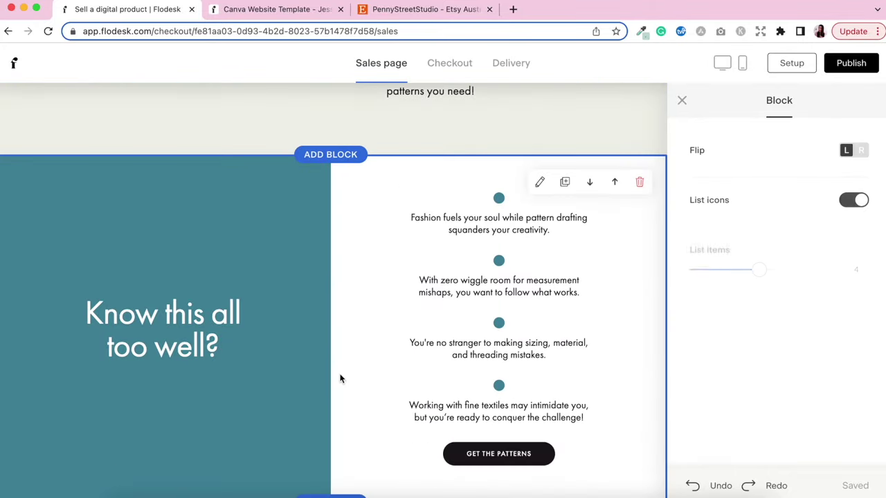
scroll(340, 376, up, 3)
scroll(340, 379, up, 5)
scroll(339, 379, down, 2)
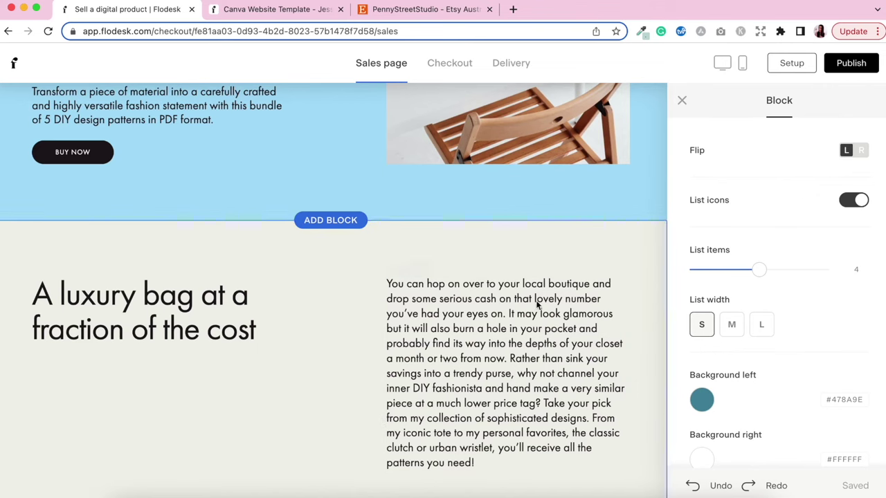
click(485, 245)
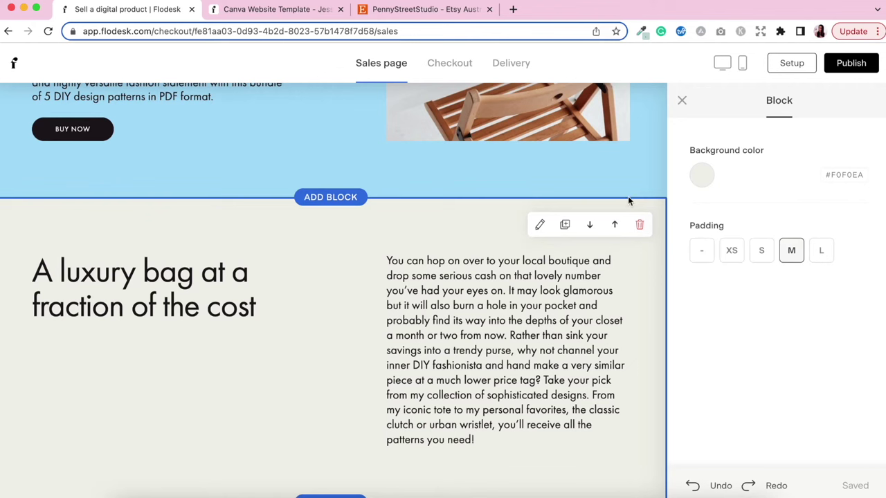
click(639, 225)
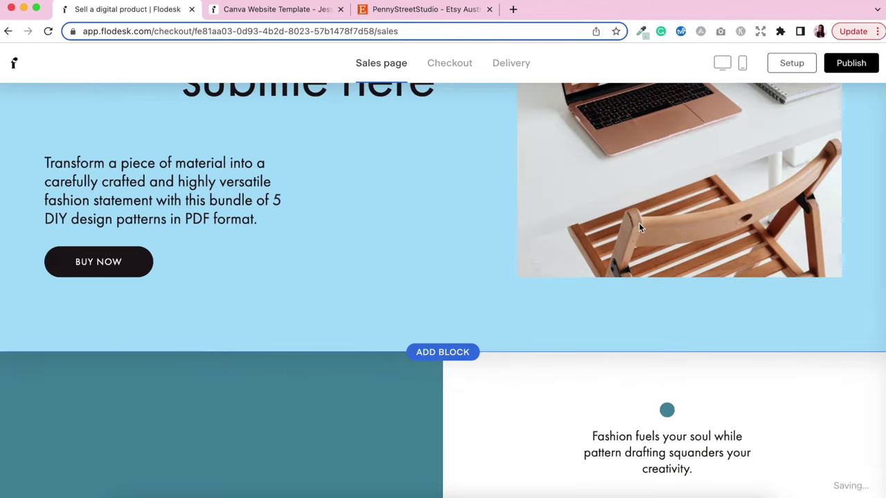
Open the selection of block layouts for adding a block directly below the "Know this all too well?" block
scroll(455, 242, down, 1)
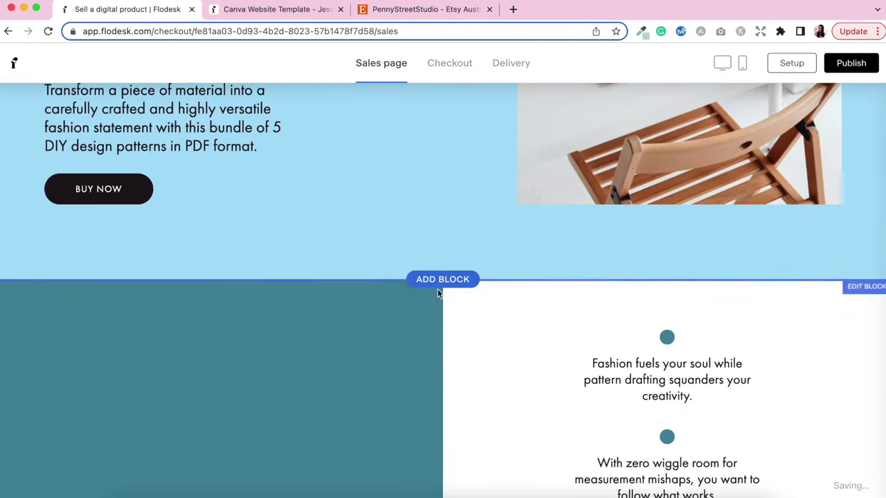
scroll(482, 297, down, 1)
scroll(483, 298, down, 1)
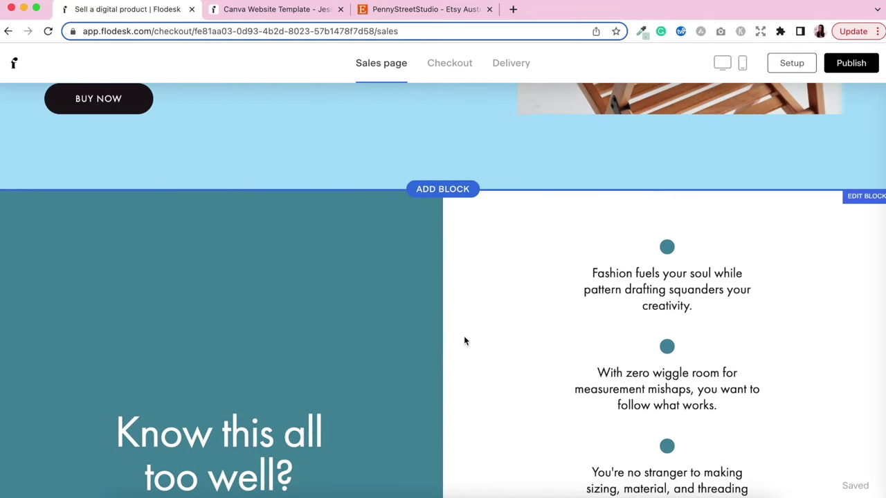
scroll(463, 335, down, 5)
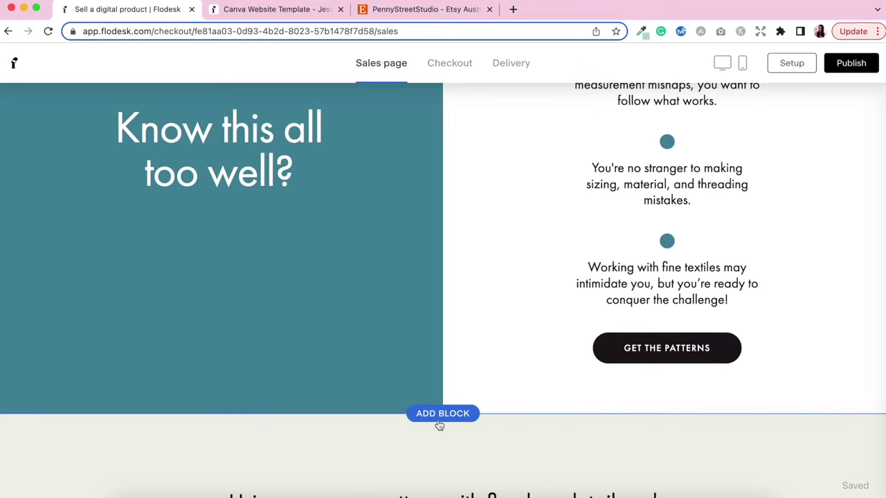
click(436, 418)
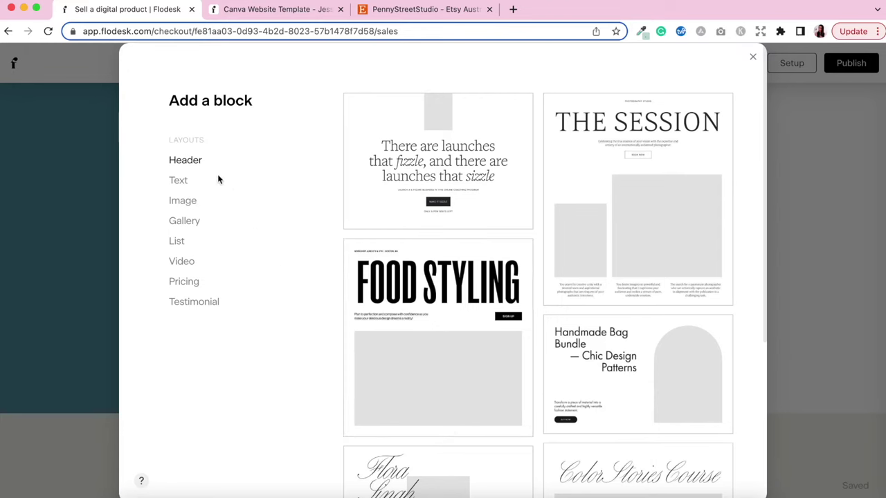
Examine the available block layouts in the header, text, image, gallery, list, video, pricing and testimonial categories
scroll(472, 215, down, 1)
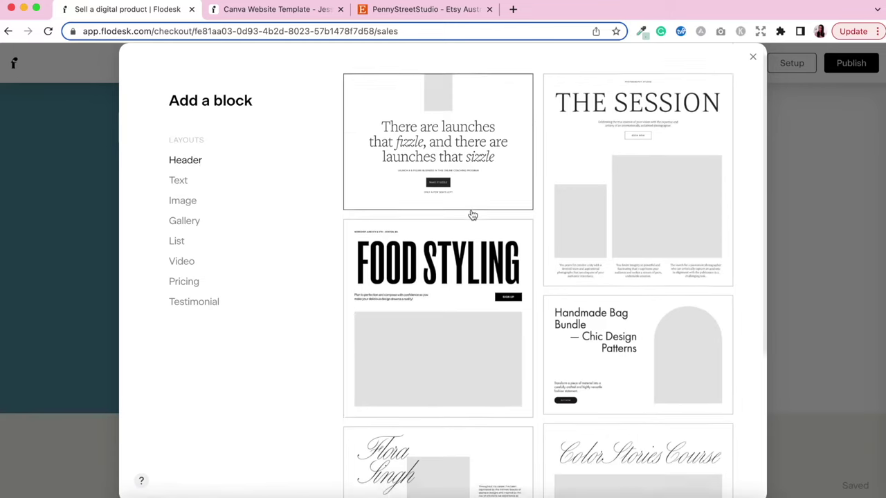
scroll(472, 215, down, 5)
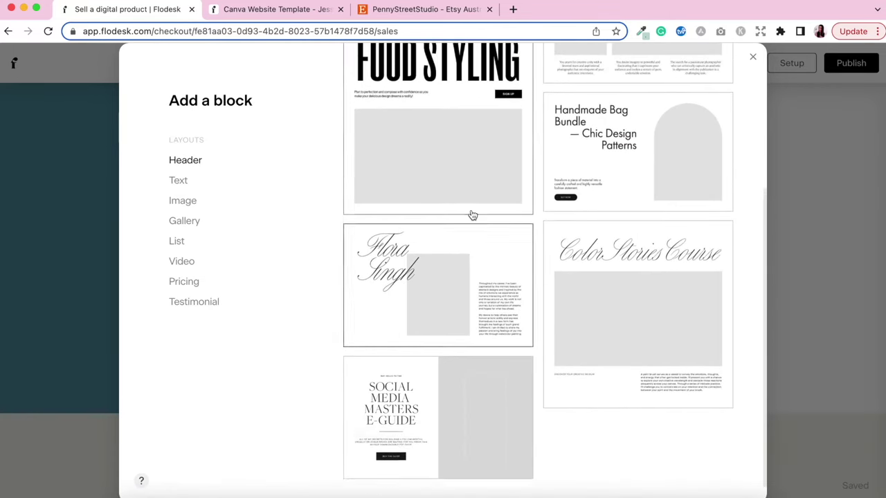
click(179, 183)
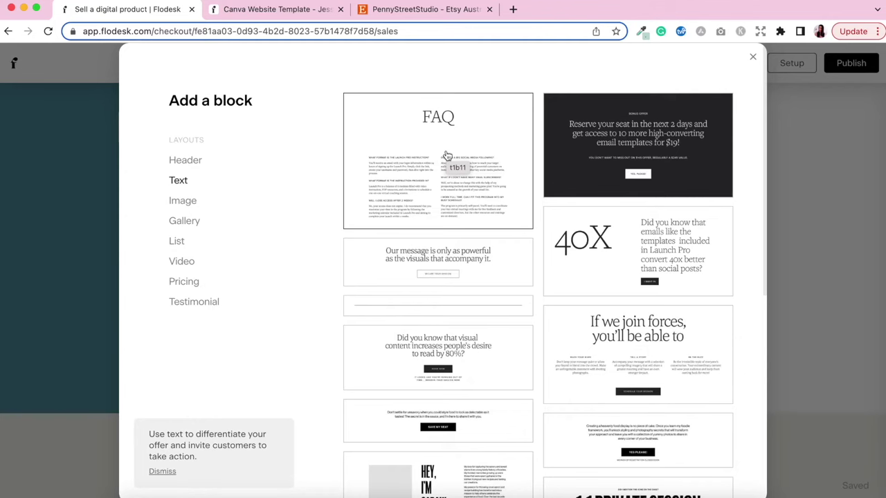
click(192, 203)
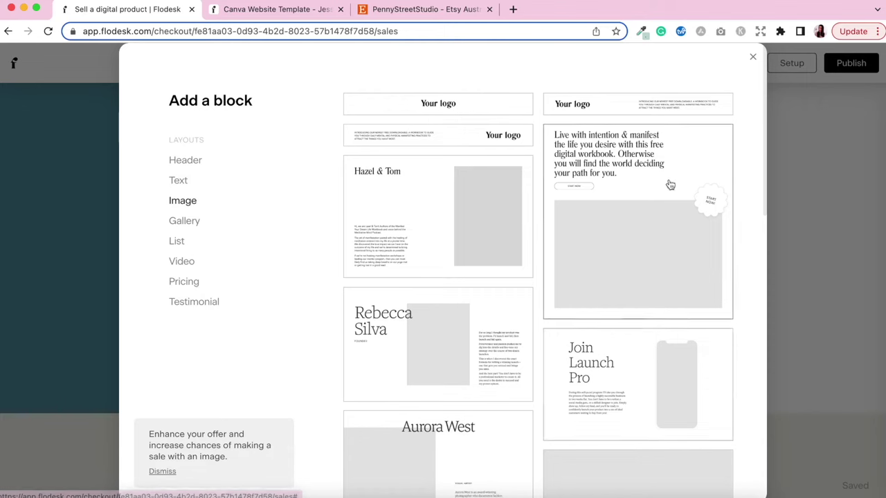
scroll(541, 333, down, 10)
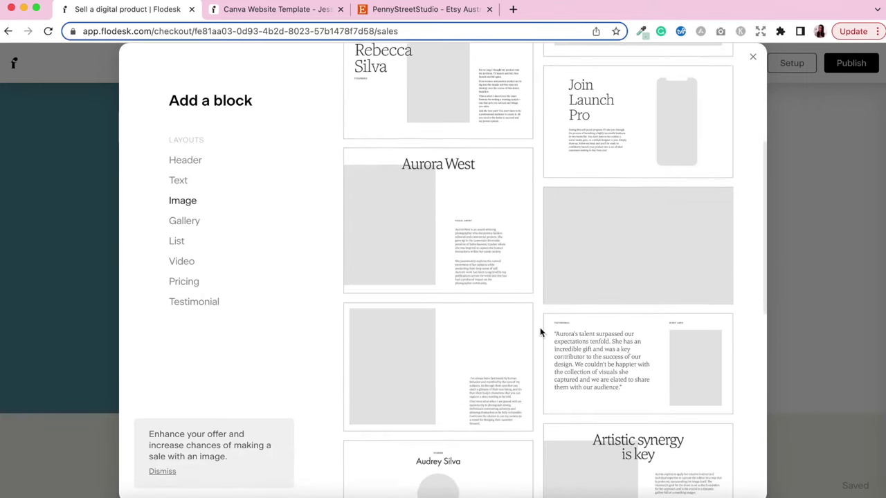
scroll(540, 331, down, 4)
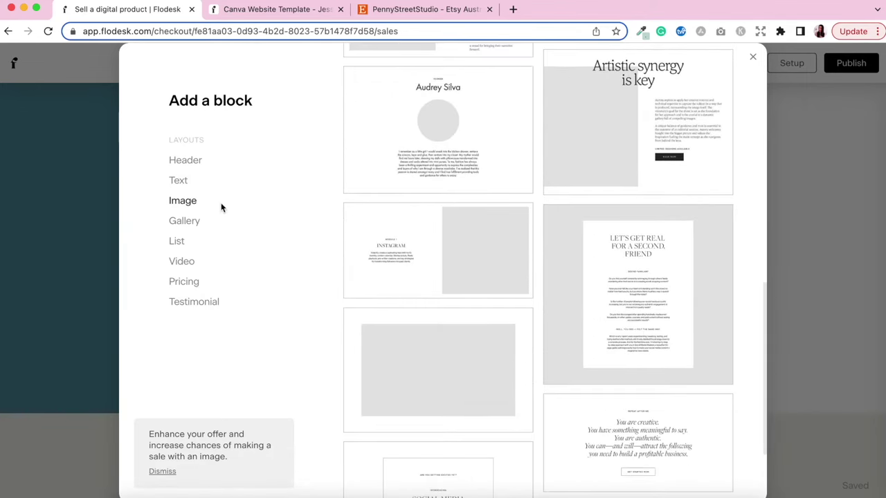
click(187, 223)
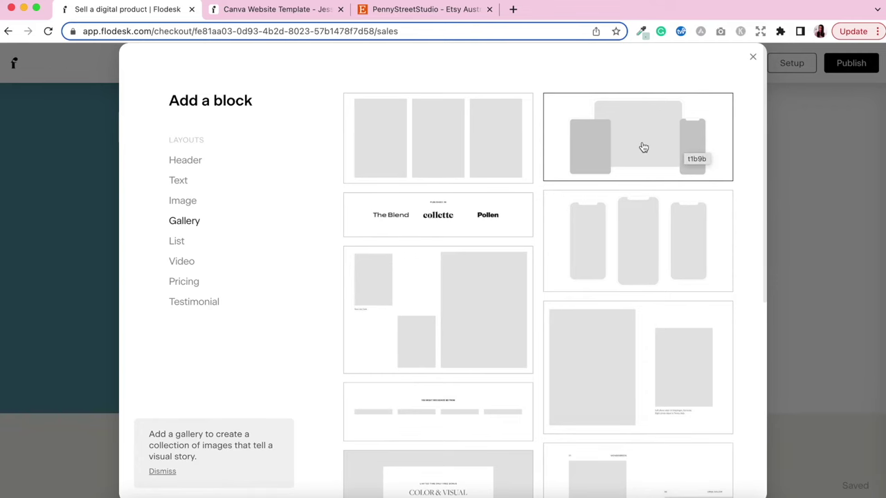
click(175, 243)
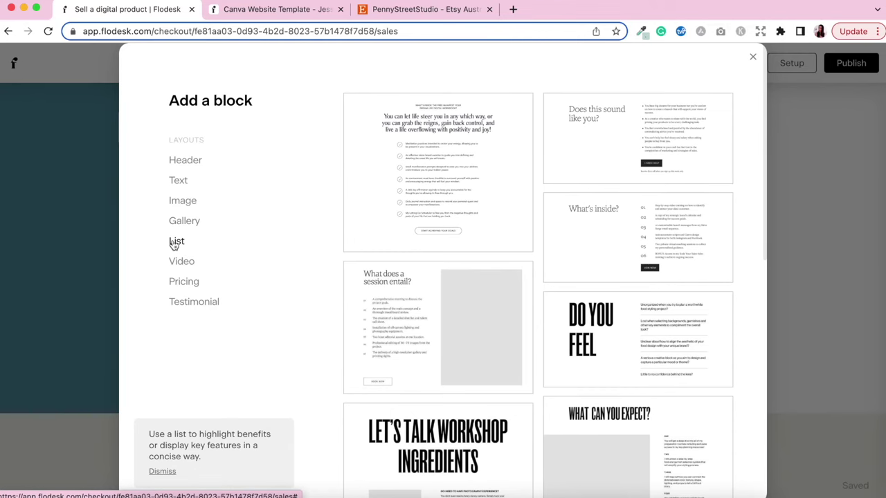
click(189, 267)
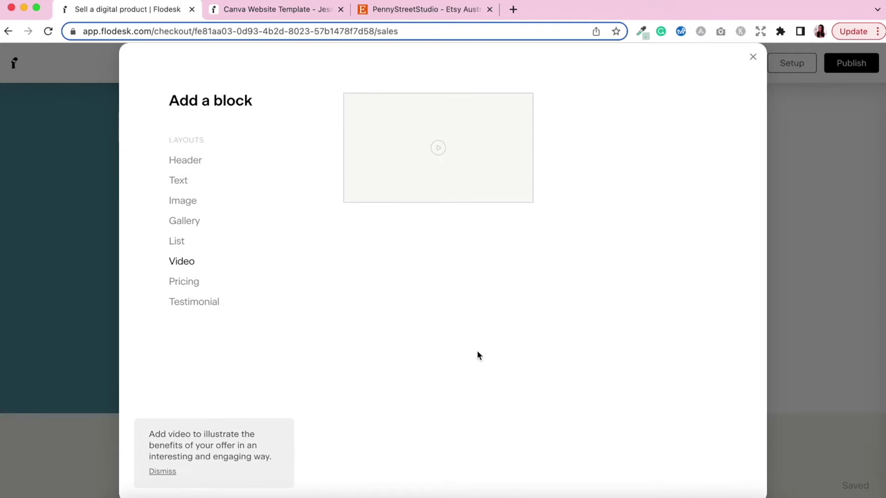
click(185, 283)
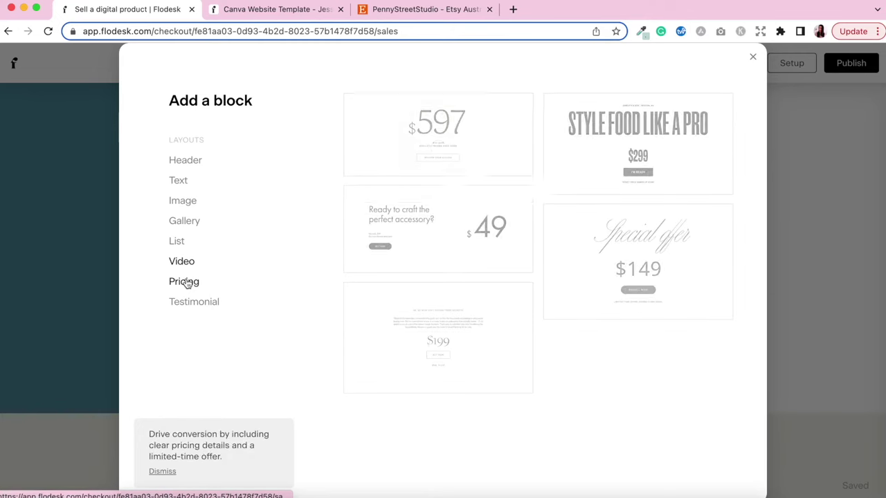
click(214, 309)
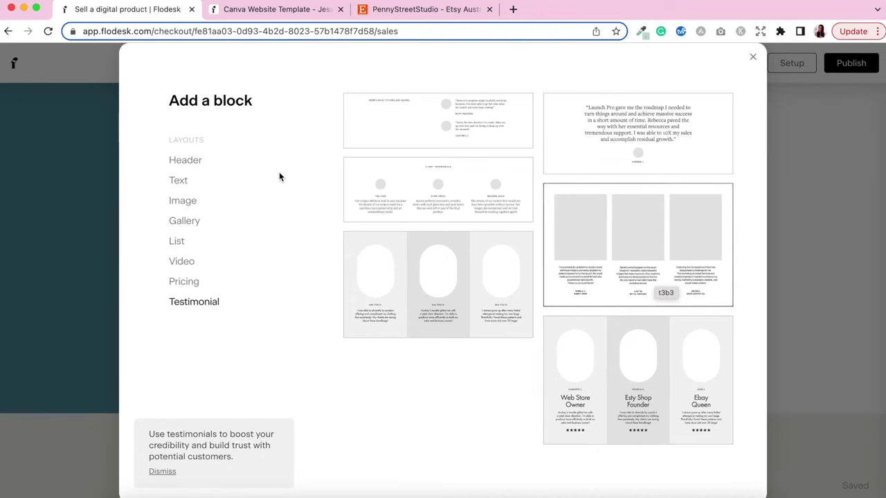
Insert the FAQ text layout as a new block below the "Know this all too well?" block
click(178, 180)
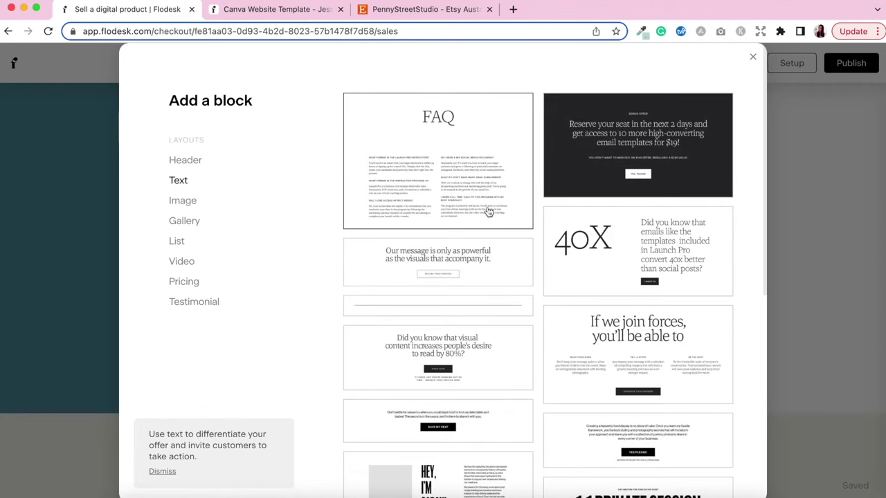
click(473, 117)
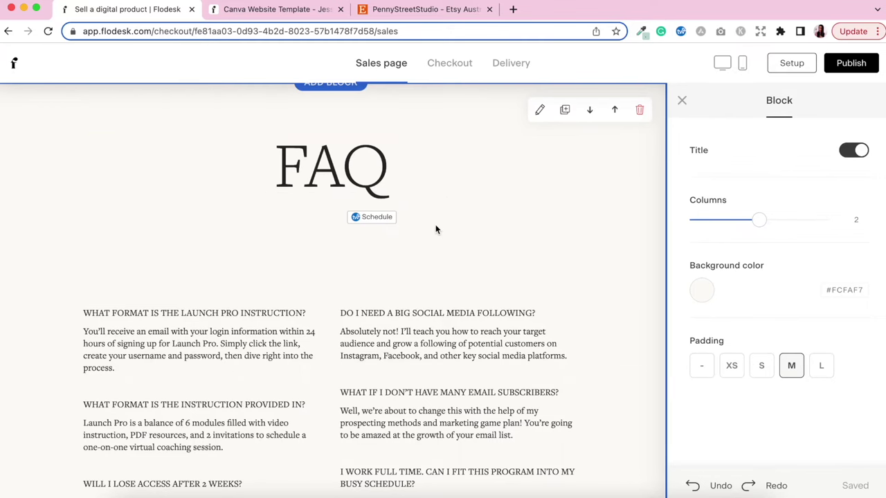
scroll(436, 230, down, 1)
scroll(436, 230, up, 2)
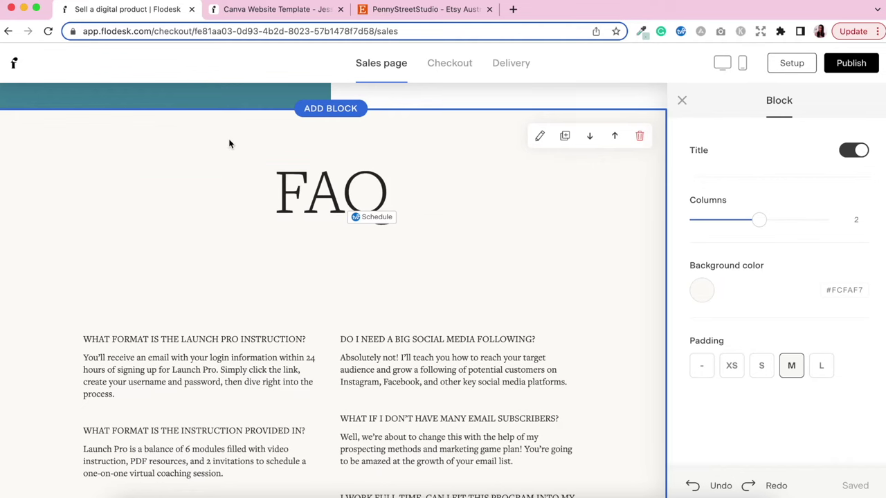
scroll(468, 268, down, 1)
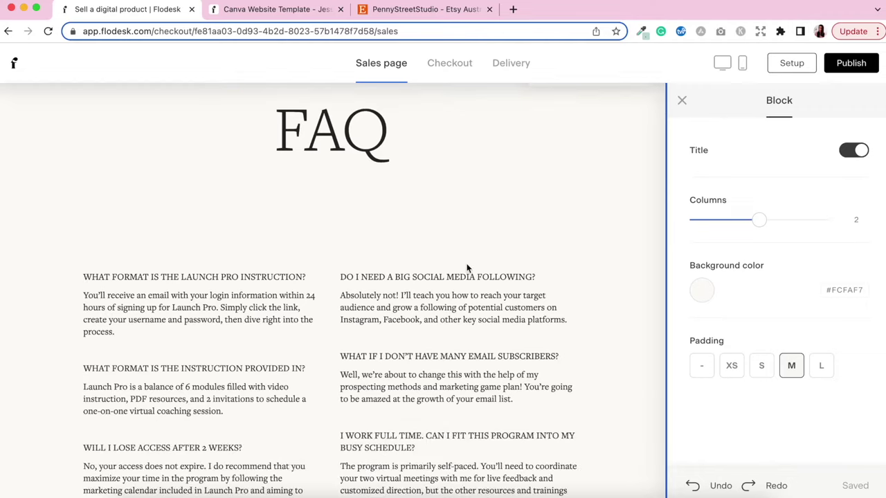
Set the FAQ block to 3 columns, and switch its title off and on again
drag(759, 220, 845, 220)
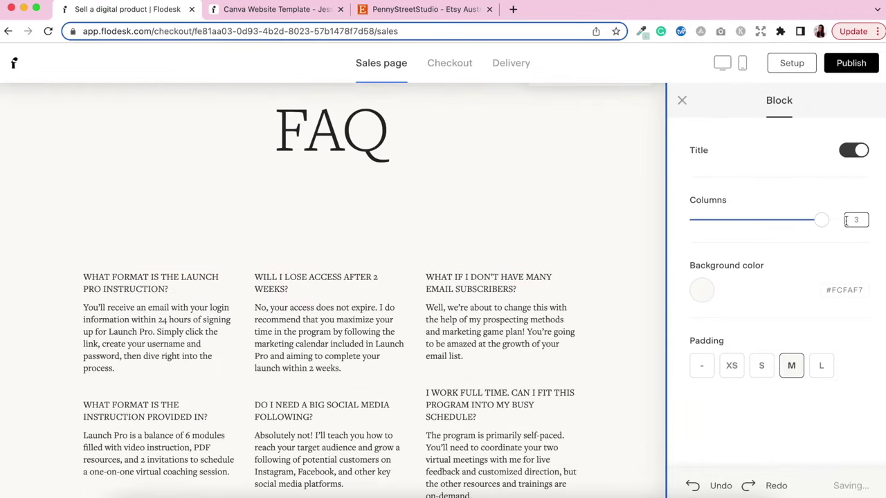
scroll(539, 291, down, 2)
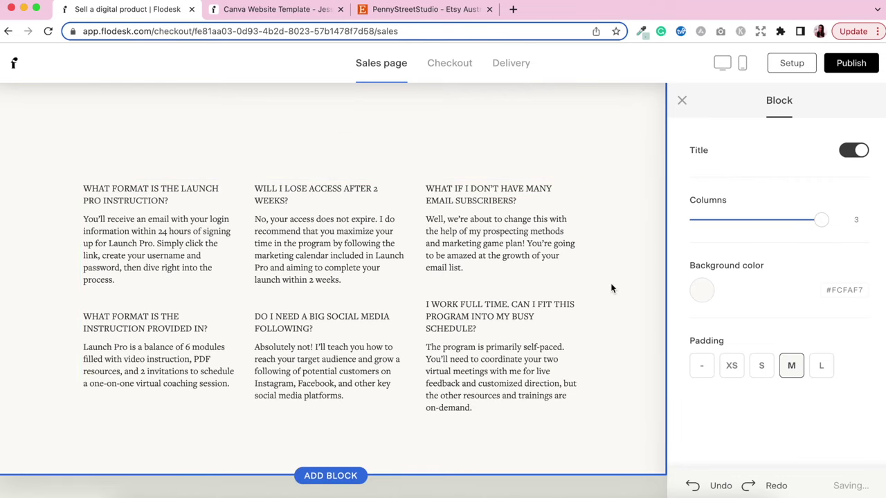
scroll(611, 288, up, 1)
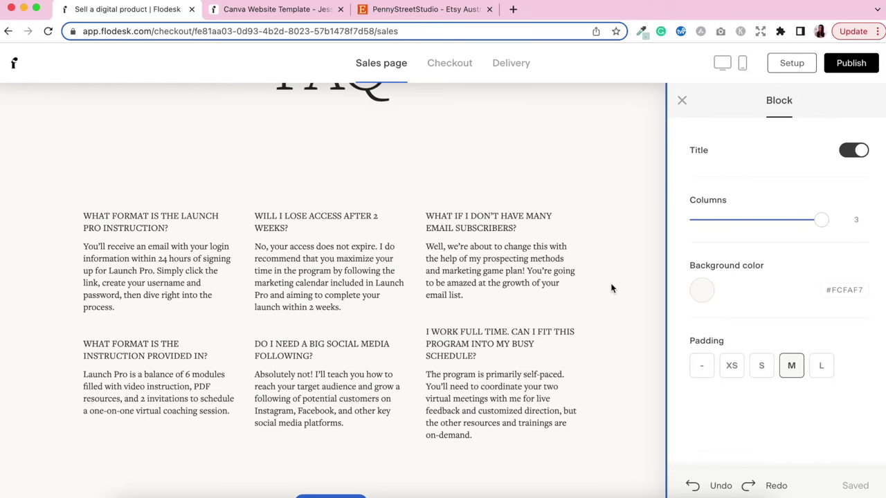
scroll(611, 287, up, 2)
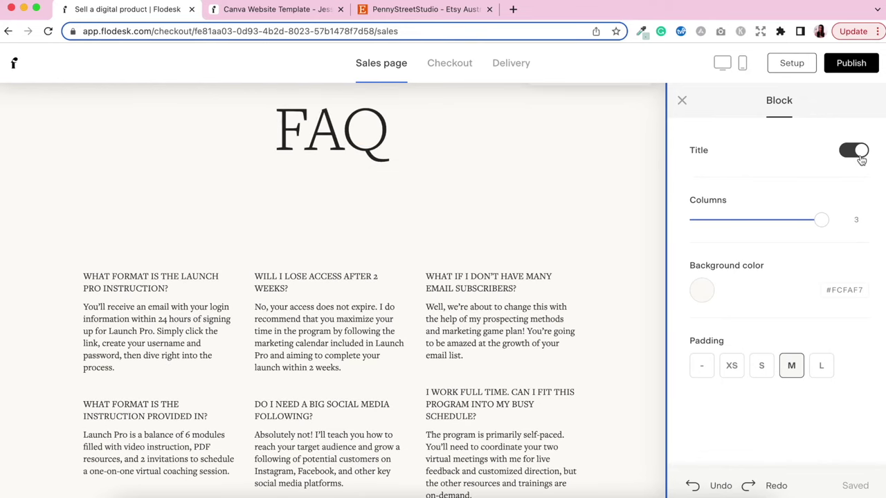
click(857, 155)
click(857, 155)
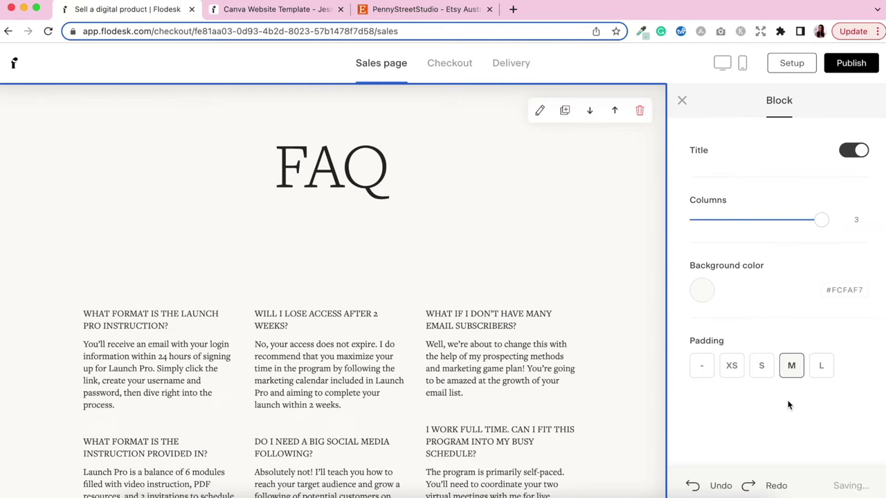
Review the remaining sales page blocks below the FAQ, including the testimonials, pricing and bundle contents
scroll(646, 324, down, 10)
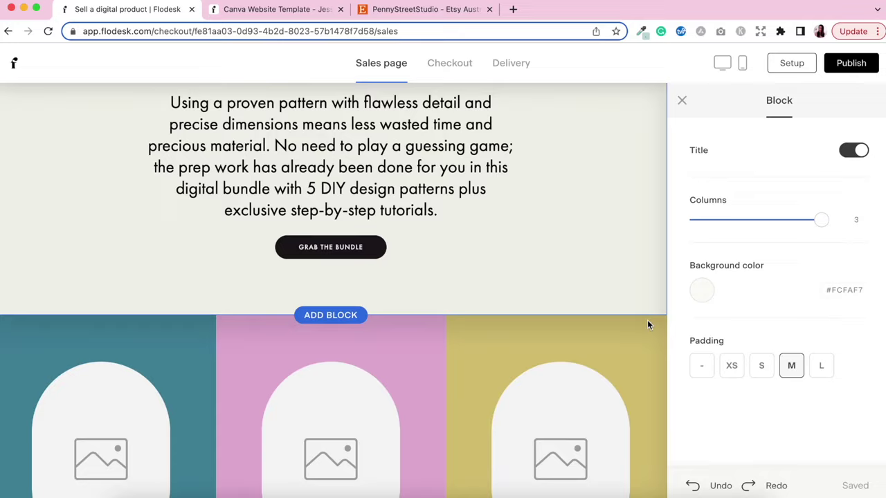
scroll(648, 325, down, 5)
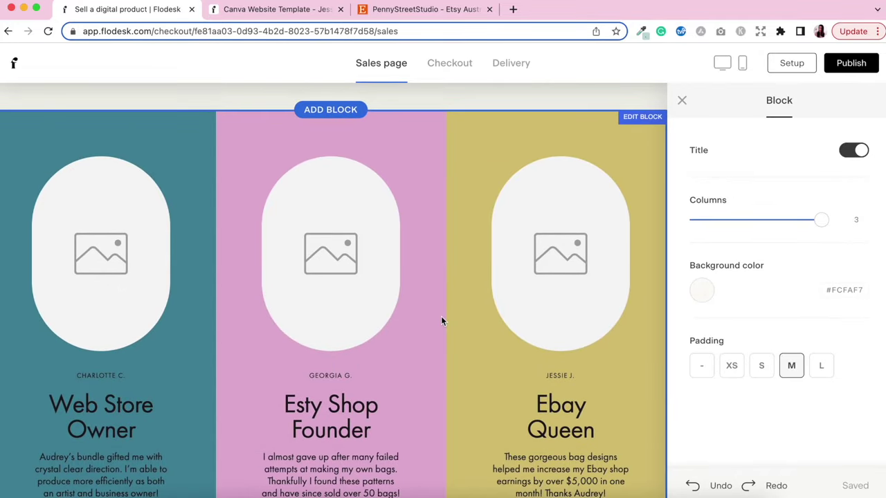
scroll(442, 320, down, 2)
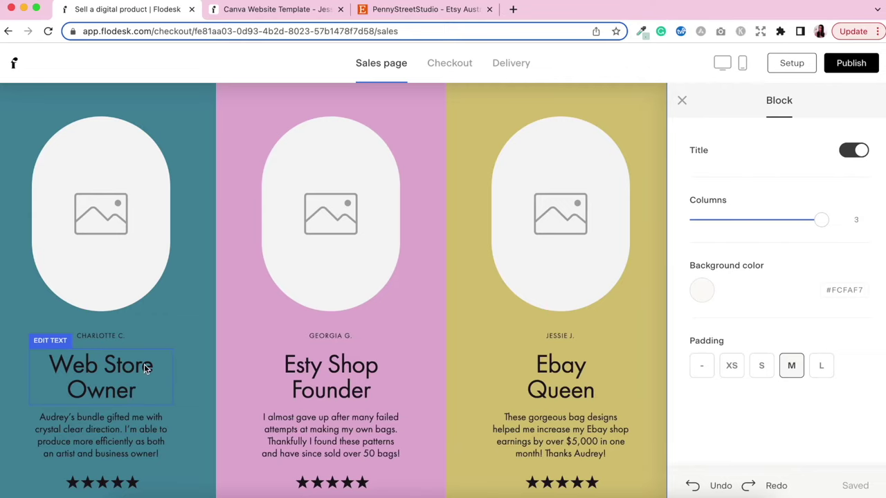
scroll(145, 369, down, 2)
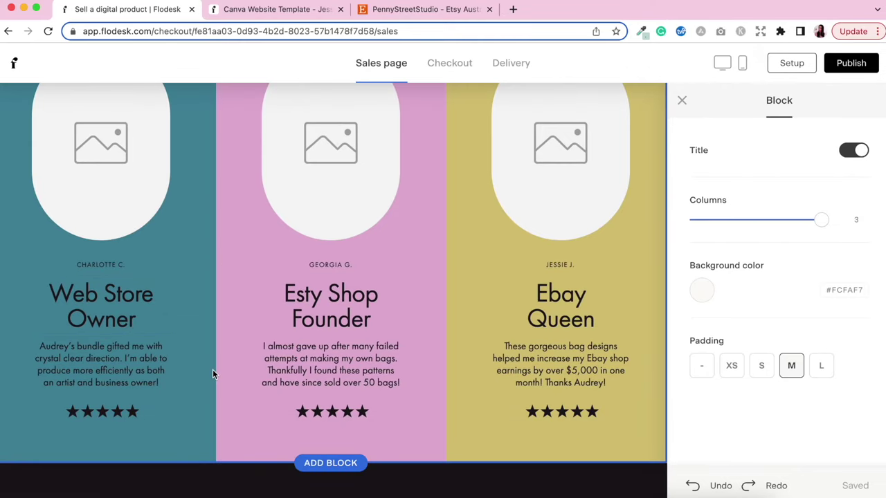
scroll(213, 374, down, 10)
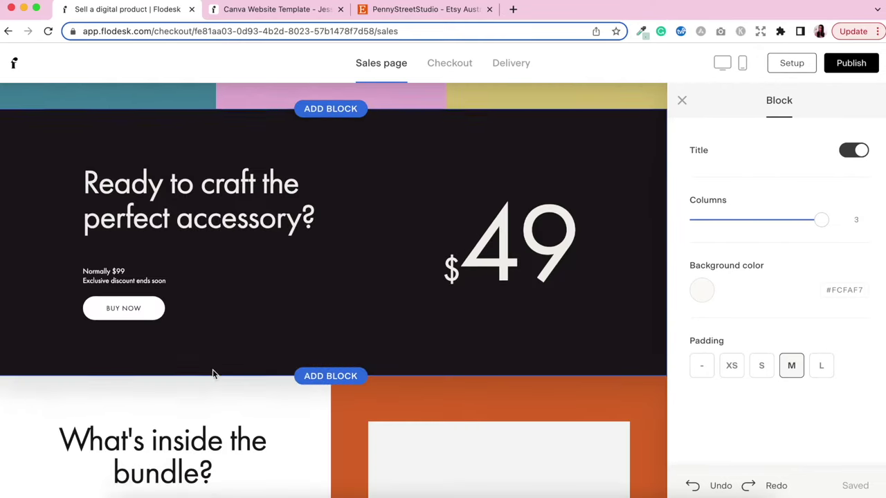
scroll(356, 252, down, 5)
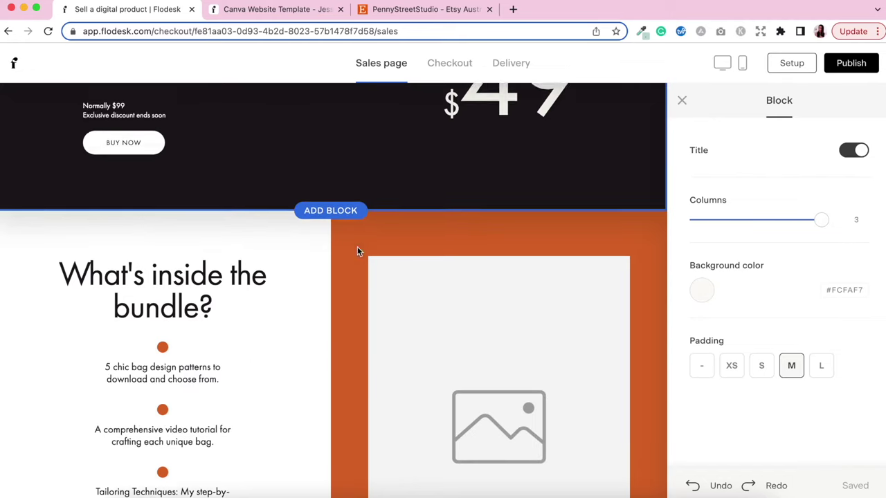
Examine the rest of the sales page, from the bundle contents past the founder section to the design patterns and image gallery blocks
scroll(238, 388, down, 6)
scroll(235, 389, down, 10)
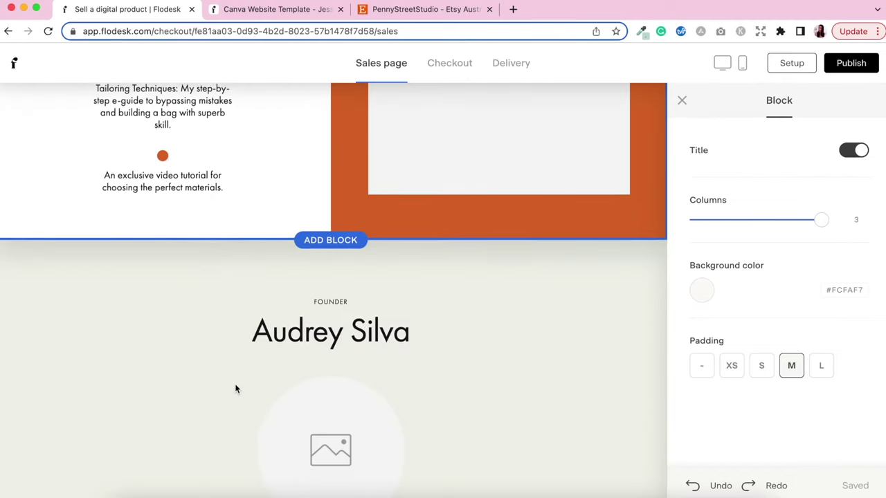
scroll(238, 388, down, 3)
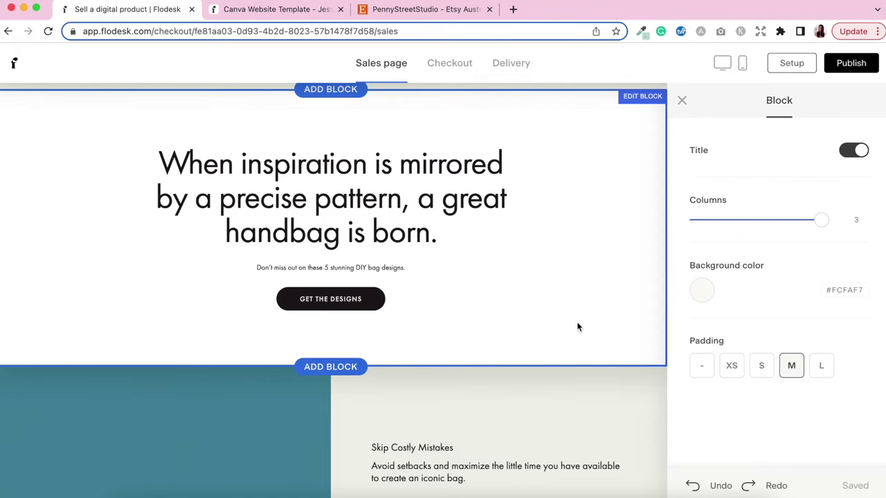
scroll(578, 327, down, 10)
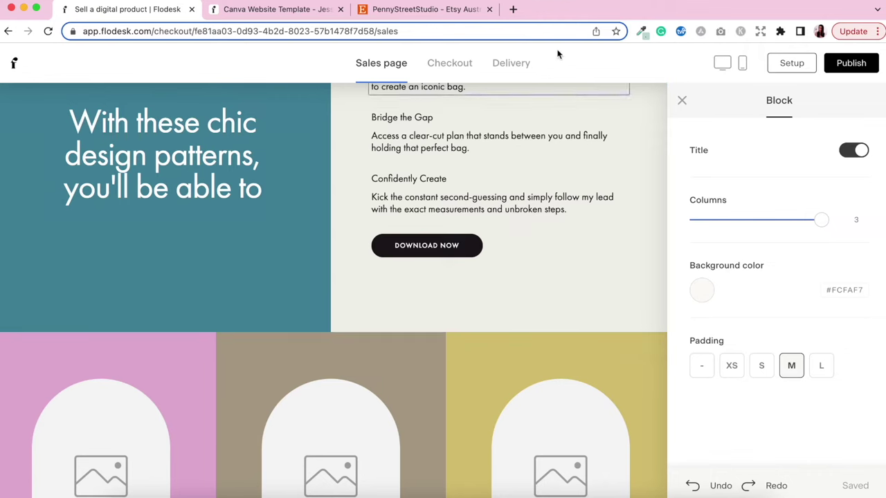
Switch to editing the checkout page, dismiss its welcome message and look over the default layout
click(460, 69)
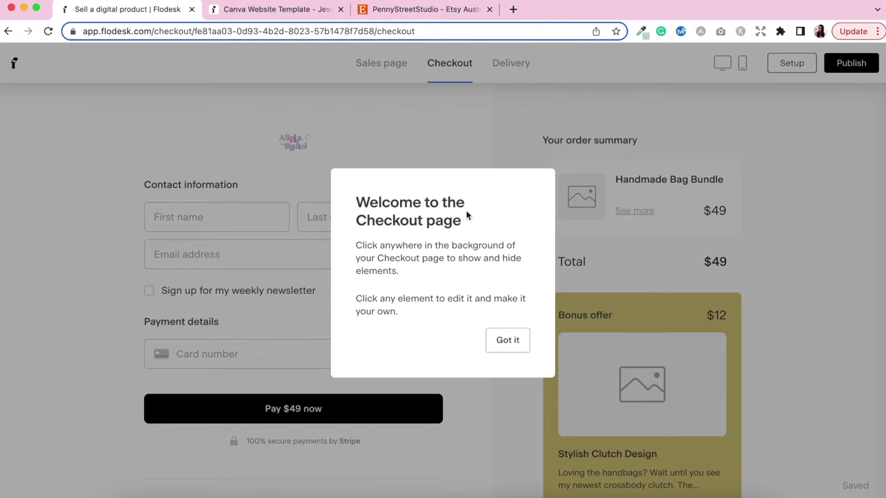
click(509, 343)
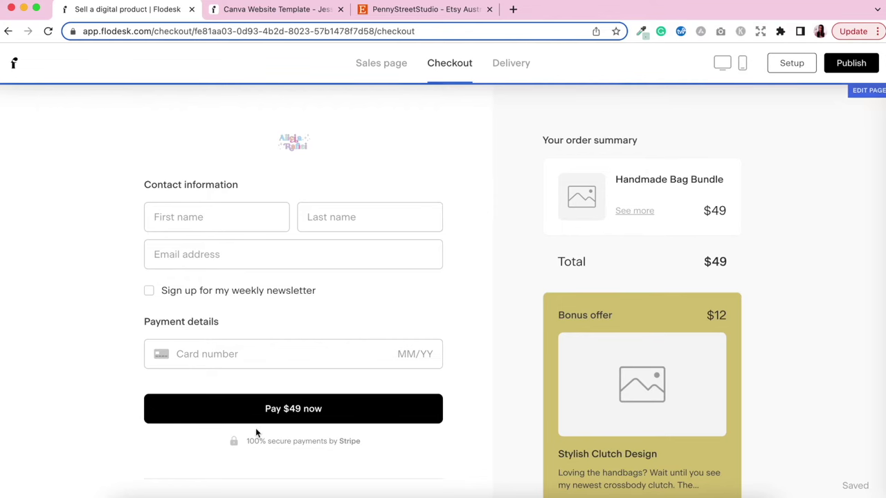
scroll(448, 302, down, 1)
scroll(447, 302, up, 1)
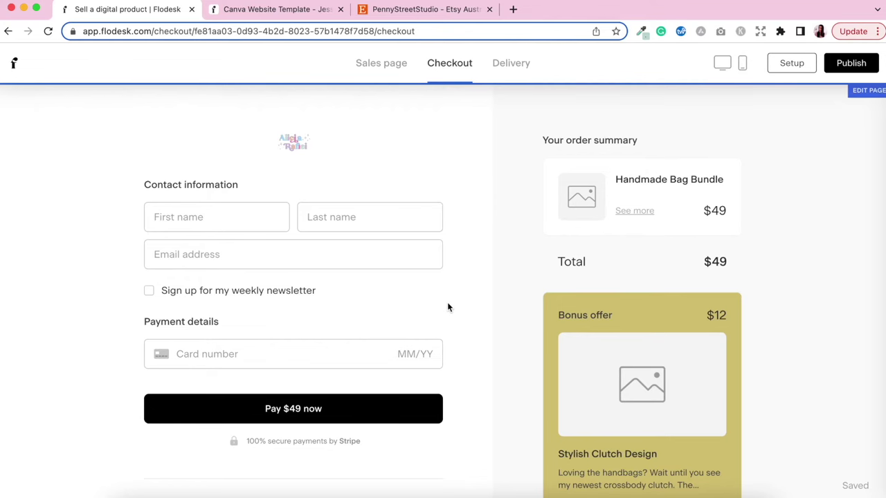
Open the checkout page settings and switch the upsell off and on again
click(484, 130)
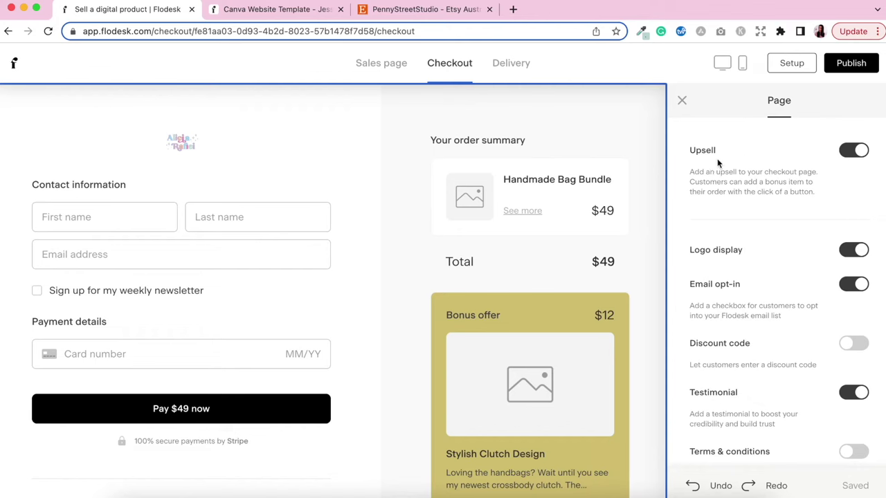
click(855, 151)
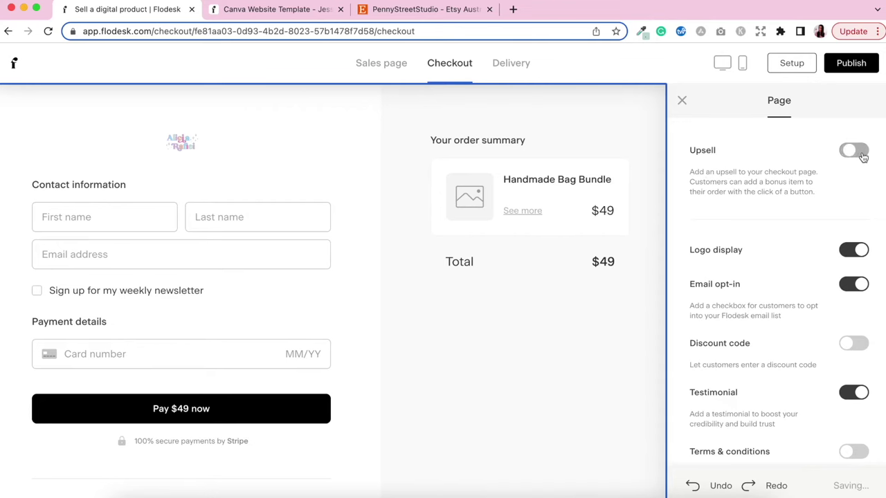
click(861, 156)
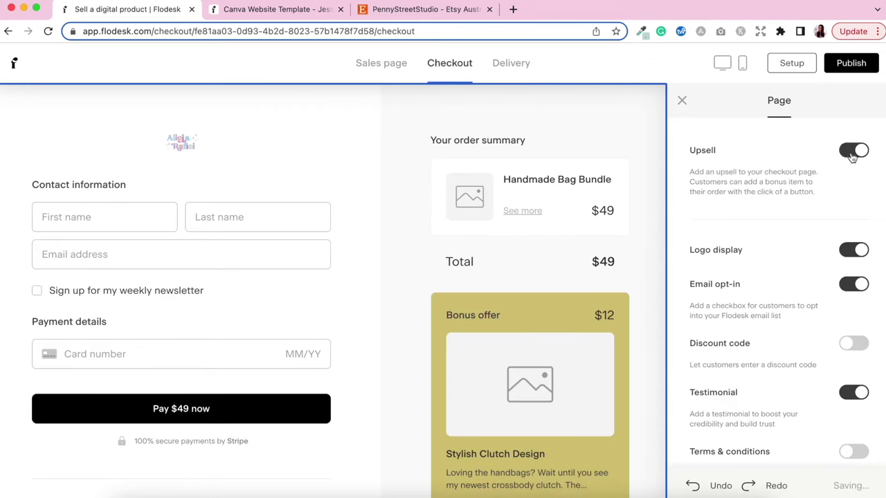
Turn off the logo display and turn on the discount code, switching the email opt-in off and on again in between
scroll(761, 215, down, 1)
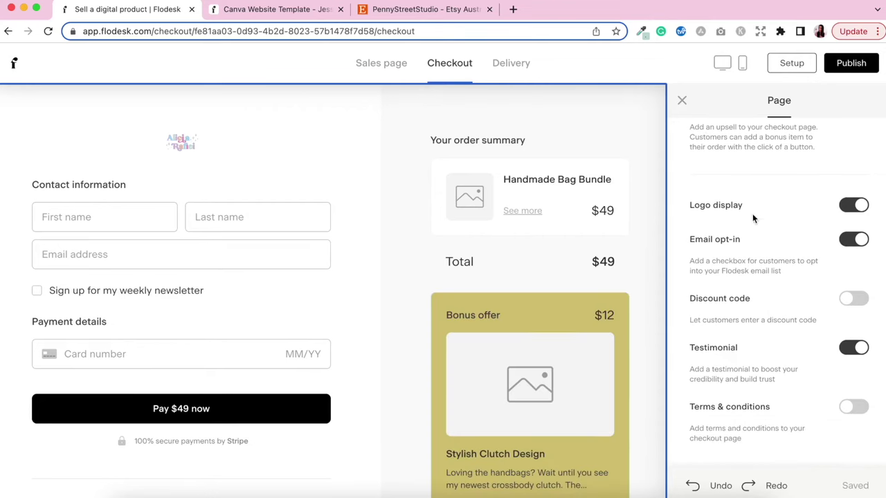
click(865, 210)
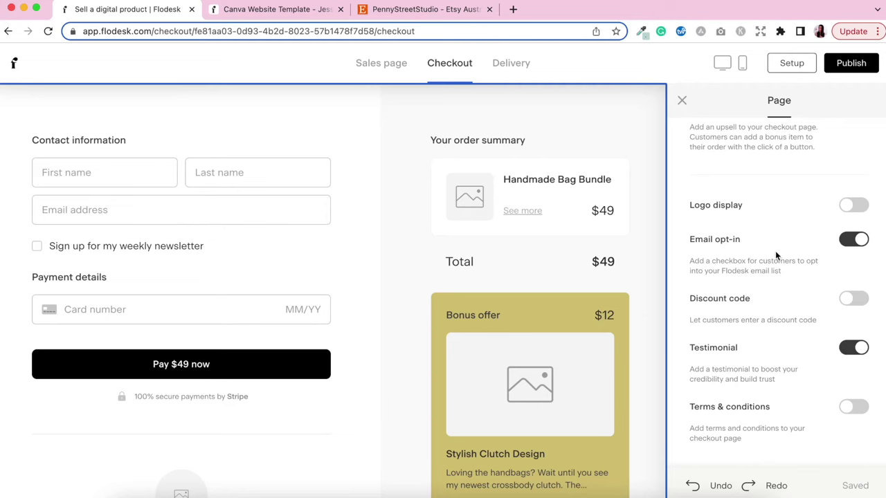
click(863, 243)
click(851, 240)
click(846, 305)
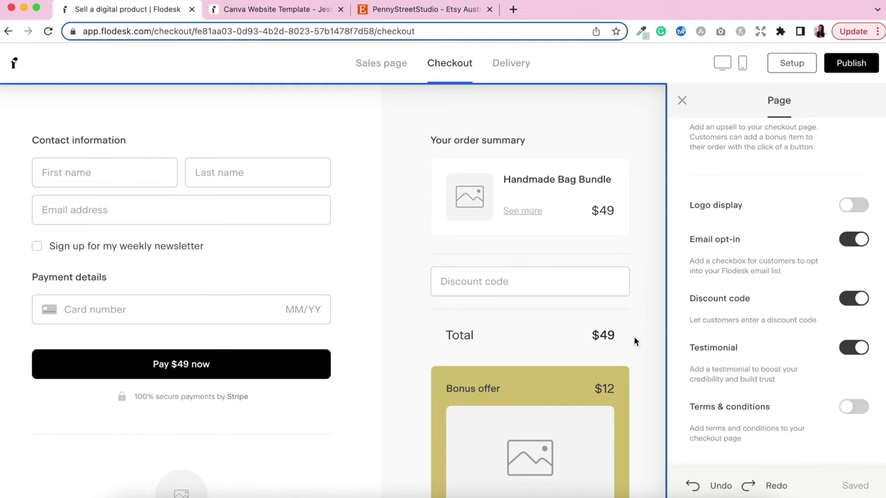
Switch the checkout testimonial off and on again, and turn on the terms and conditions
scroll(634, 337, down, 2)
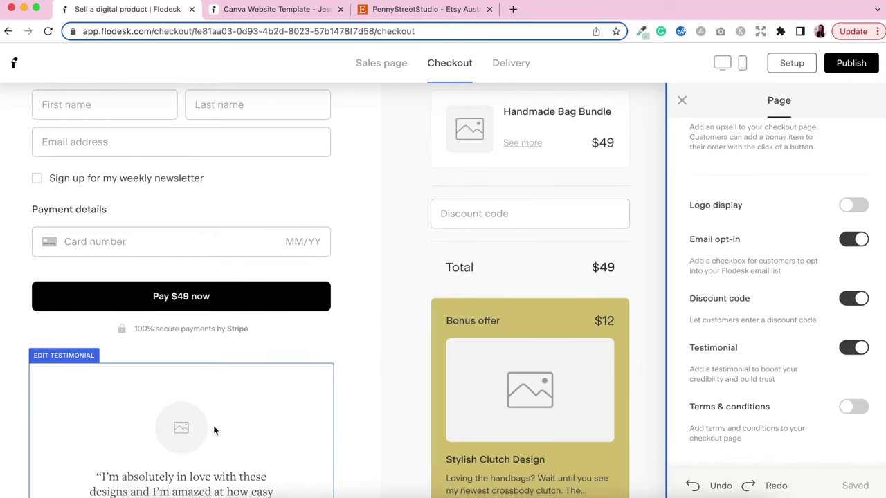
scroll(215, 429, down, 3)
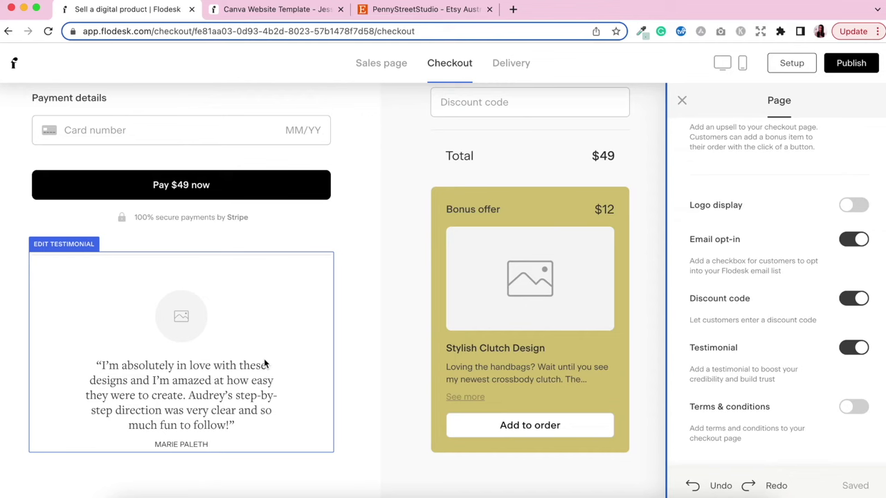
click(862, 348)
click(853, 348)
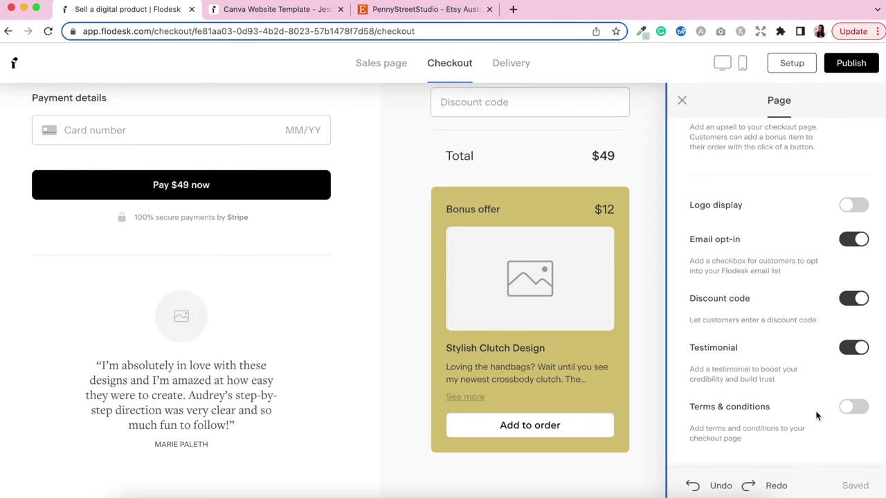
click(852, 411)
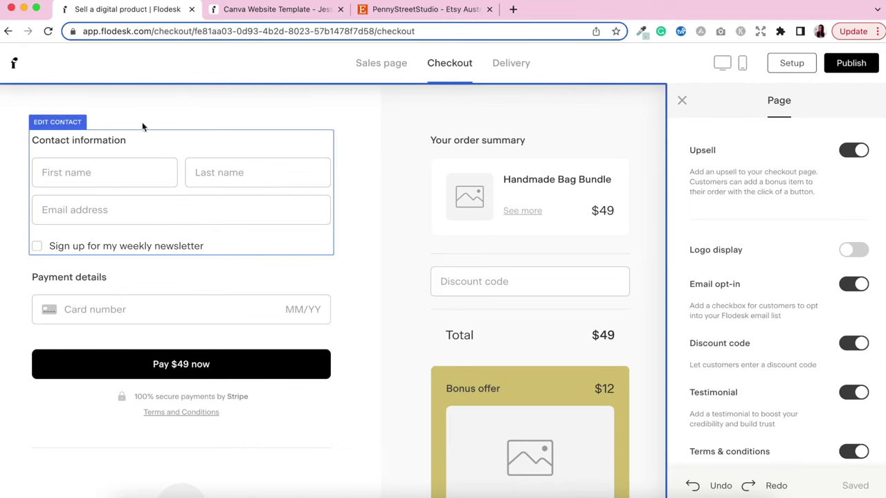
Change the opt-in message in the contact settings to "Sign up for my monthly newsletter" and look through the segment options
click(171, 149)
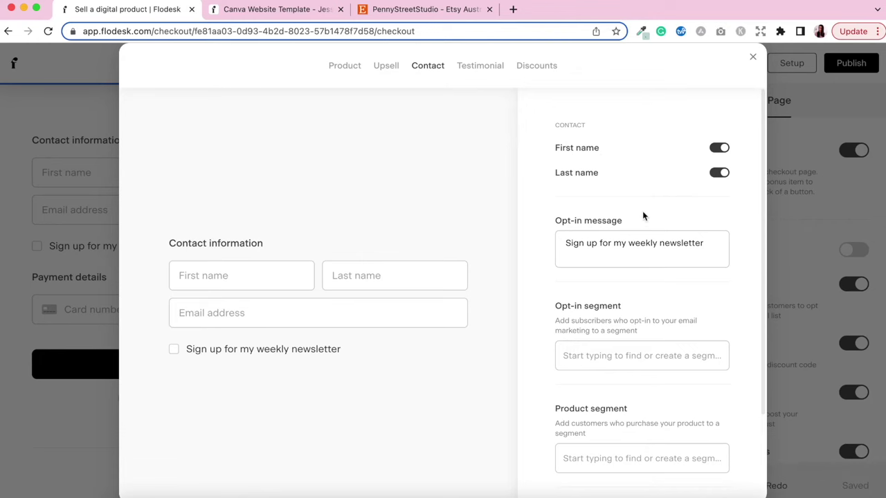
scroll(623, 242, down, 1)
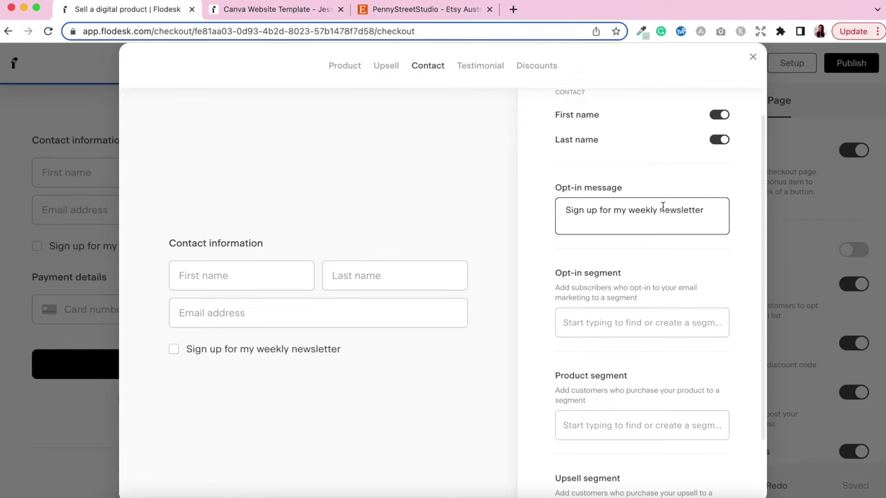
drag(659, 210, 627, 209)
text(month)
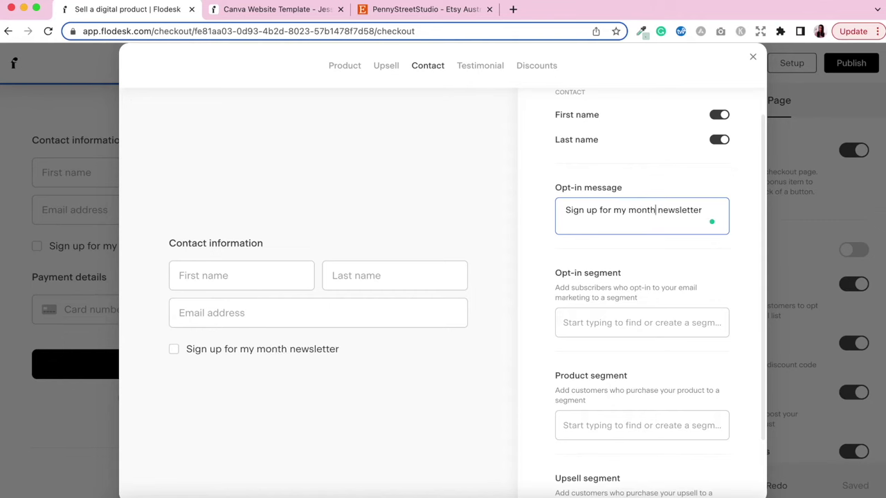
text(ly)
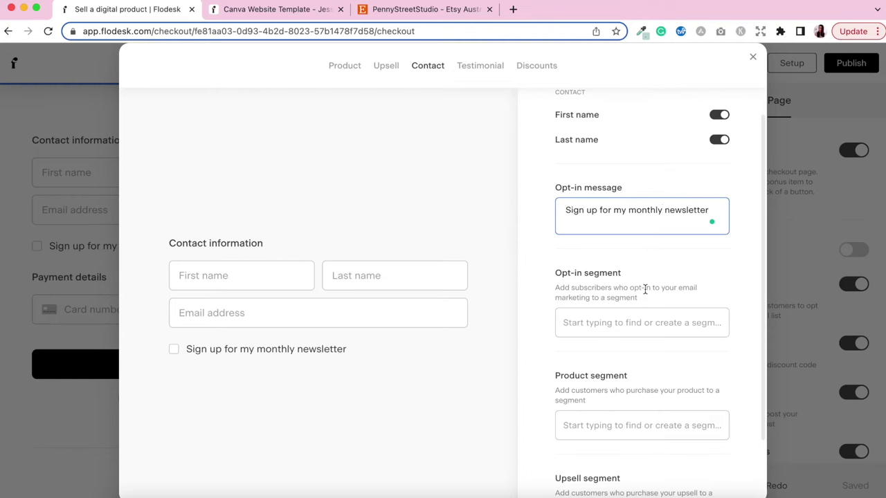
scroll(630, 380, down, 2)
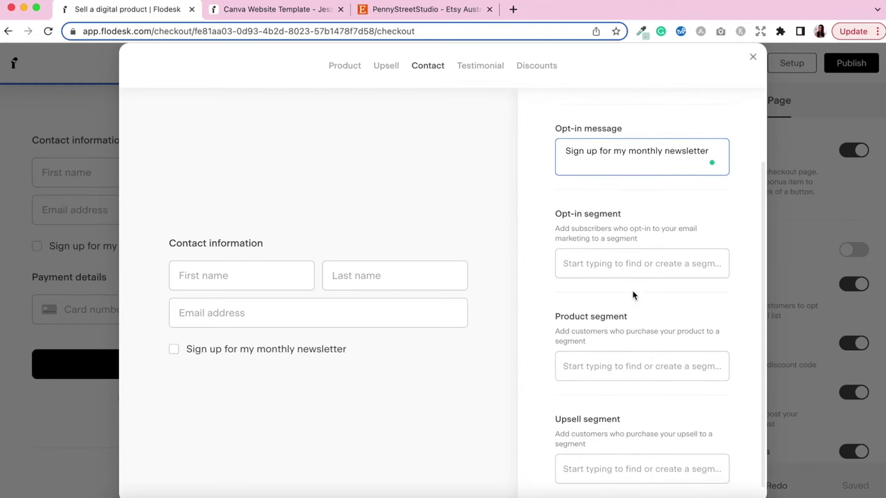
scroll(616, 310, down, 1)
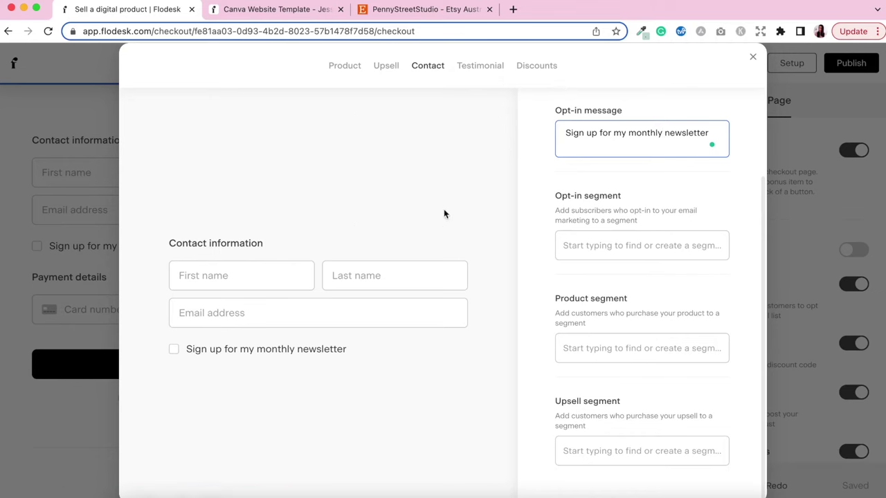
Set the price of the Handmade Bag Bundle product to $27
click(348, 71)
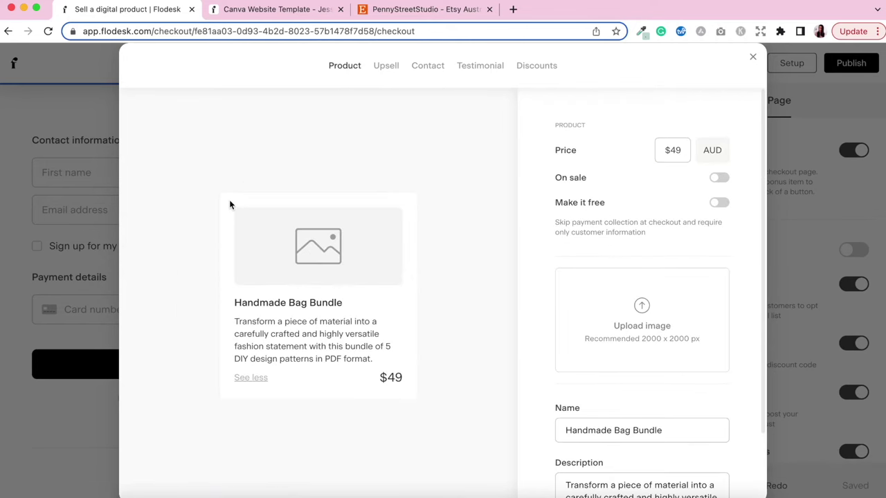
click(679, 153)
key(BackSpace)
key(BackSpace)
text(99)
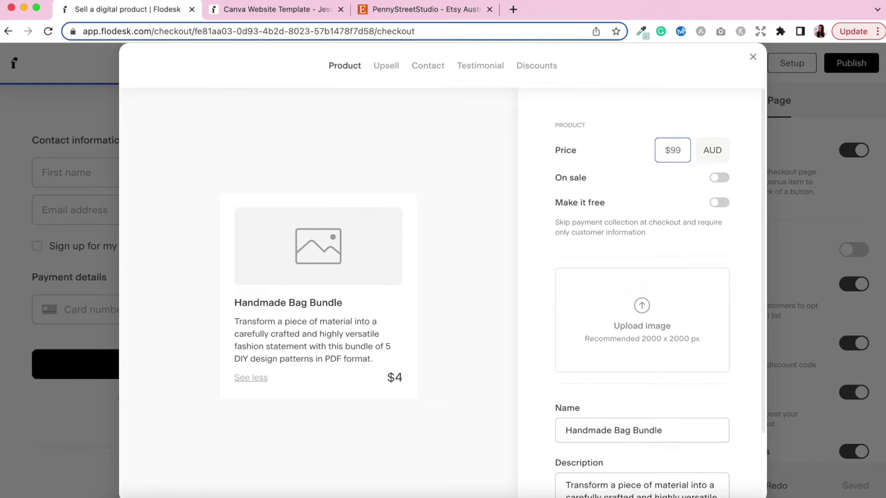
key(BackSpace)
key(BackSpace)
text(27)
Put the Handmade Bag Bundle on sale with a discount price of $15
click(717, 179)
click(713, 205)
key(BackSpace)
text(9)
key(BackSpace)
text(15)
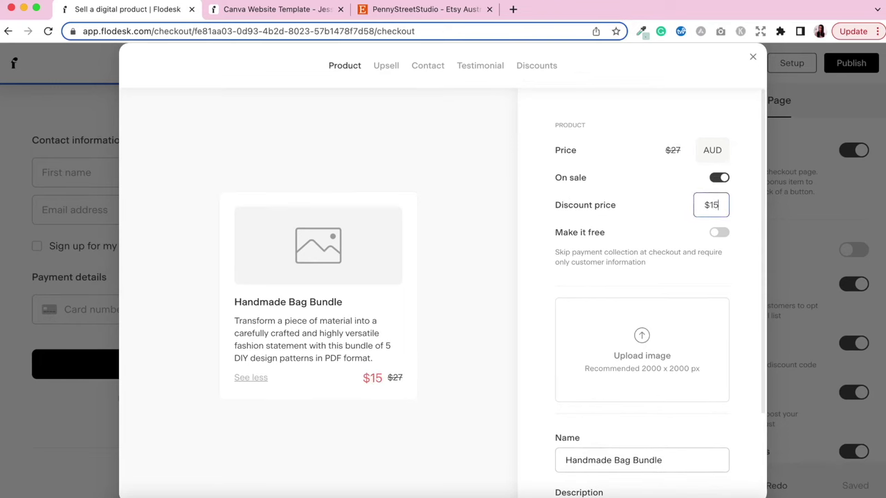
click(733, 220)
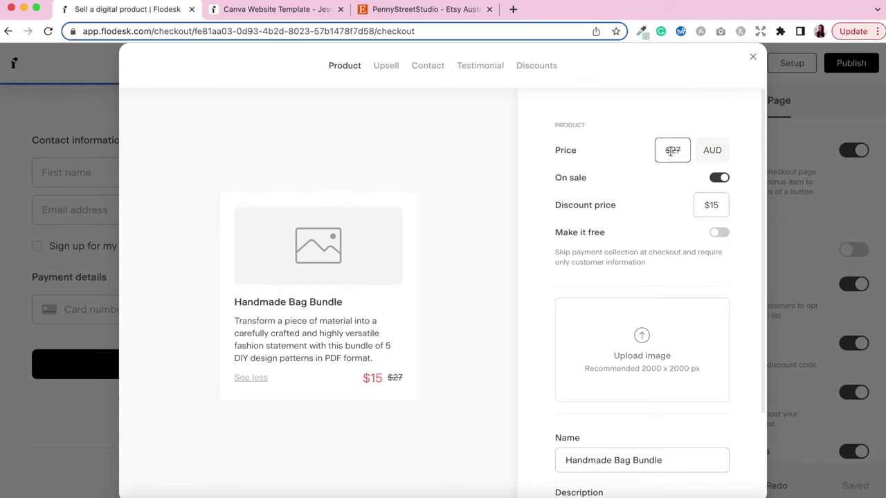
Switch the product's "Make it free" option on and off again, and check its image, name and description fields
click(718, 232)
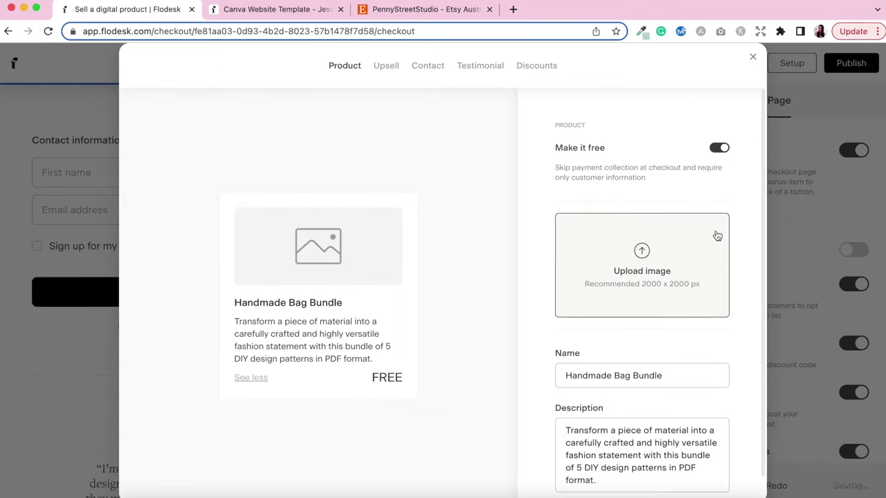
click(723, 148)
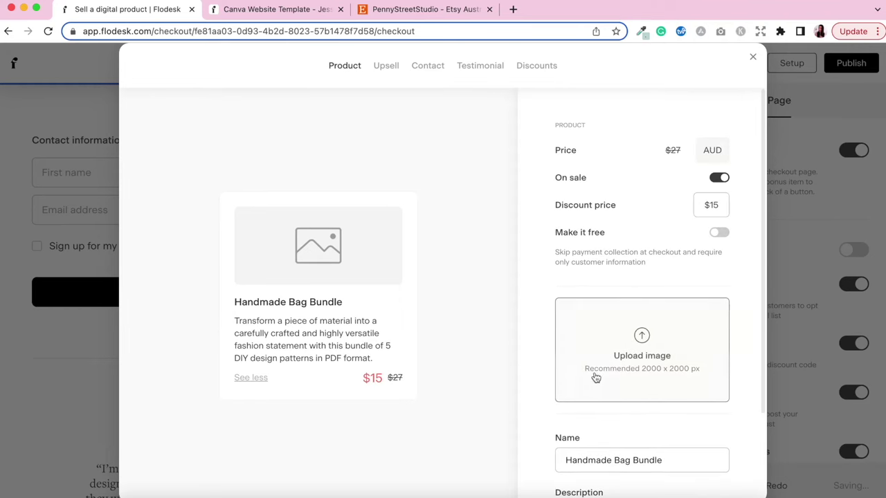
scroll(596, 375, down, 3)
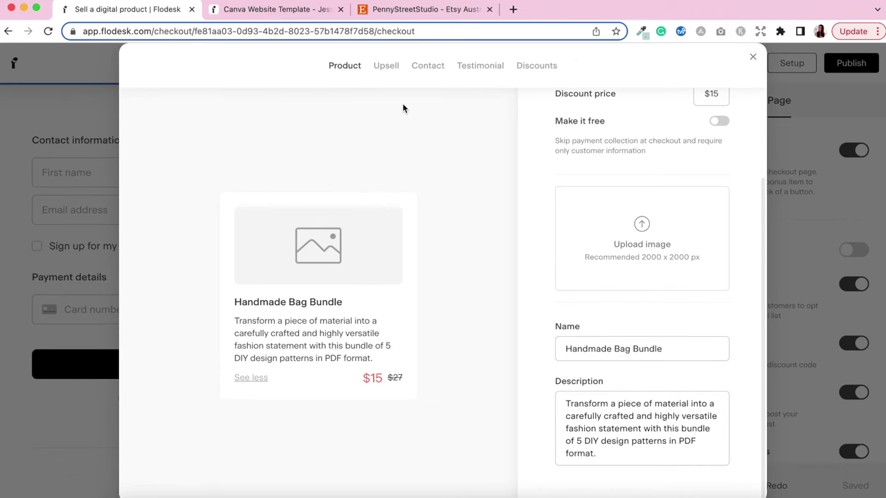
Set the price of the Stylish Clutch Design upsell to $18
click(386, 67)
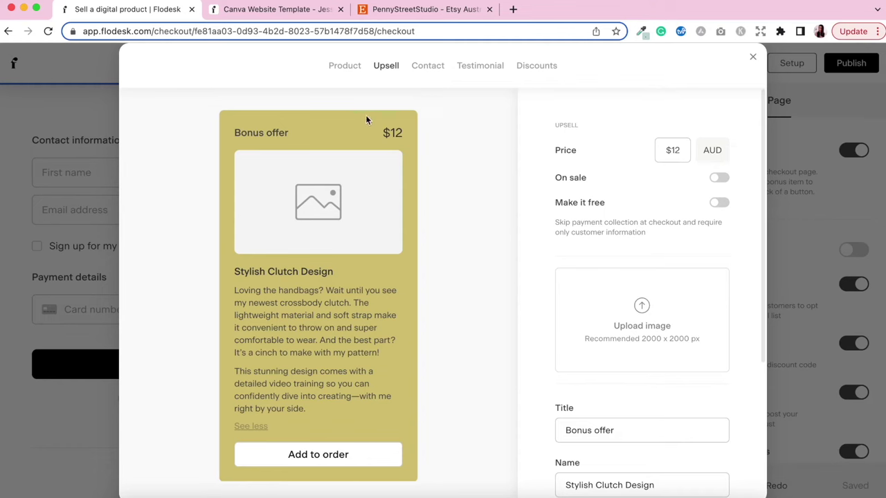
click(679, 152)
key(BackSpace)
text(8)
Change the upsell's title to "One Time offer" and review its name, description and background color settings
scroll(589, 340, down, 3)
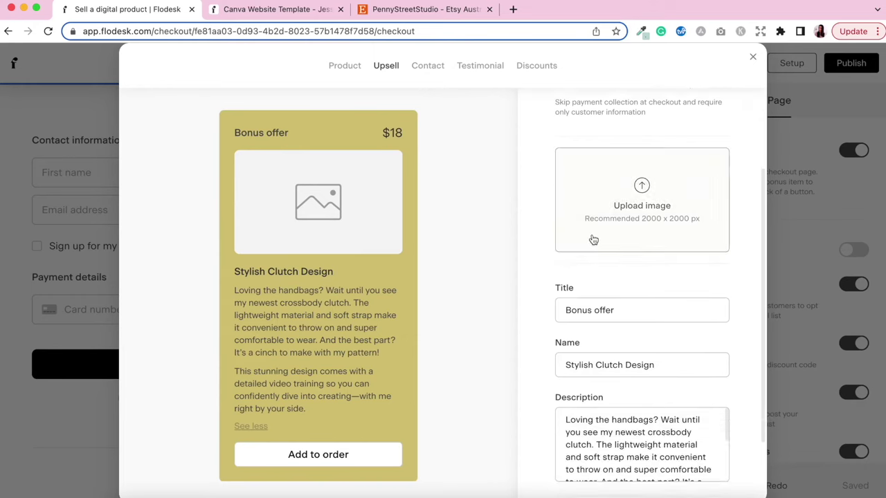
click(581, 310)
drag(593, 310, 558, 310)
text(One Time)
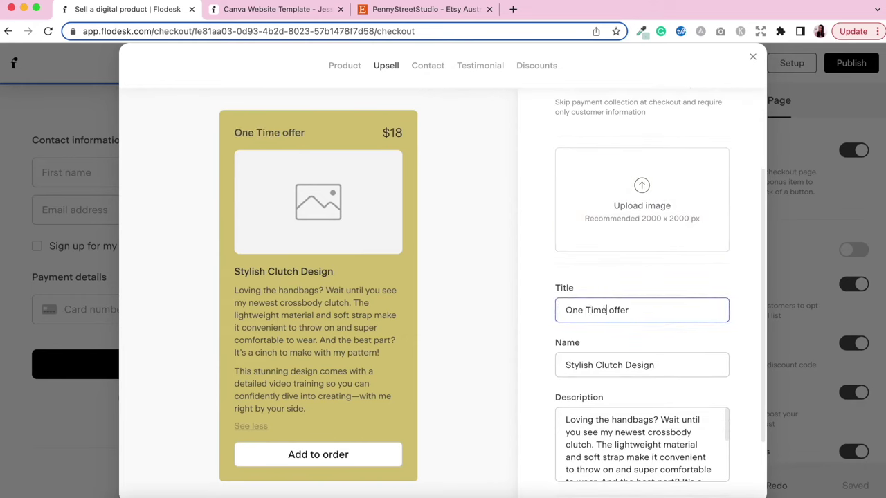
scroll(567, 364, down, 2)
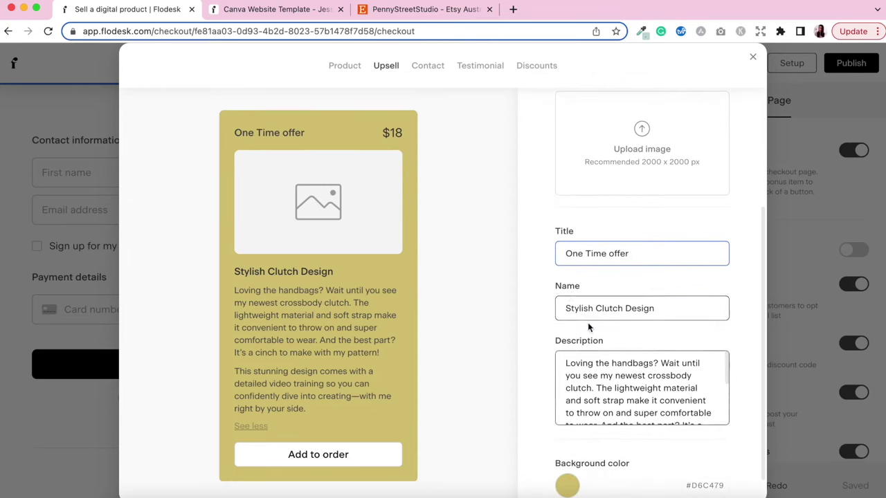
scroll(589, 408, down, 4)
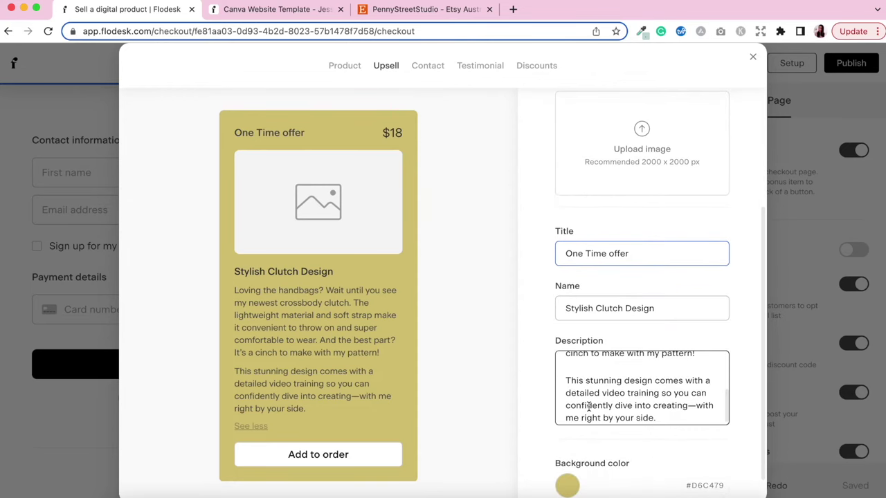
scroll(544, 435, down, 1)
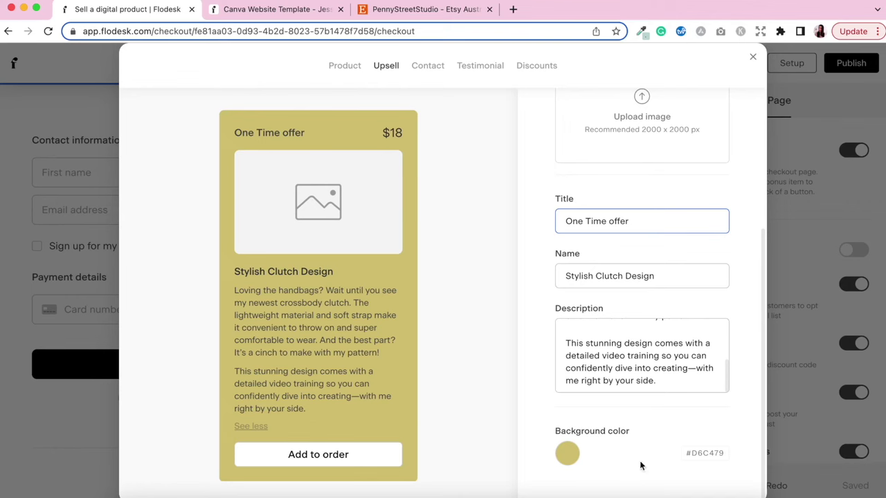
Change the background color of the One Time offer upsell to red
click(567, 453)
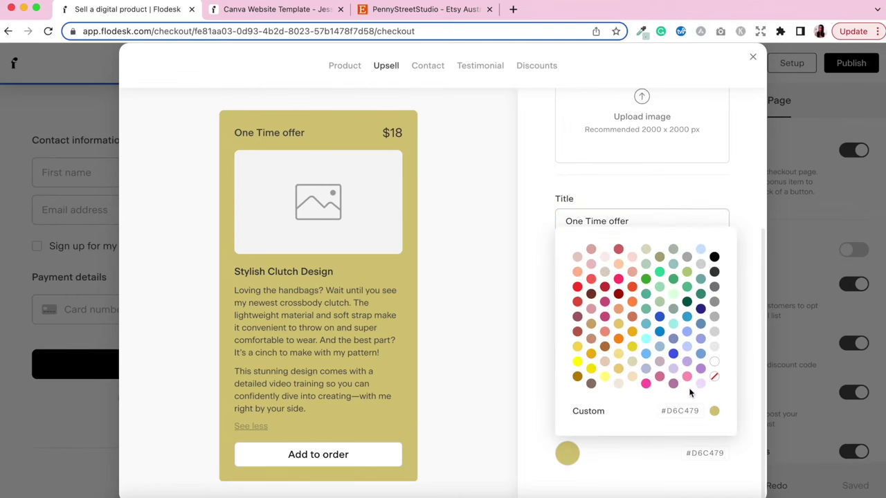
click(690, 392)
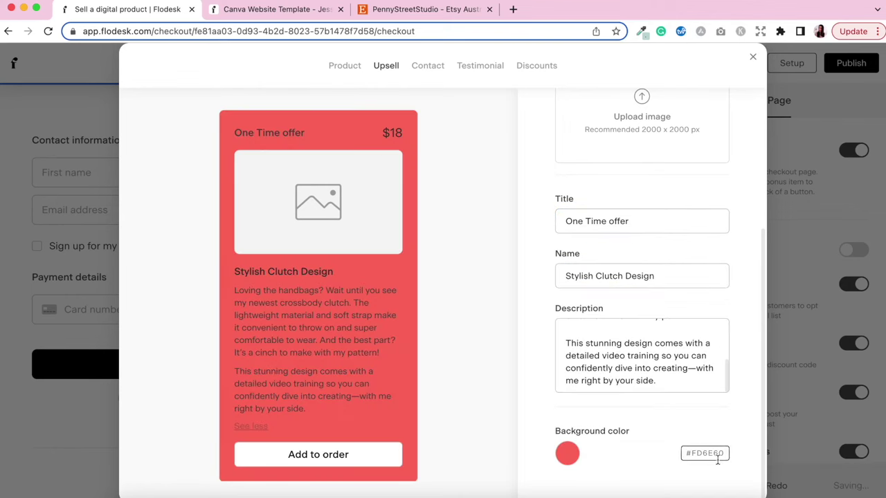
scroll(723, 218, up, 5)
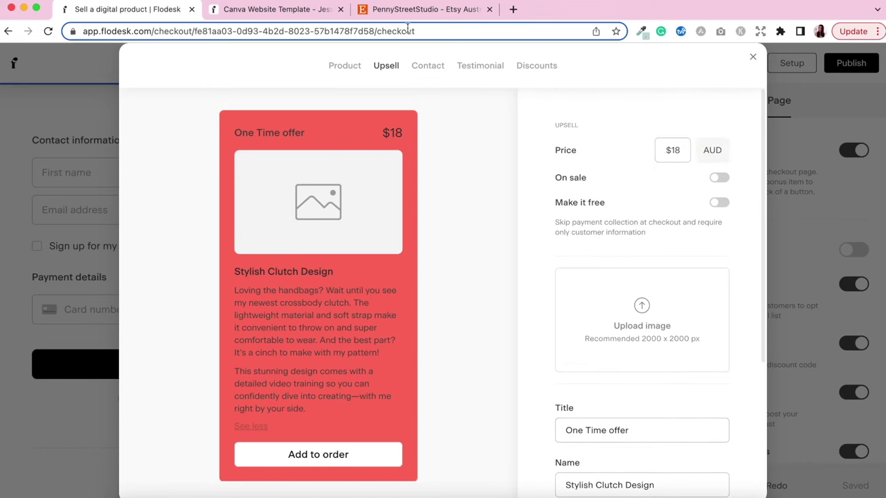
Review the contact form settings and the testimonial's image, text and customer name fields
click(428, 69)
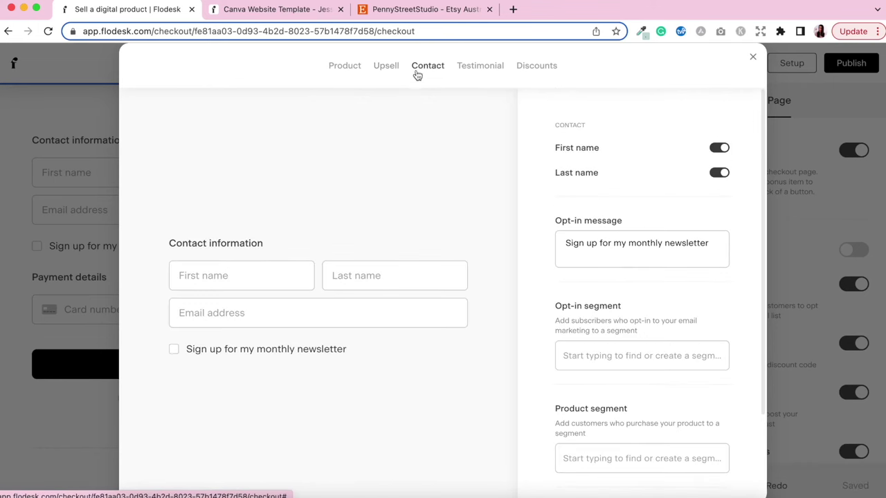
click(490, 70)
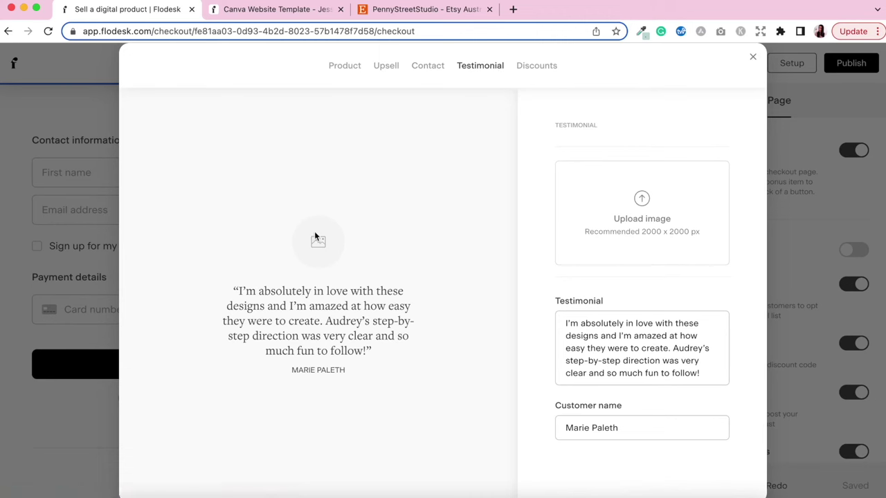
click(642, 351)
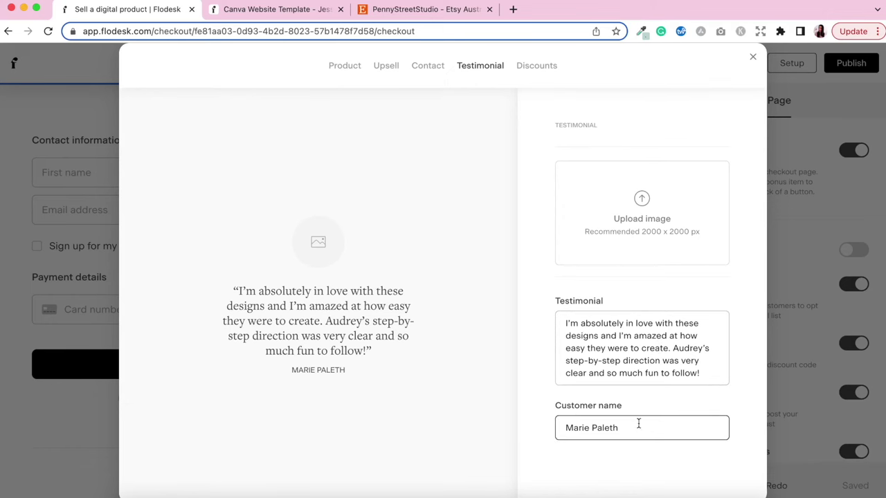
Create a new discount named "Launch Discount" with the discount code LAUNCH10
click(548, 65)
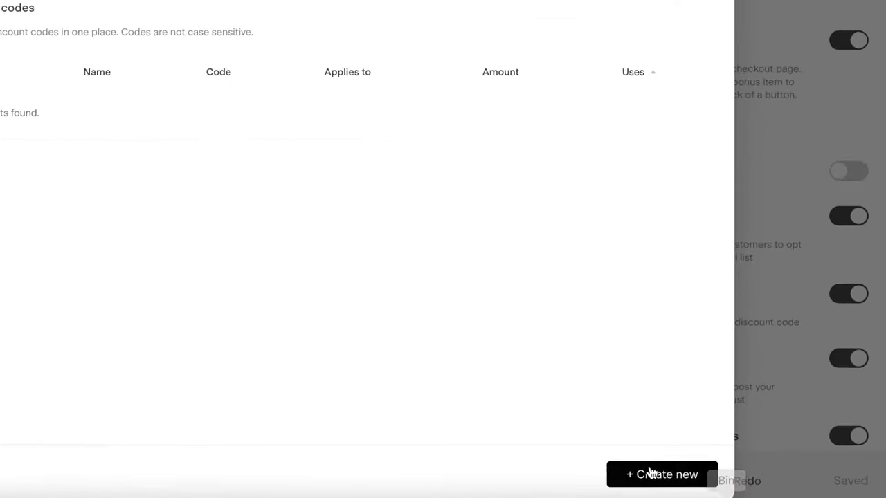
click(651, 474)
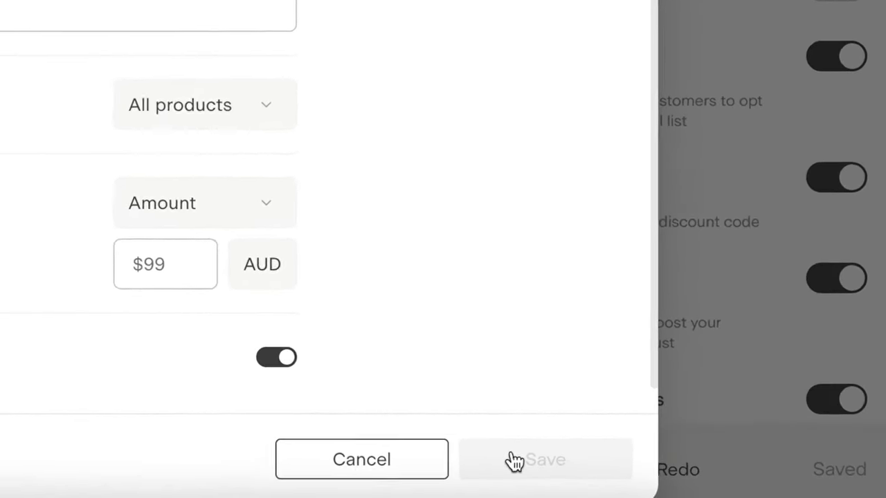
click(369, 189)
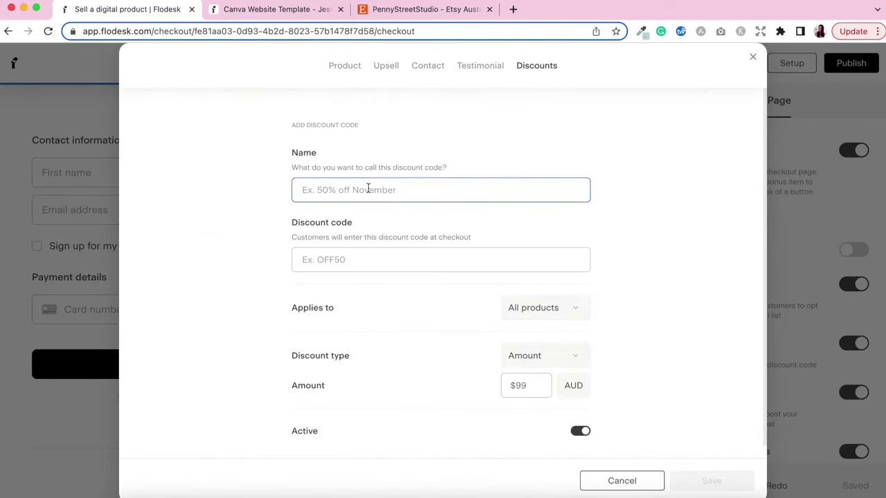
text(Launch Discount)
click(322, 259)
text(LAUNCH10)
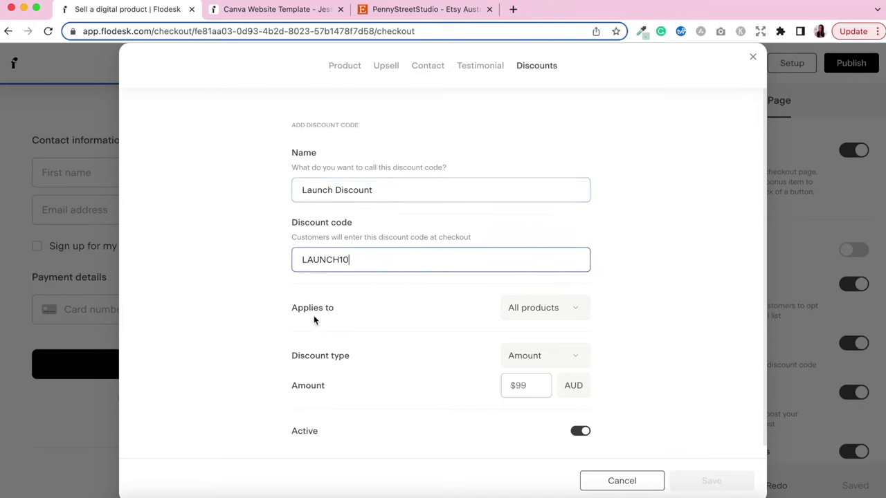
Keep the discount applied to all products, set it to 10 percent, save it and close the checkout settings
click(530, 311)
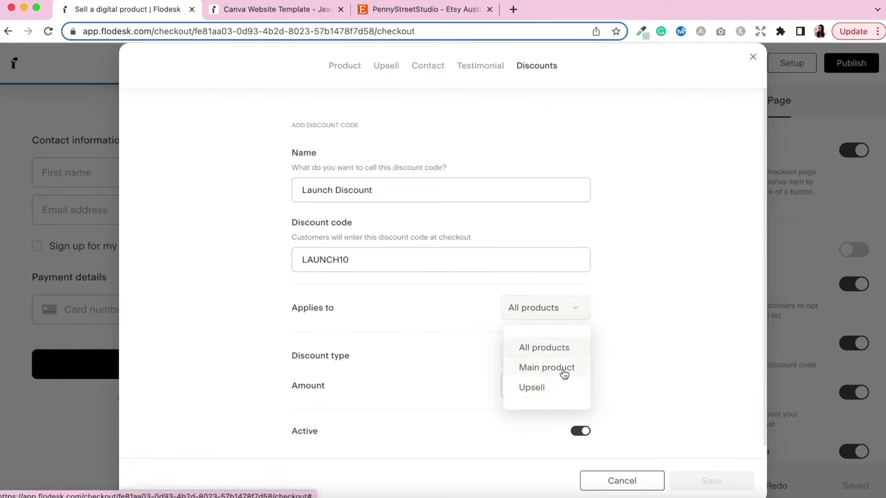
click(435, 322)
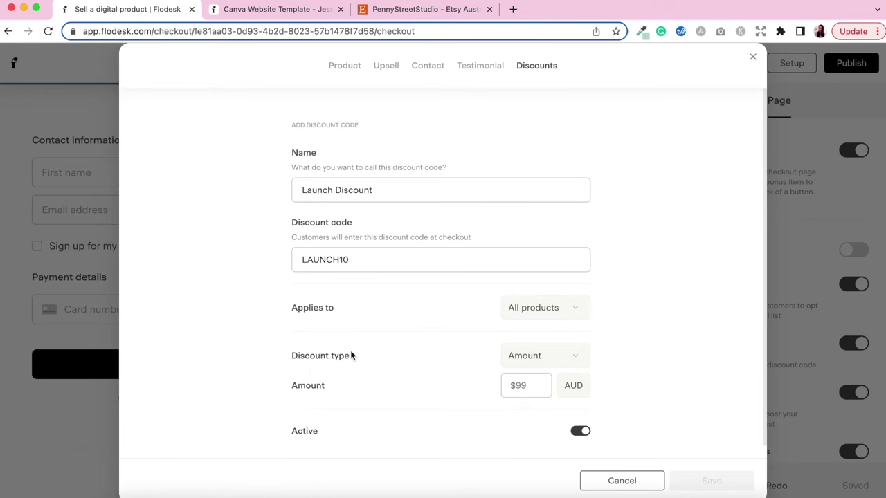
click(553, 363)
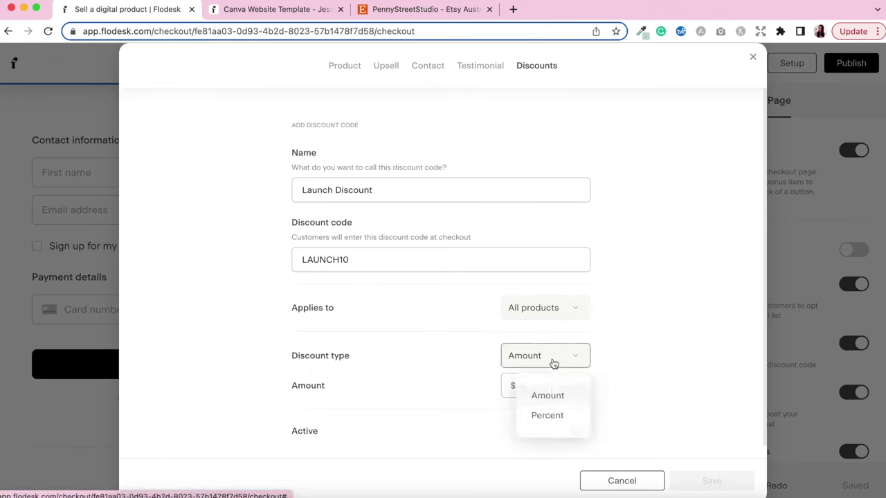
click(543, 418)
click(520, 385)
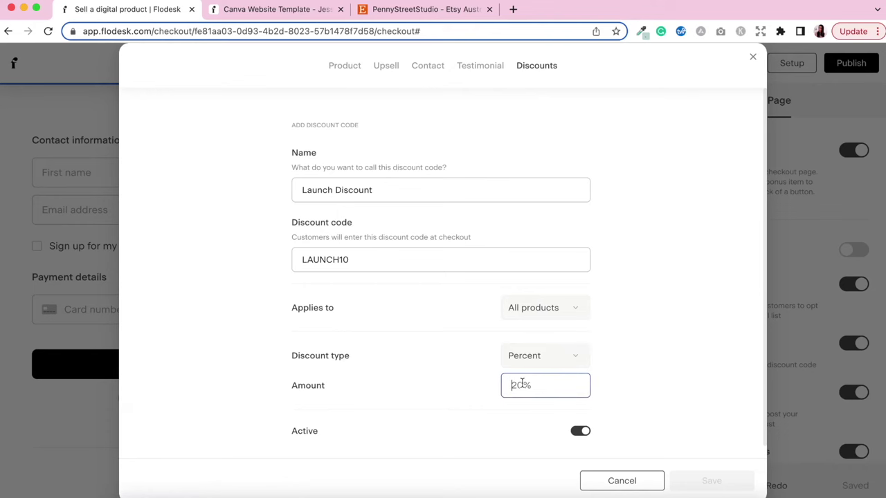
text(10)
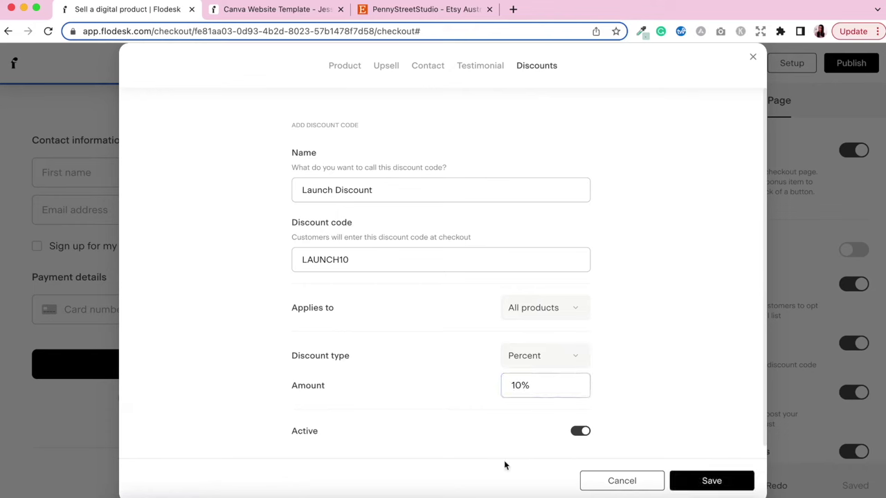
click(711, 488)
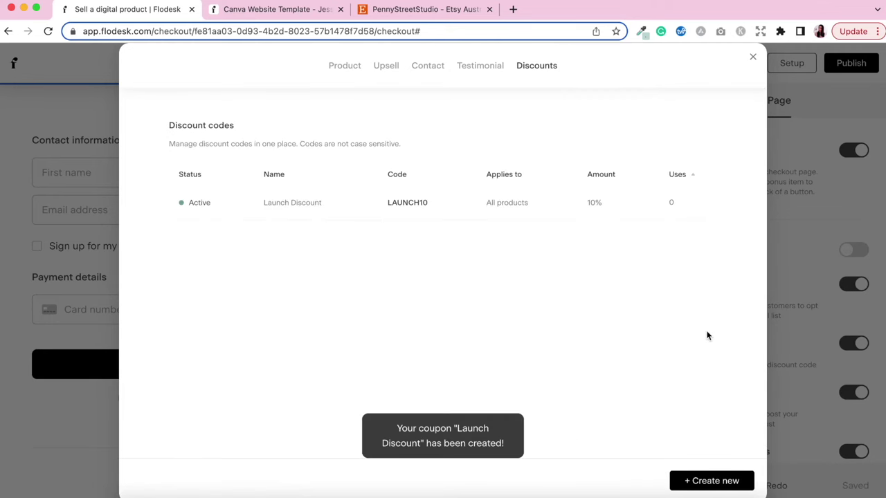
click(753, 58)
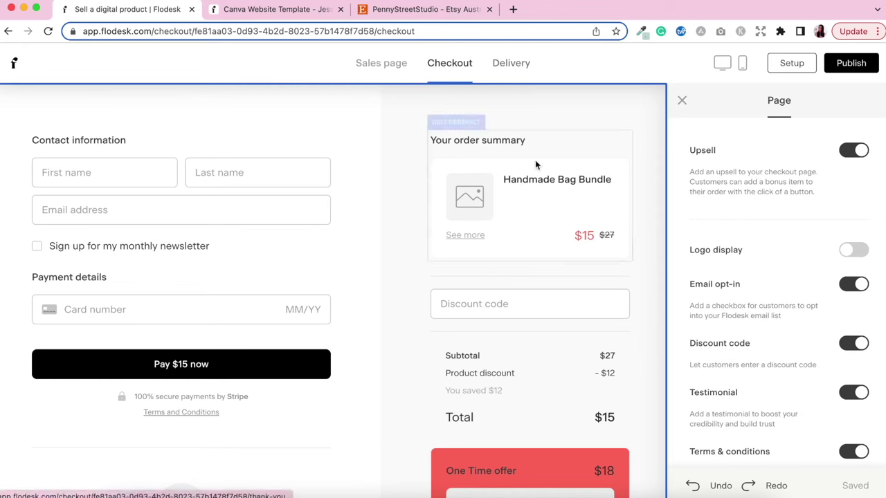
Go to the Delivery page, dismiss its welcome message and turn off the logo
click(513, 66)
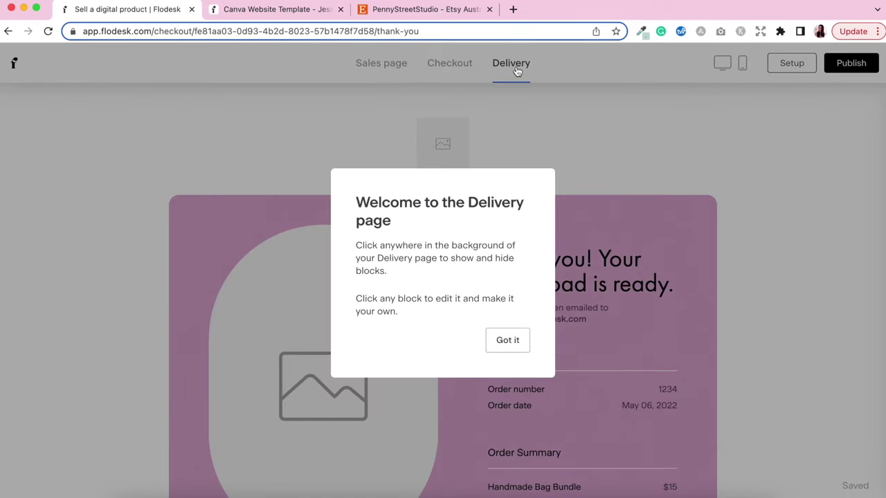
click(510, 339)
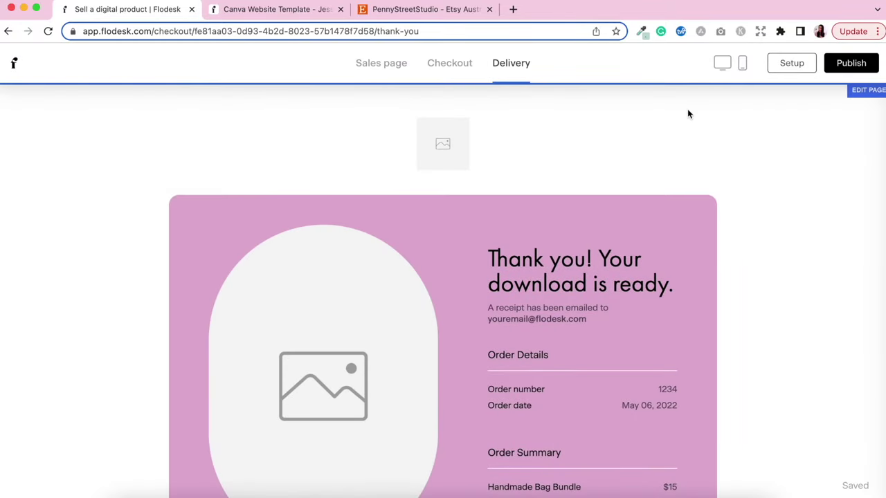
click(761, 90)
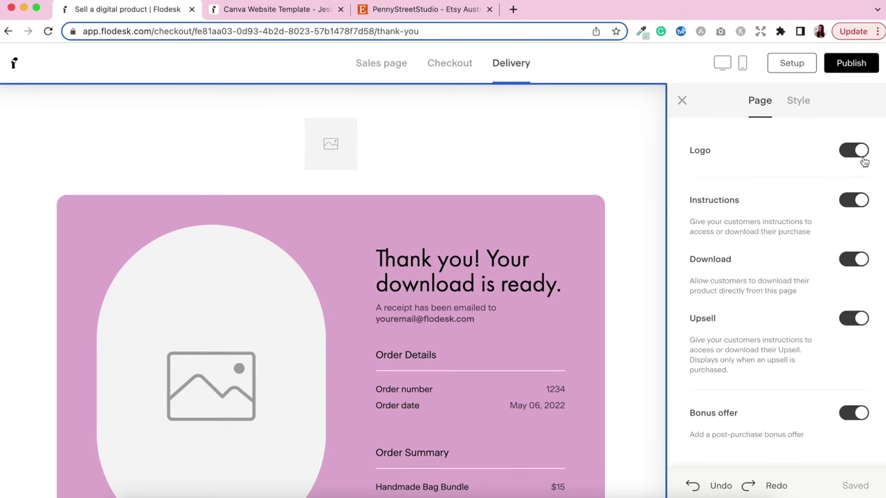
click(863, 160)
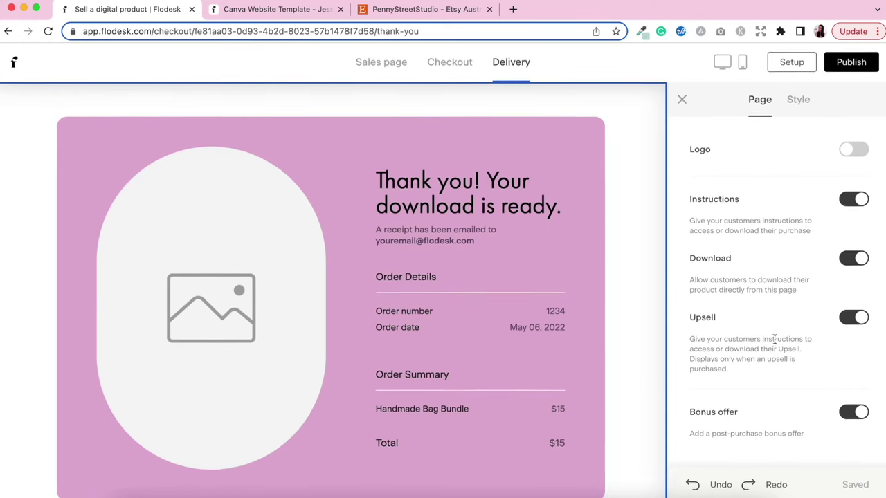
Hide the image in the thank-you receipt block, and switch its Flip and Order details options back and forth to try them
click(562, 141)
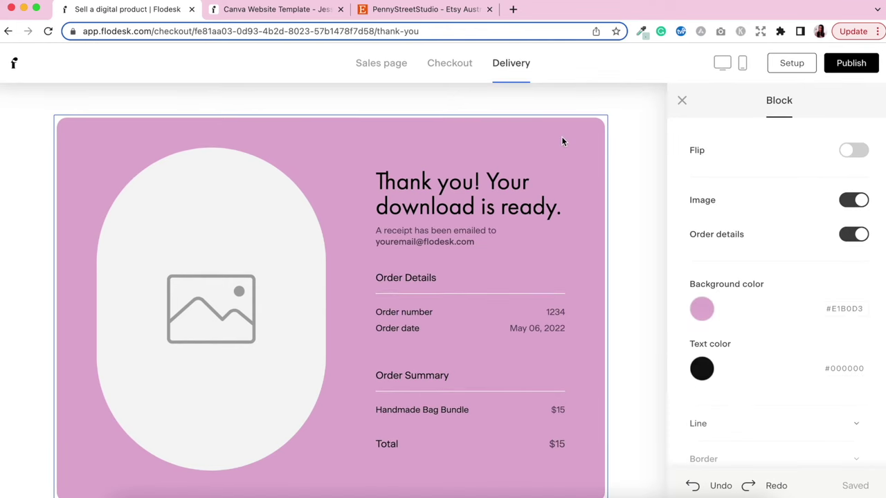
click(845, 158)
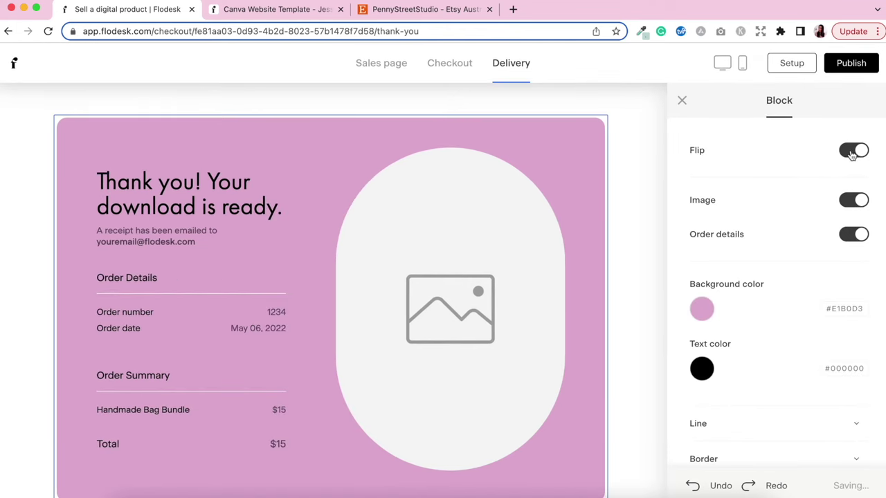
click(848, 154)
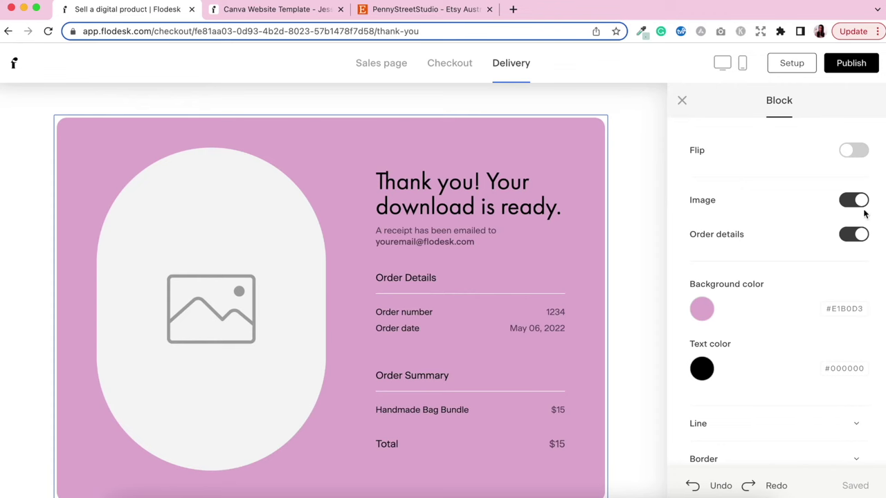
click(861, 202)
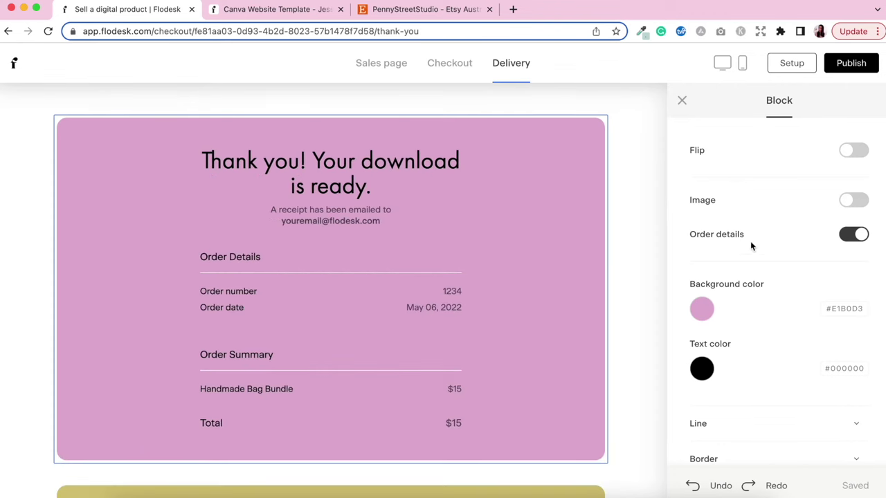
click(862, 235)
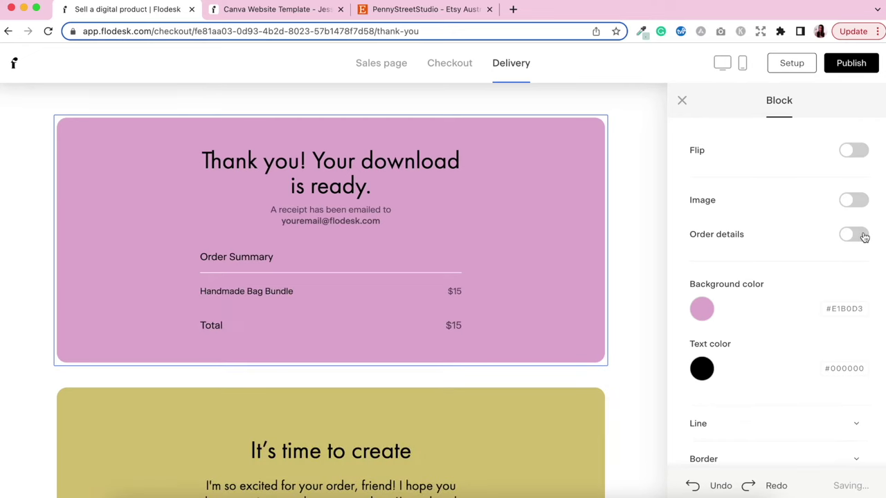
click(862, 235)
Set the receipt block's background color to light green, #D0F4DE
scroll(699, 263, down, 1)
click(706, 283)
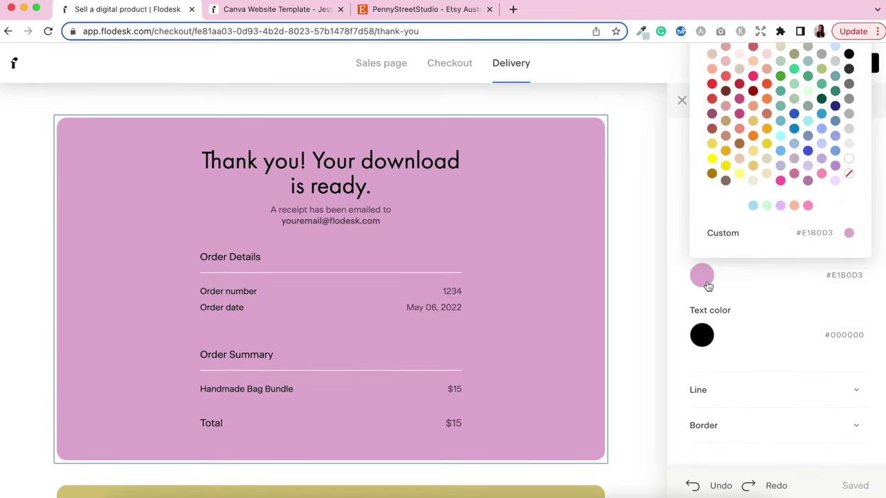
click(794, 206)
click(764, 208)
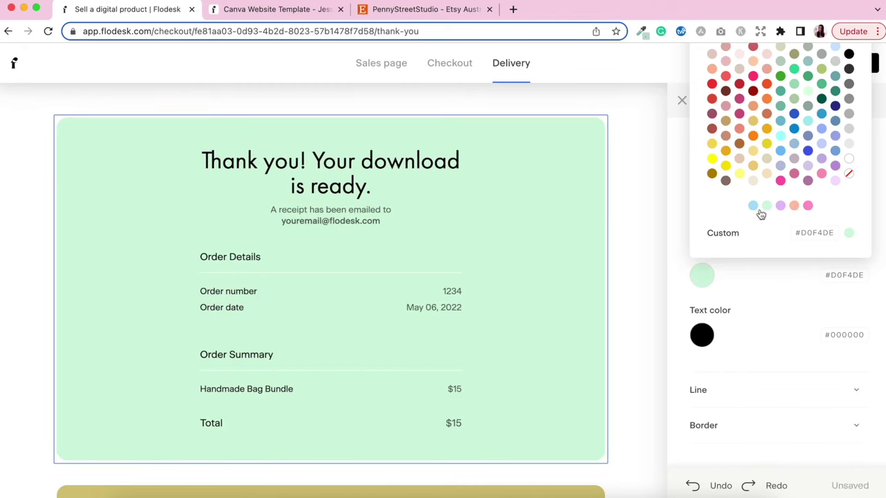
click(734, 288)
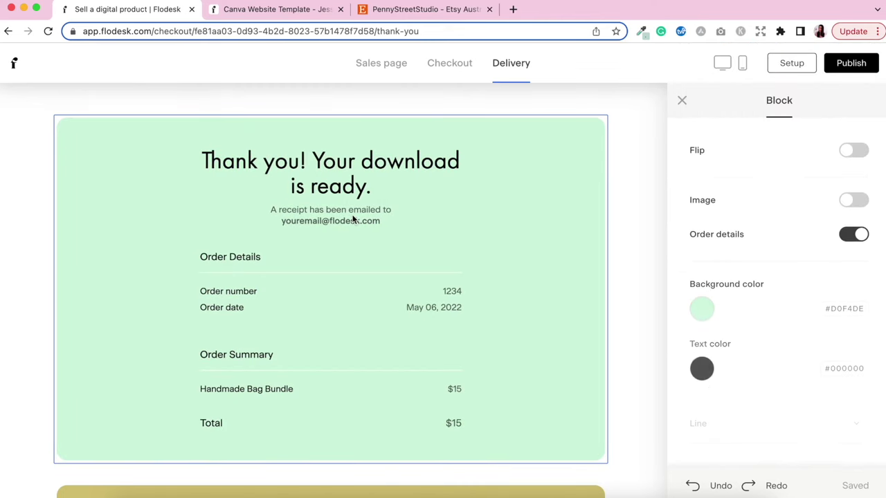
Try Franklin Gothic on the "Thank you! Your download is ready." heading, and set its font to Oswald
click(391, 163)
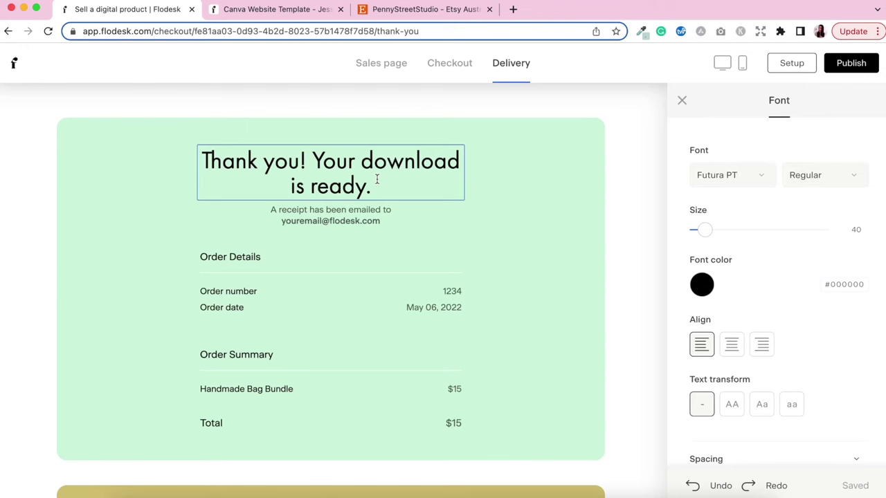
click(730, 175)
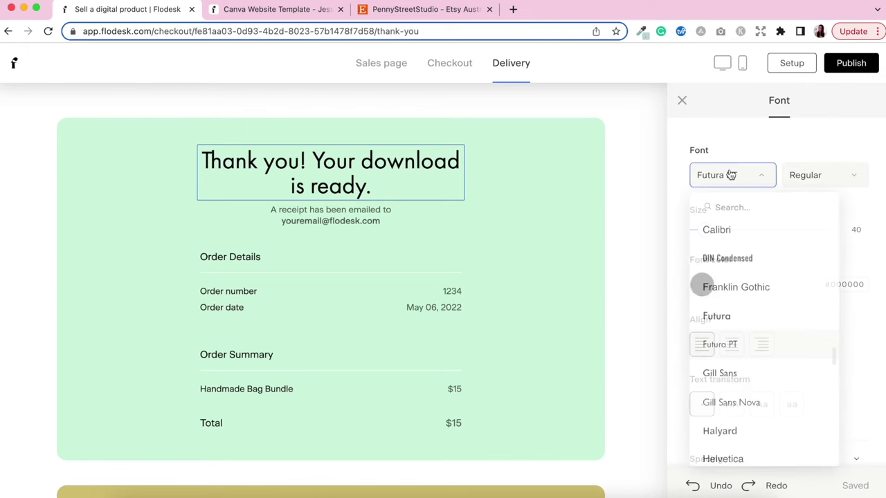
click(735, 287)
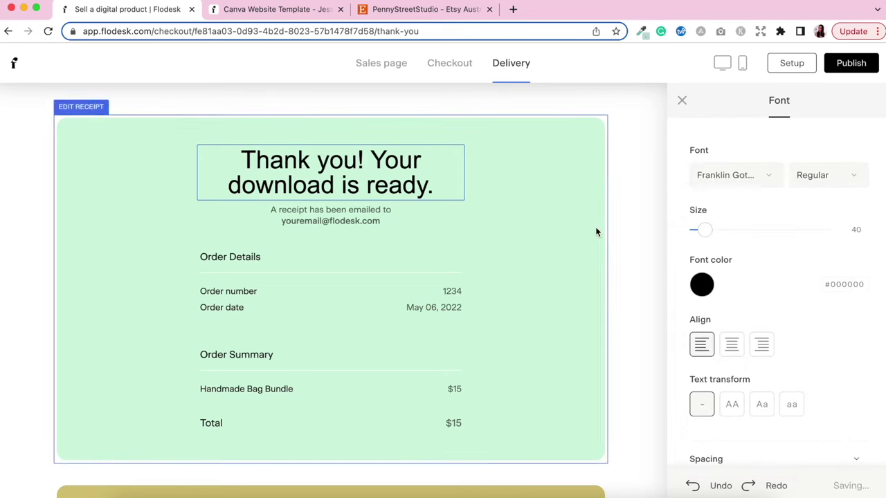
click(722, 174)
scroll(767, 324, down, 5)
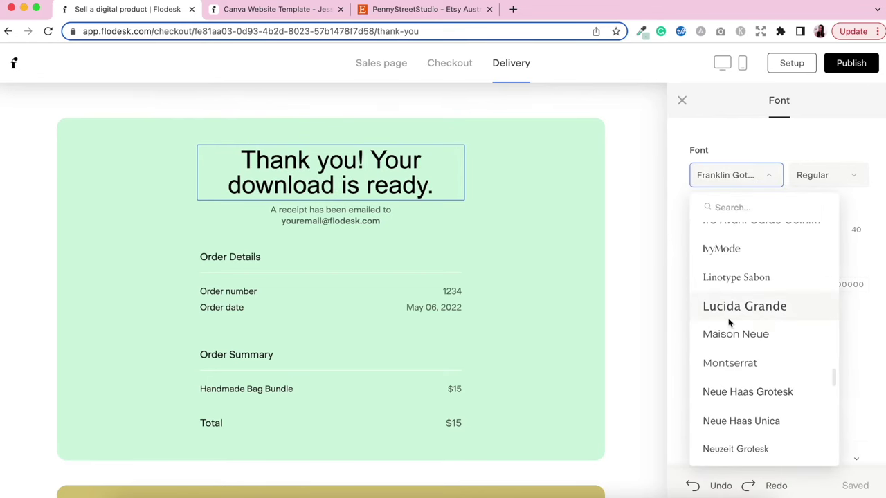
scroll(780, 334, down, 8)
click(736, 273)
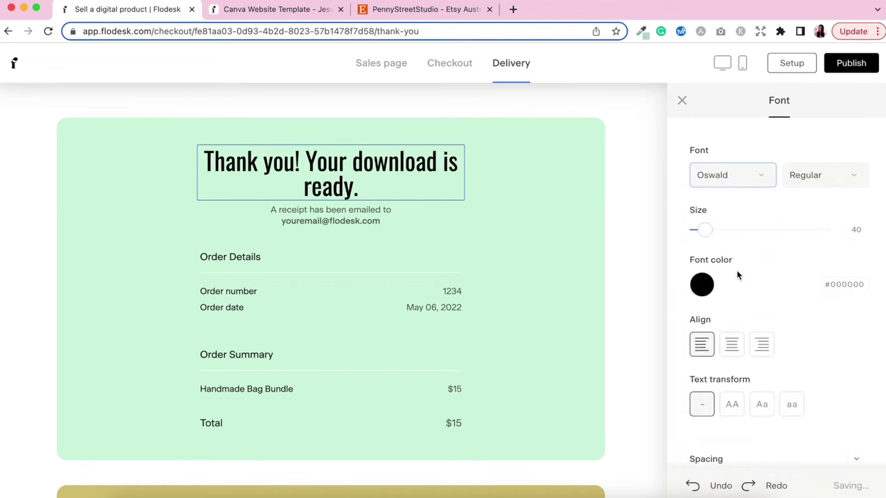
click(575, 279)
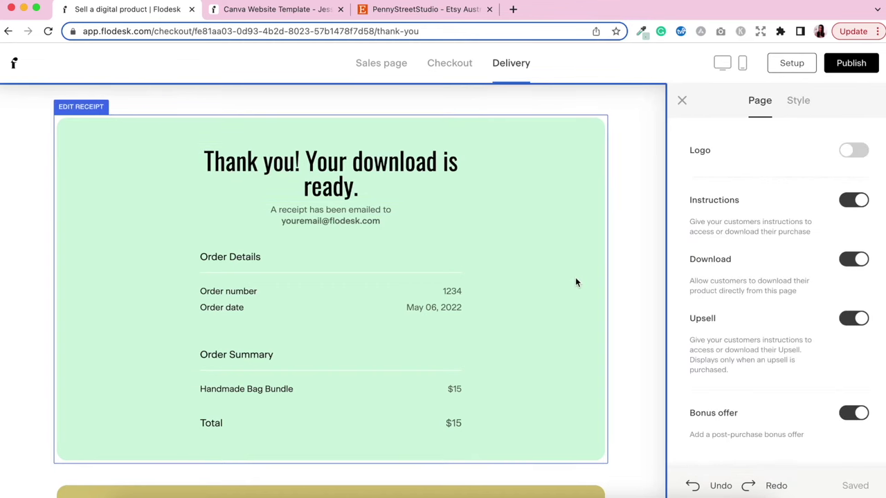
Switch the delivery page's Instructions block off and back on to try it
scroll(561, 328, down, 5)
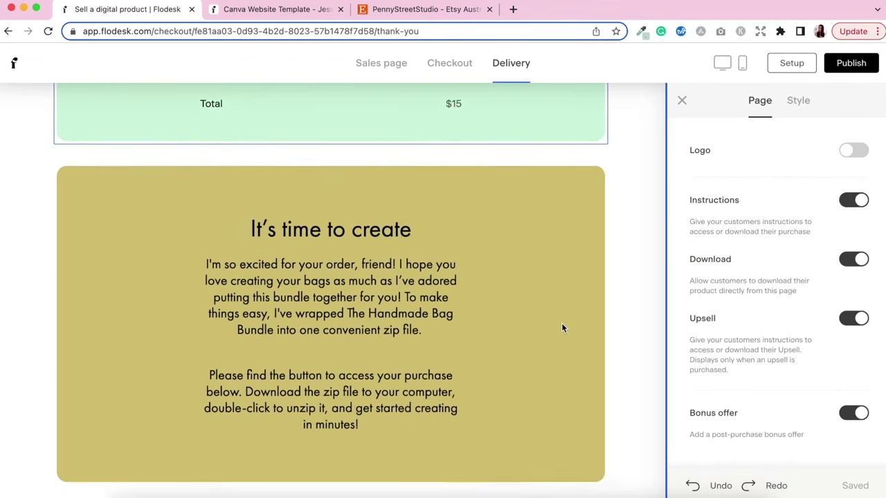
scroll(546, 284, down, 1)
click(532, 294)
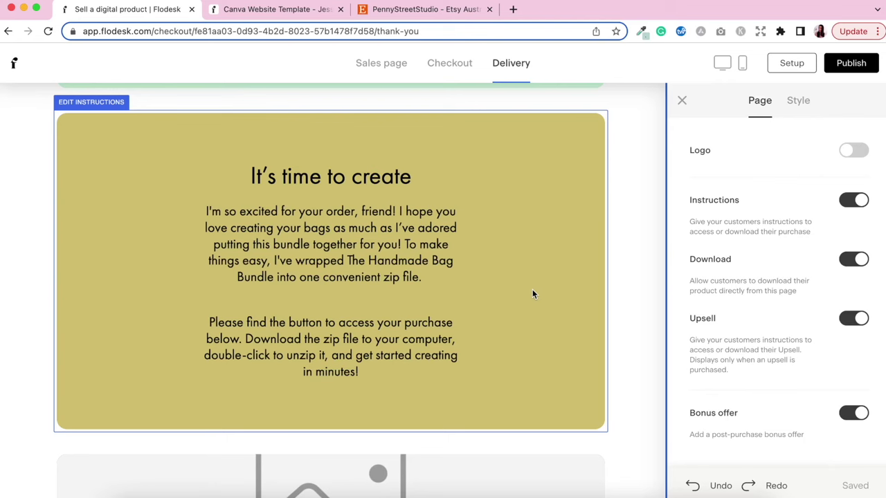
click(863, 202)
click(847, 202)
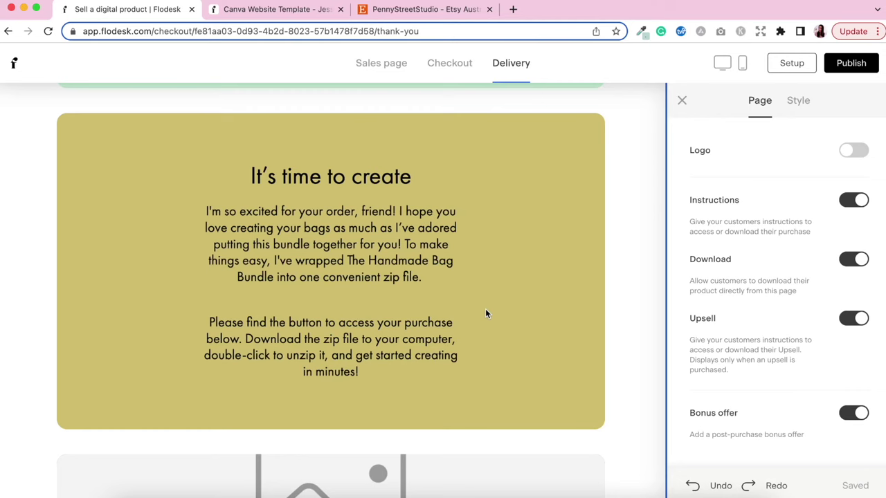
Review the bundle download and clutch pattern blocks, and switch the Upsell block off and back on to try it
scroll(520, 329, down, 5)
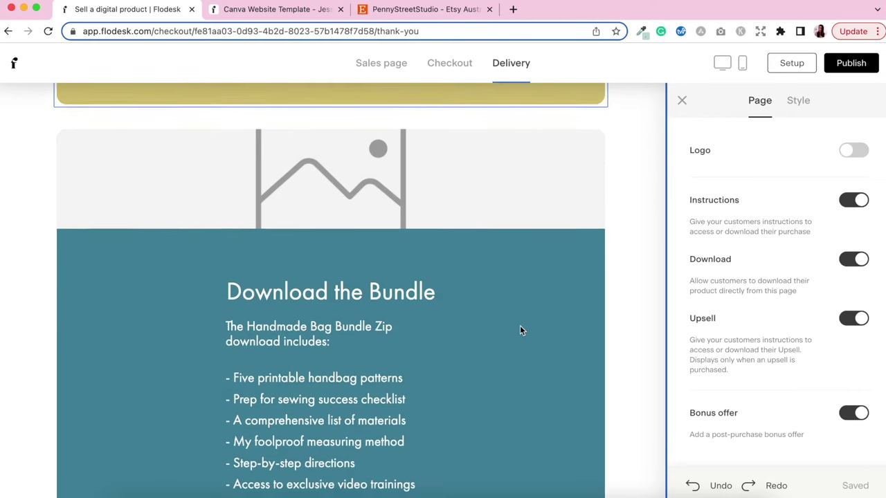
scroll(520, 330, down, 2)
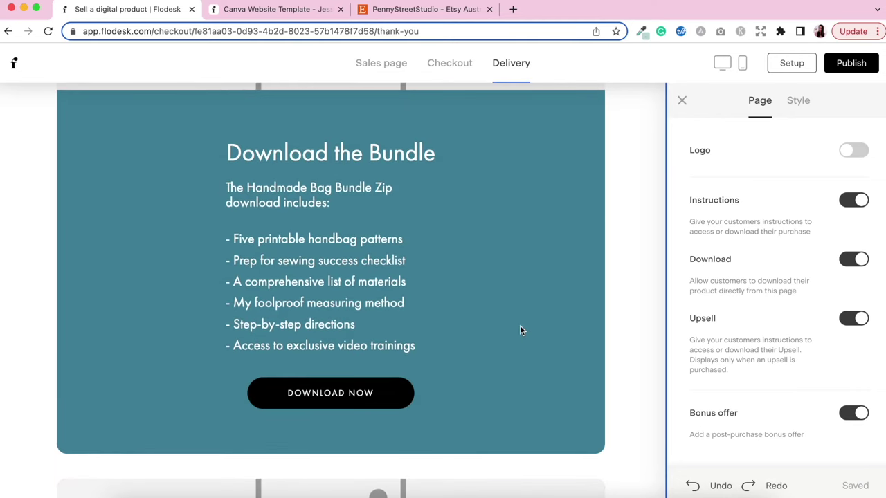
scroll(538, 250, down, 3)
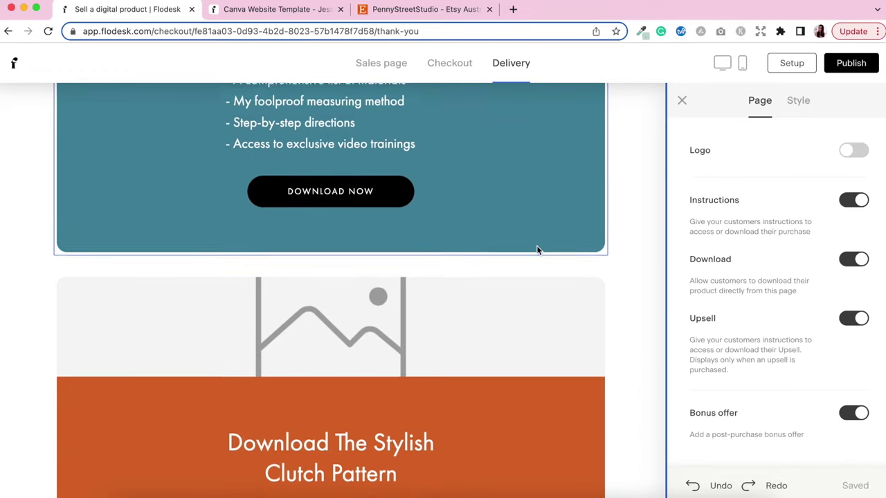
scroll(551, 175, up, 3)
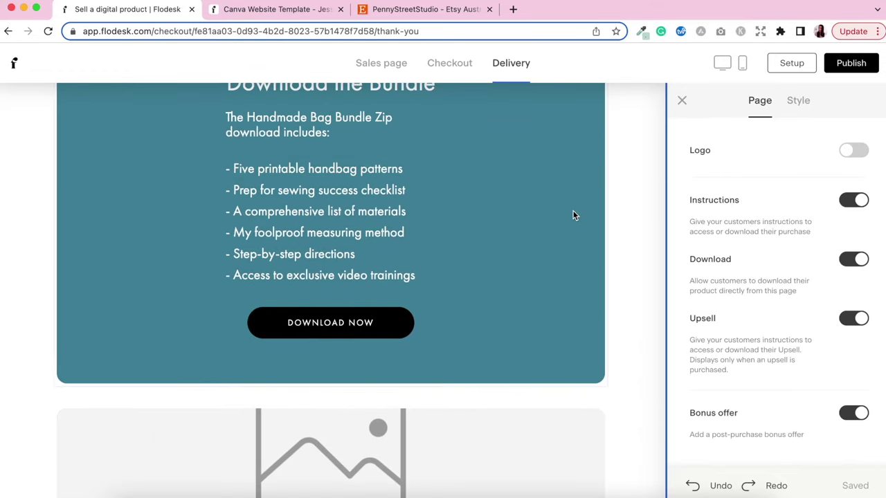
scroll(573, 215, down, 5)
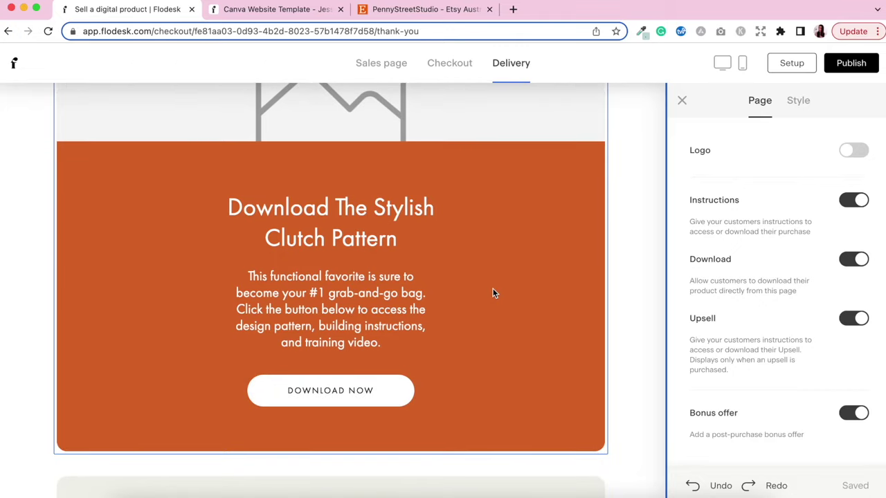
click(862, 320)
click(863, 321)
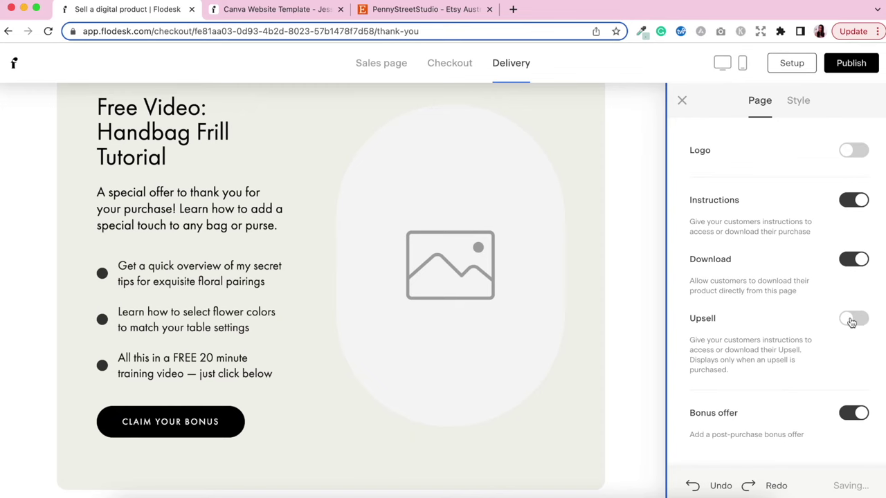
Examine the Free Video bonus offer block and look back through the delivery page's download blocks
scroll(571, 302, down, 5)
scroll(571, 308, down, 1)
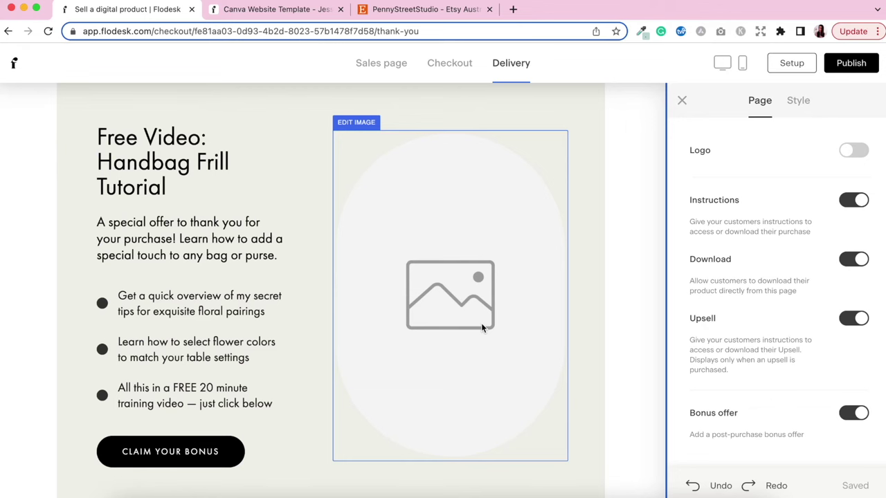
scroll(499, 322, up, 10)
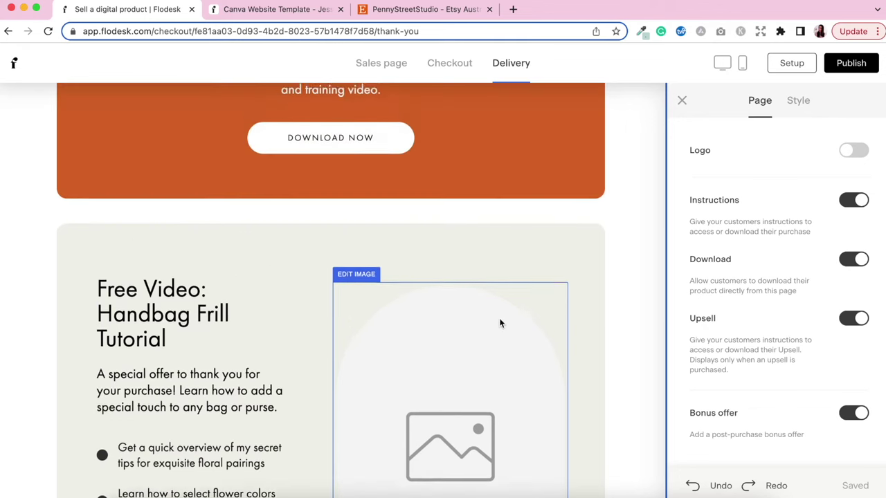
scroll(499, 322, up, 5)
scroll(499, 322, down, 5)
scroll(499, 323, up, 4)
scroll(499, 322, down, 4)
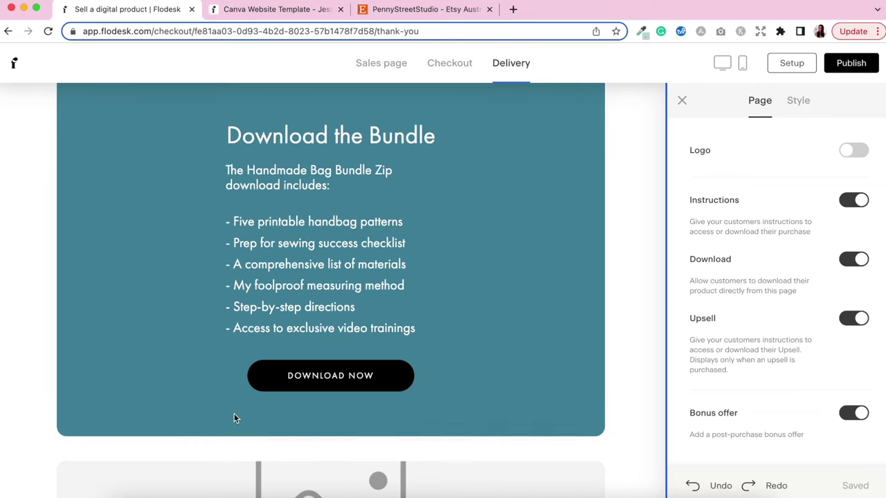
Open the file download link setting of the DOWNLOAD NOW button under "Download the Bundle" and read its hosting recommendation
click(293, 372)
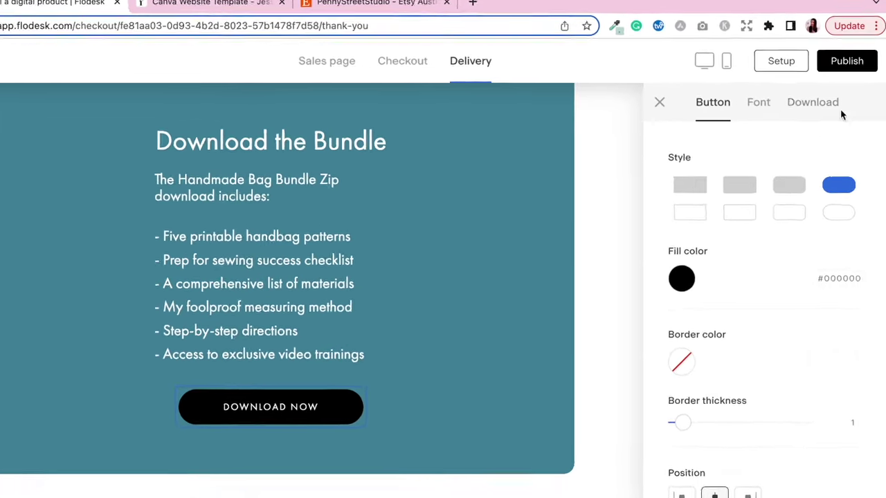
click(810, 106)
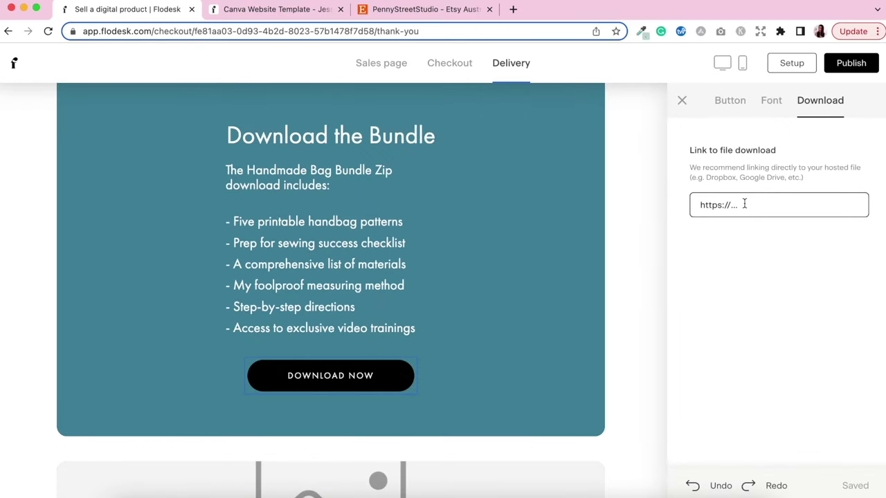
drag(689, 150, 782, 156)
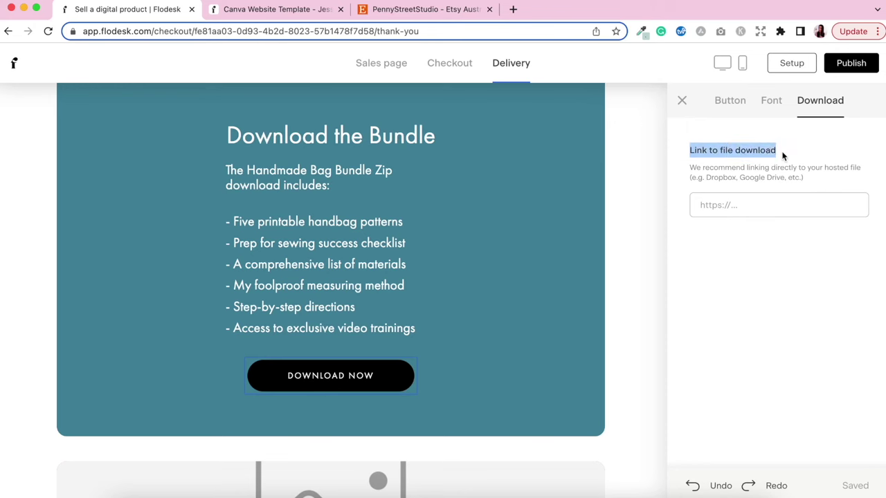
drag(690, 167, 865, 181)
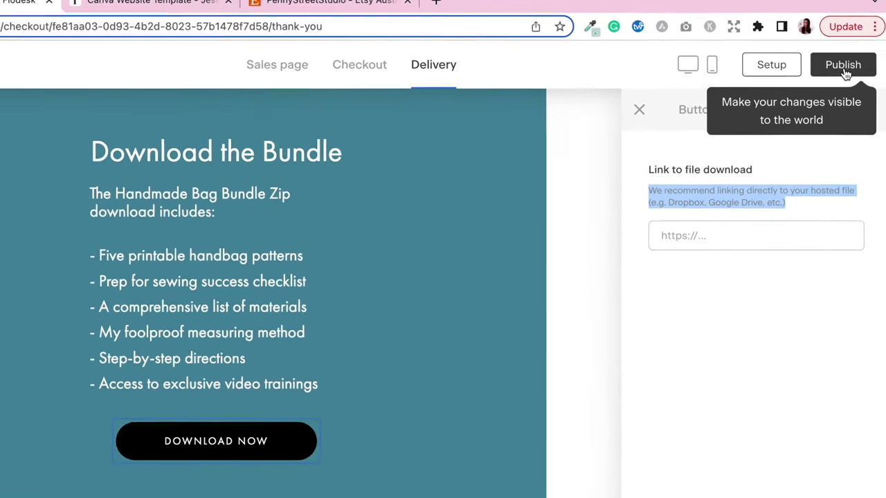
Publish the checkout, copy its share link and open the published page in a new browser tab
click(841, 69)
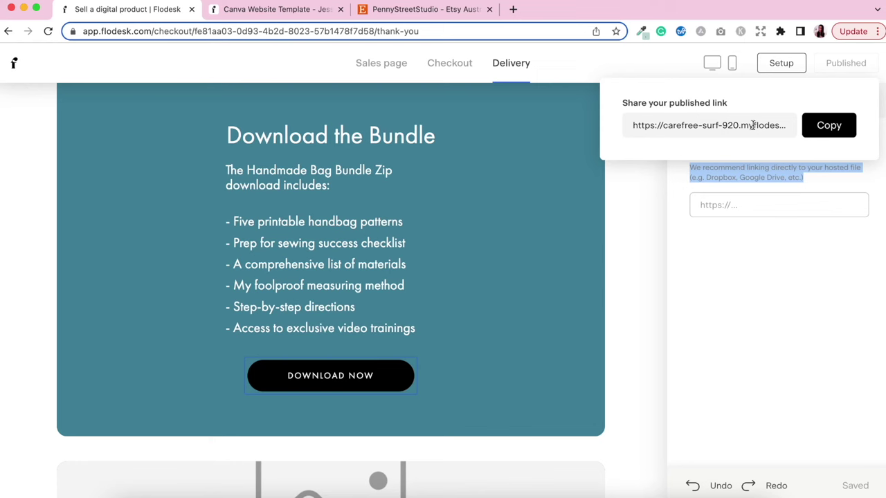
click(830, 127)
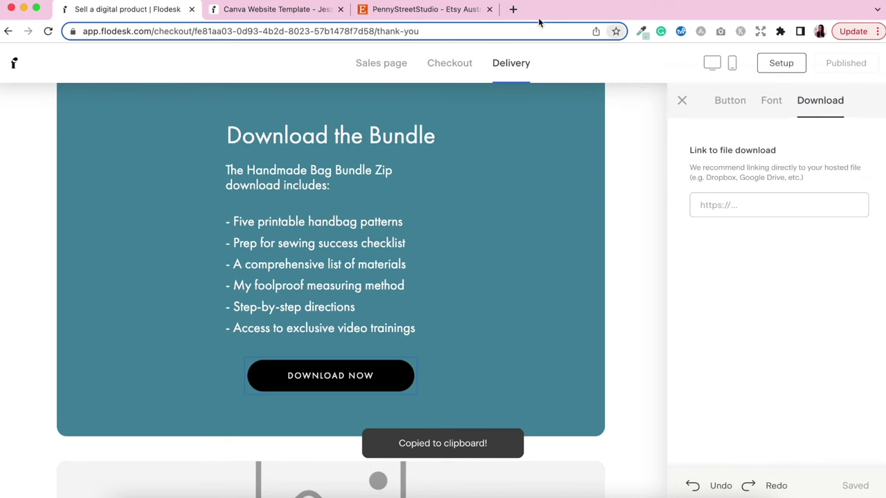
click(513, 9)
key(super+v)
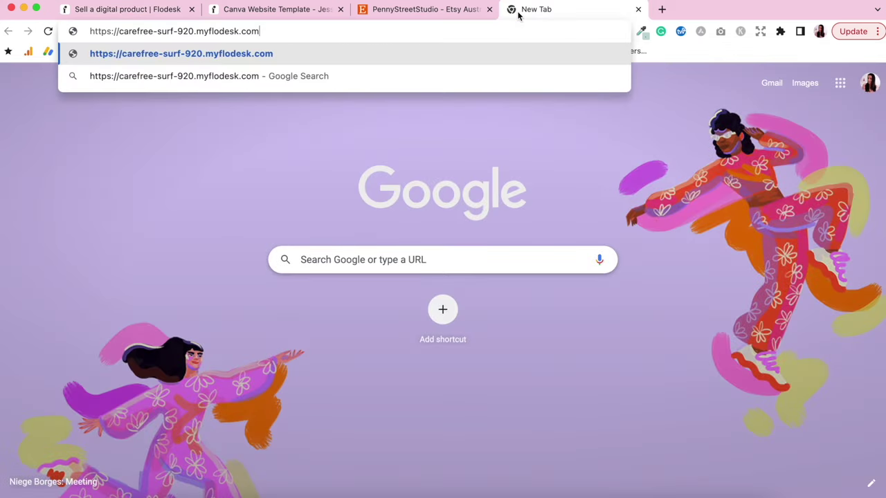
key(Return)
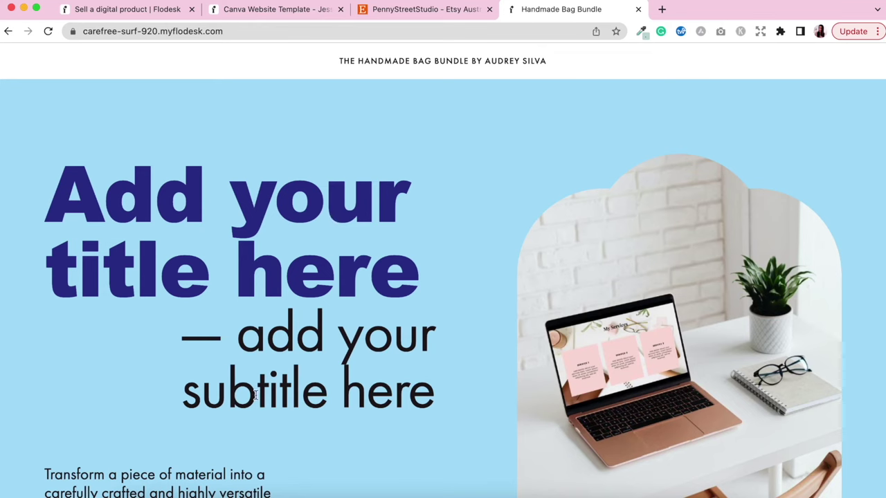
Review the published Handmade Bag Bundle sales page from its title through the testimonials, pricing, bundle contents, founder and "Get the designs" sections
scroll(571, 338, down, 10)
scroll(571, 337, down, 7)
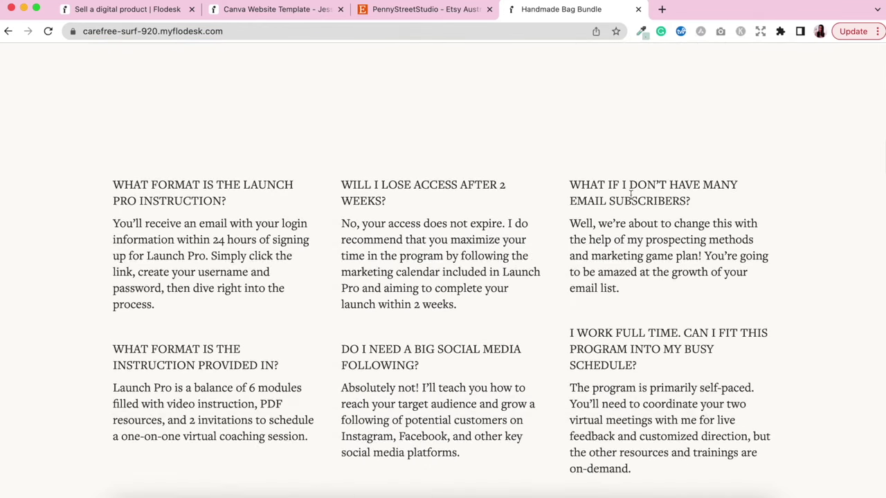
scroll(616, 287, down, 8)
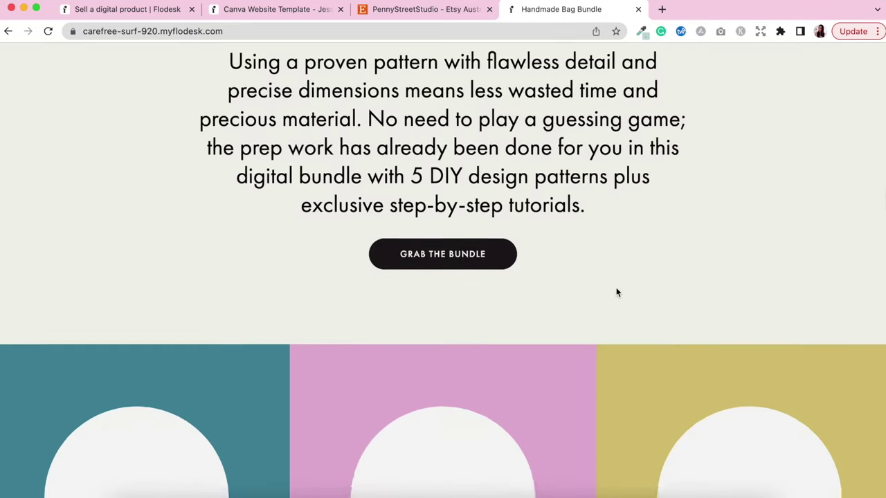
scroll(617, 291, down, 10)
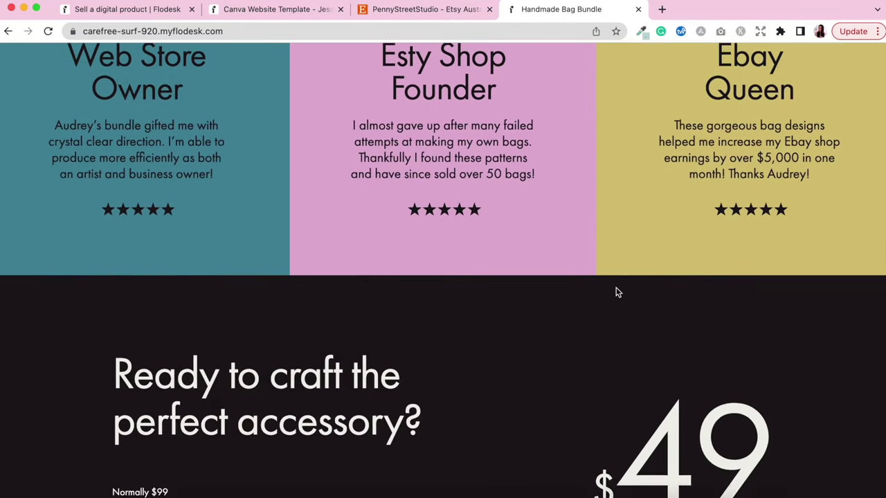
scroll(618, 292, down, 5)
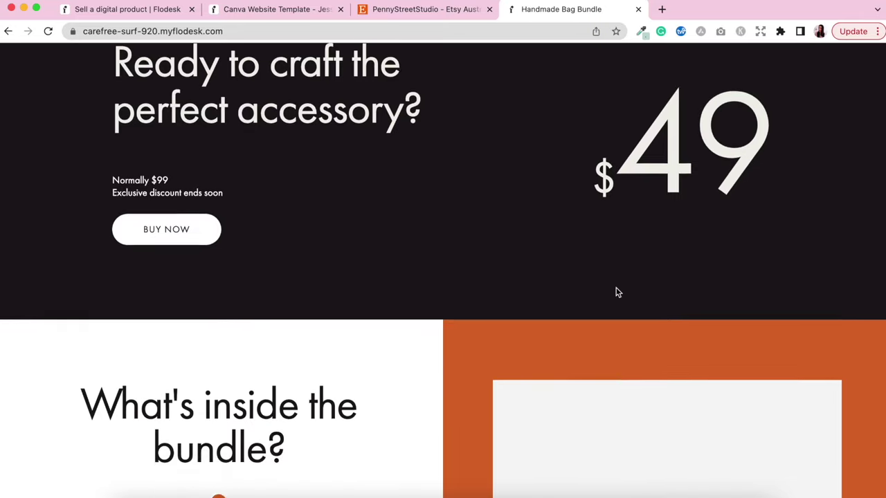
scroll(617, 292, down, 3)
scroll(617, 291, down, 2)
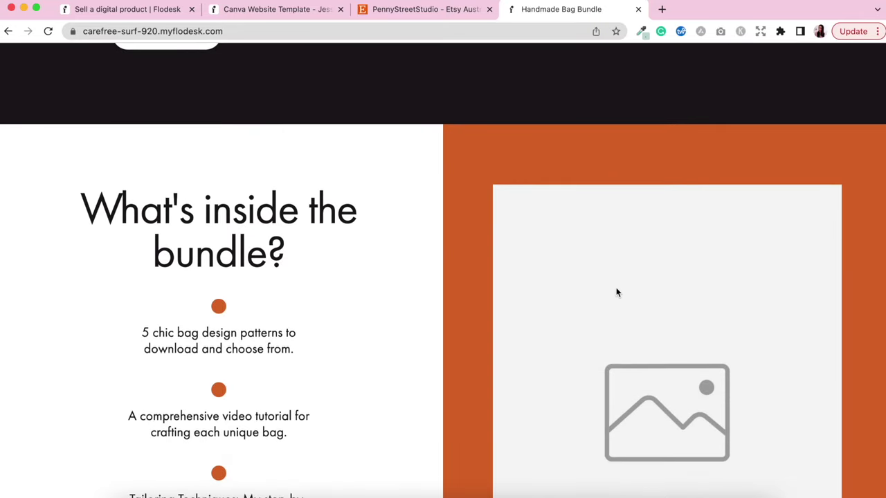
scroll(617, 292, down, 5)
scroll(617, 292, down, 3)
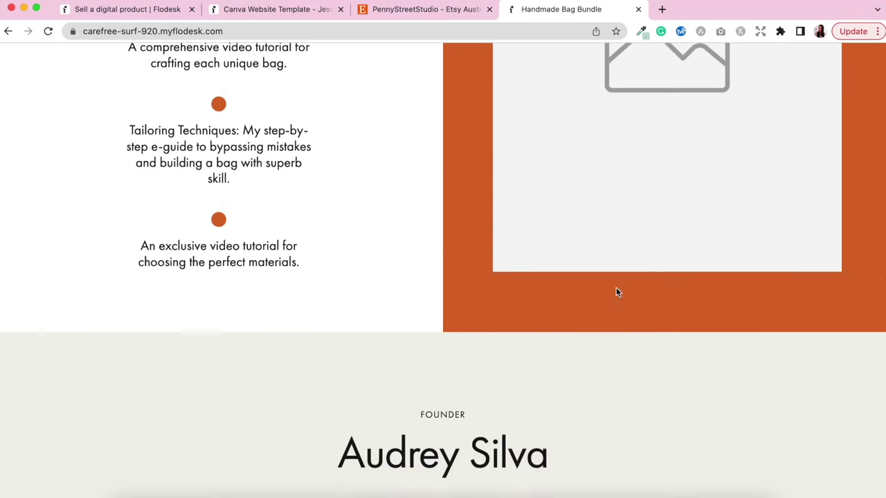
scroll(617, 292, down, 3)
scroll(617, 292, down, 6)
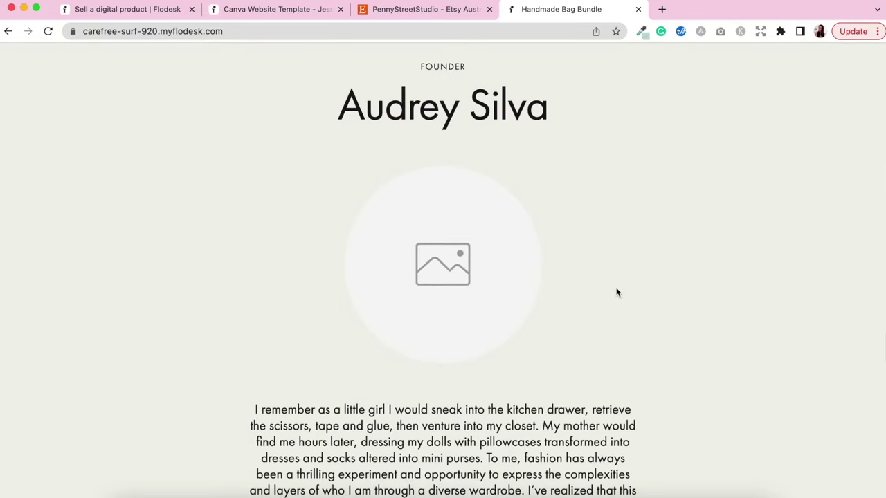
scroll(616, 288, down, 4)
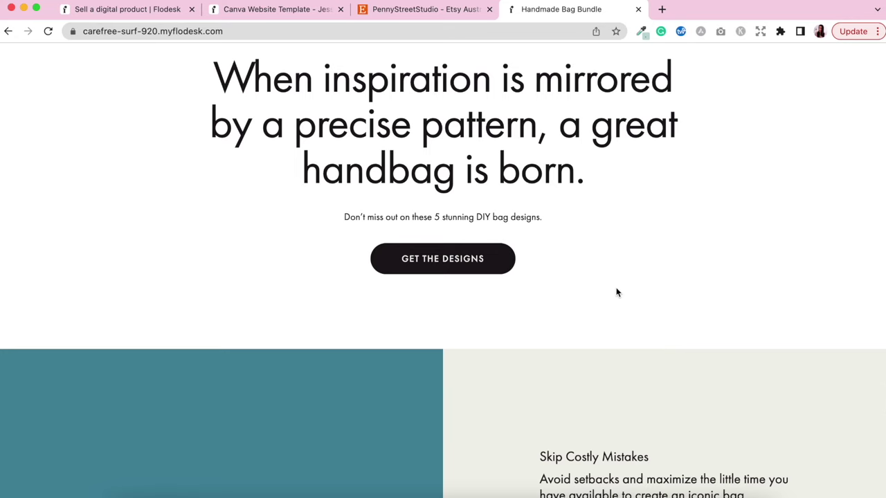
scroll(617, 292, down, 3)
scroll(616, 292, up, 4)
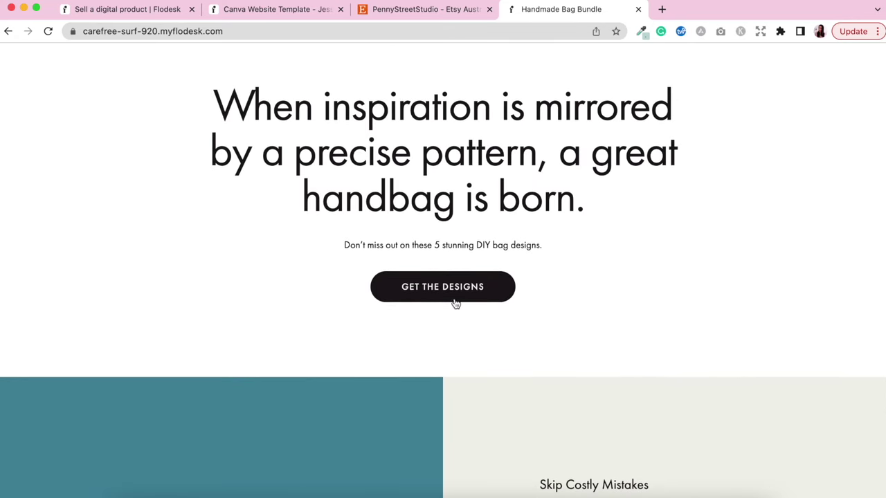
Proceed from GET THE DESIGNS to the live checkout and test adding the $18 Stylish Clutch Design offer to the order
click(466, 292)
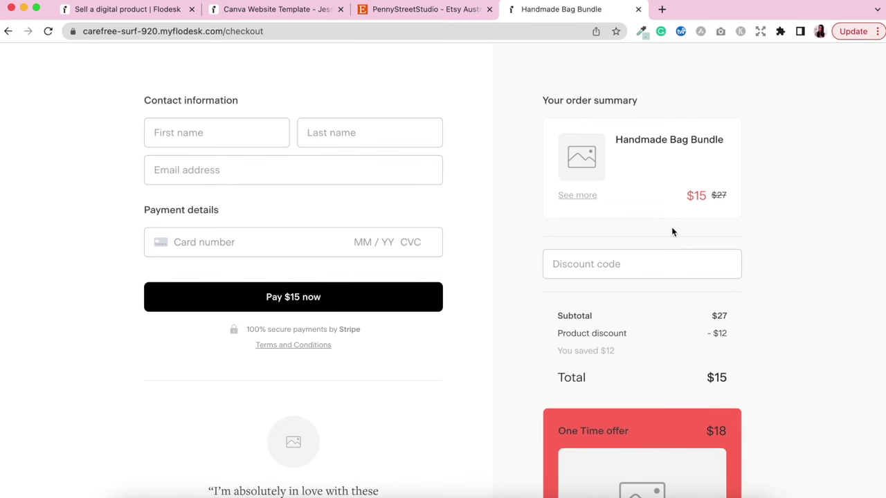
scroll(667, 303, down, 3)
scroll(631, 177, down, 1)
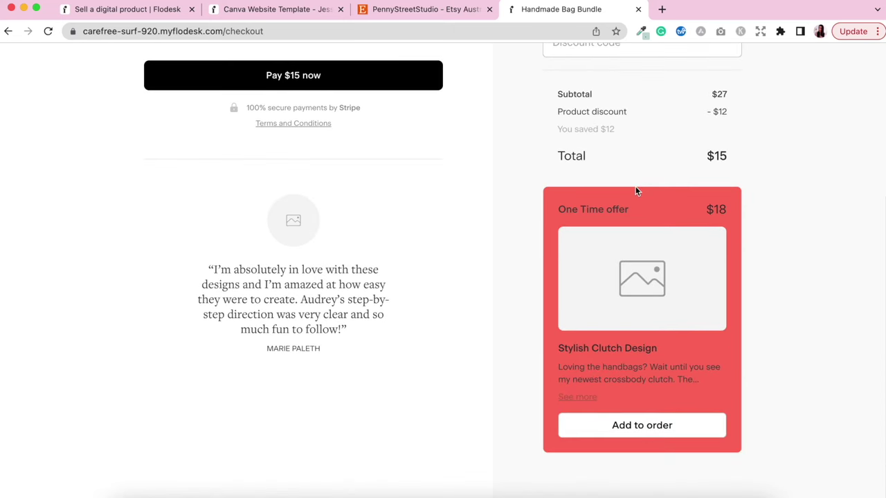
click(652, 428)
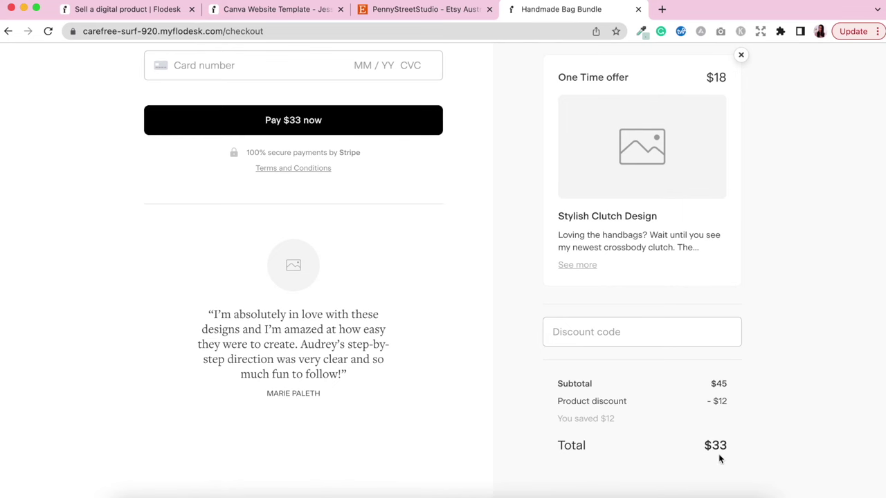
scroll(311, 141, up, 2)
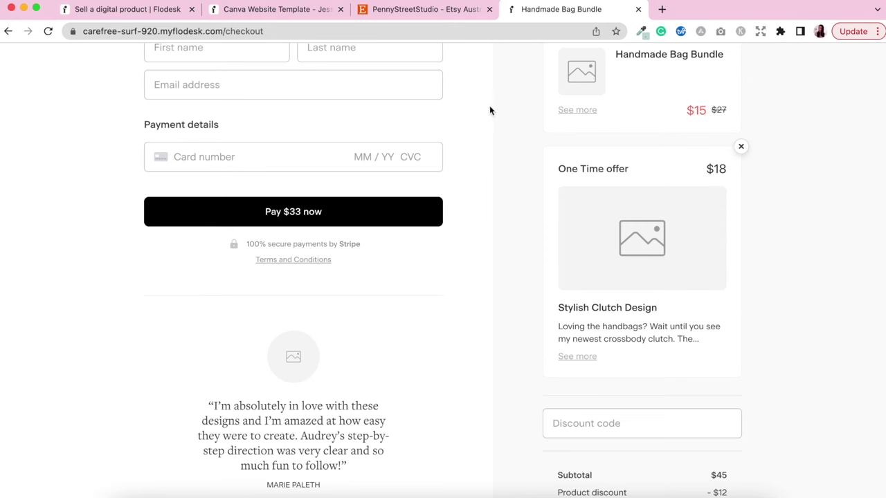
Close the published checkout page and switch to the PennyStreetStudio shop on Etsy
click(638, 10)
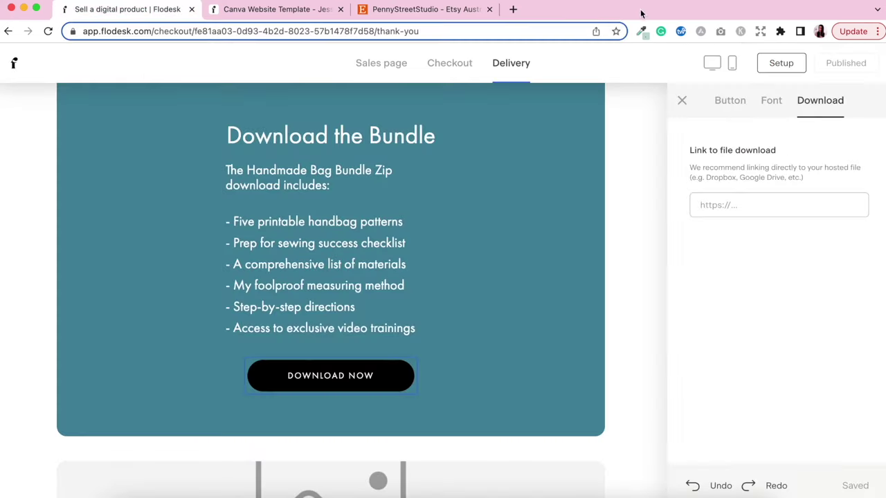
click(419, 9)
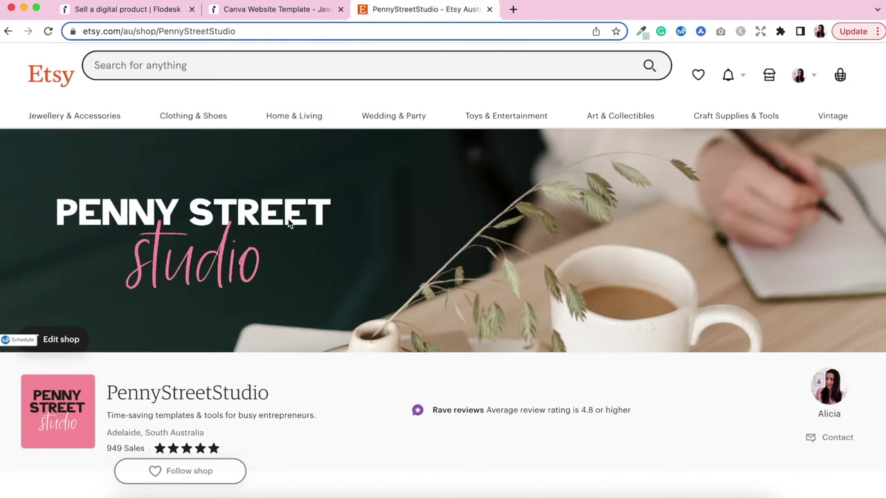
Open the Canva Website Template listing for service-based business owners from the shop's All Items and expand its full description
scroll(303, 339, down, 10)
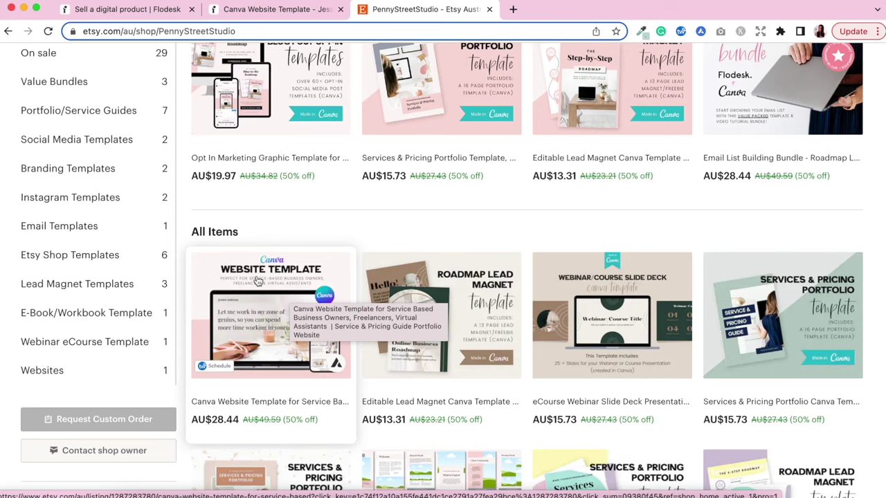
click(212, 302)
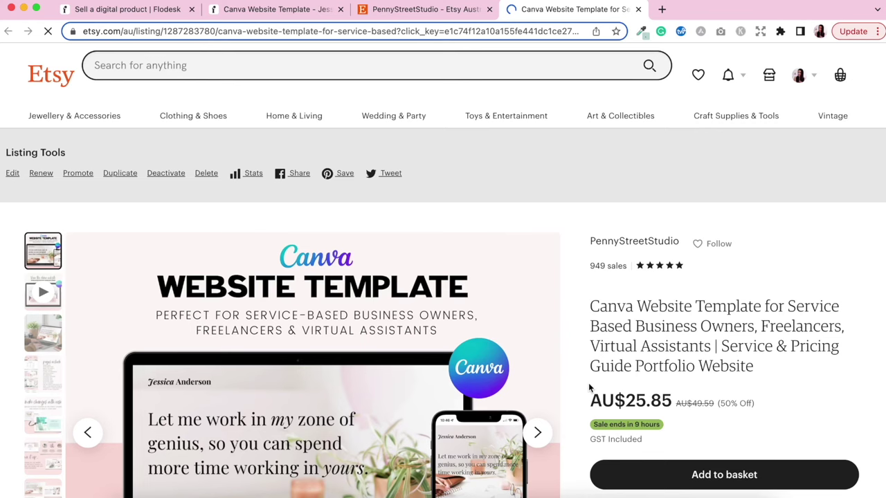
scroll(723, 344, down, 4)
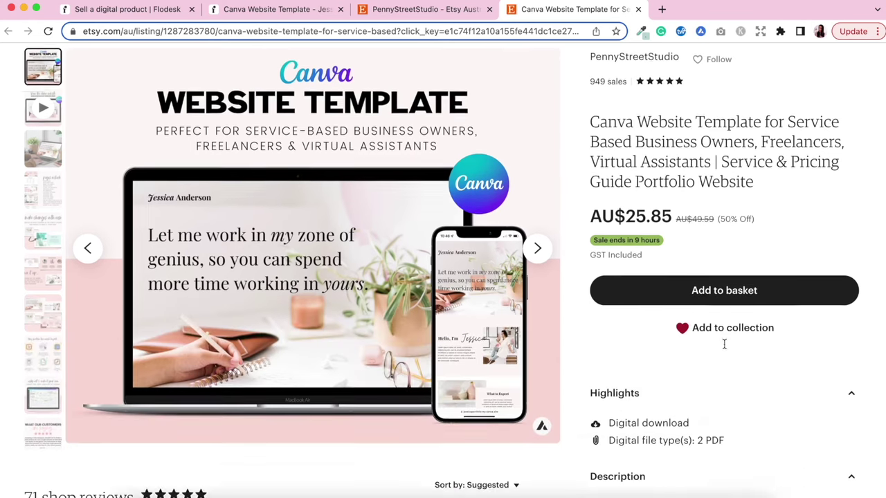
scroll(689, 356, down, 2)
scroll(688, 356, down, 3)
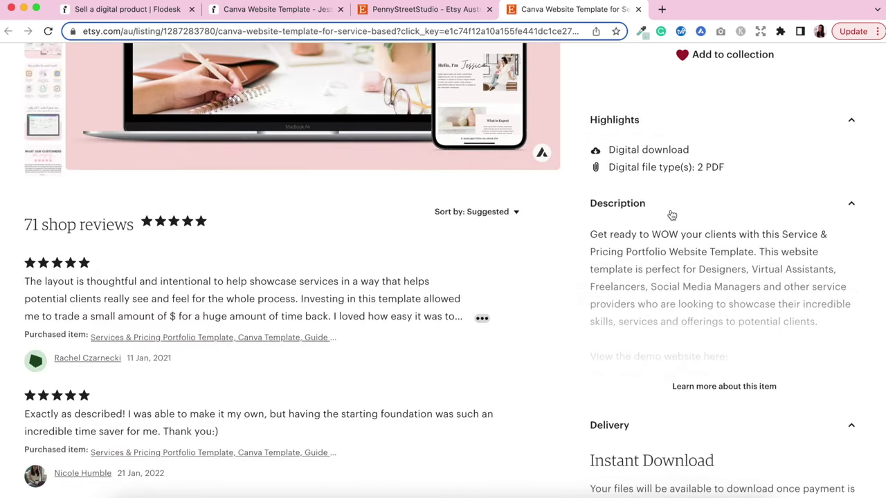
click(702, 386)
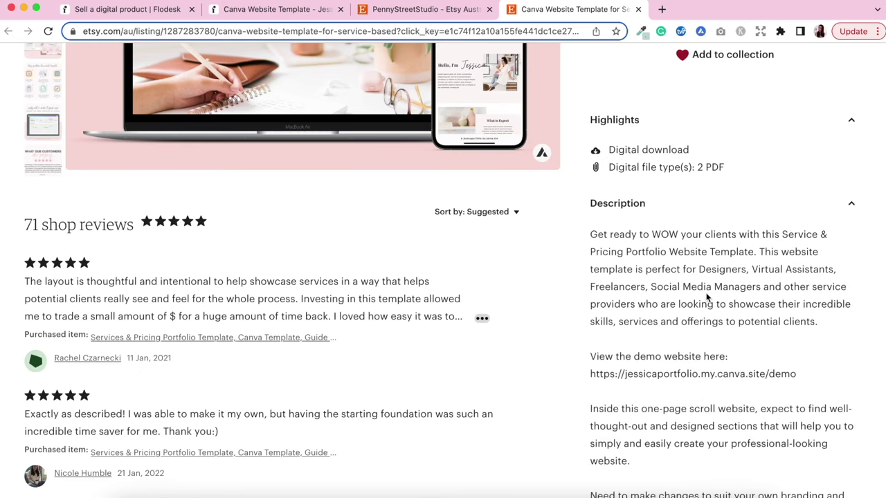
Review the listing's full description, including its template features, customer hub access and usage notes, and return to the product images and price
scroll(708, 297, down, 6)
scroll(707, 298, down, 10)
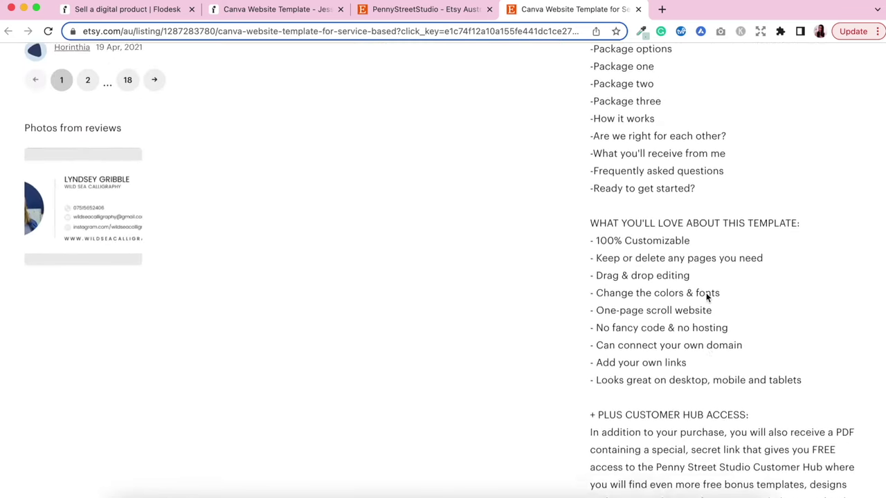
scroll(706, 293, down, 6)
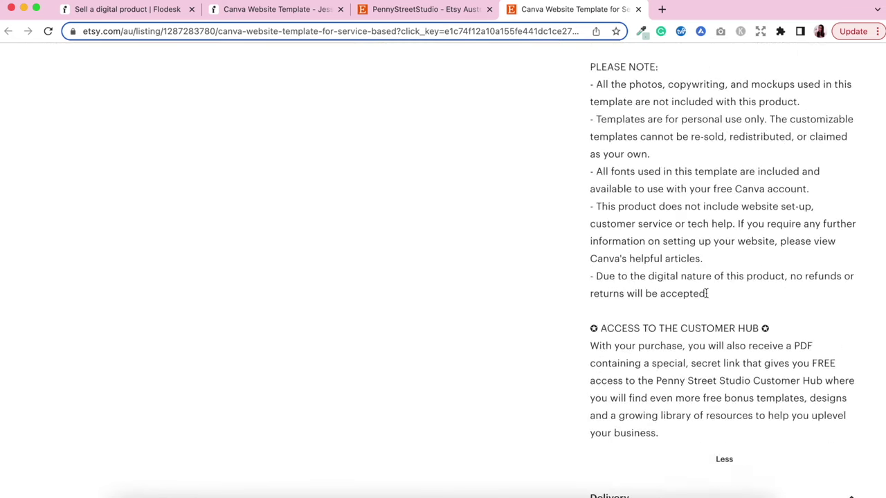
scroll(706, 293, up, 11)
scroll(771, 321, up, 12)
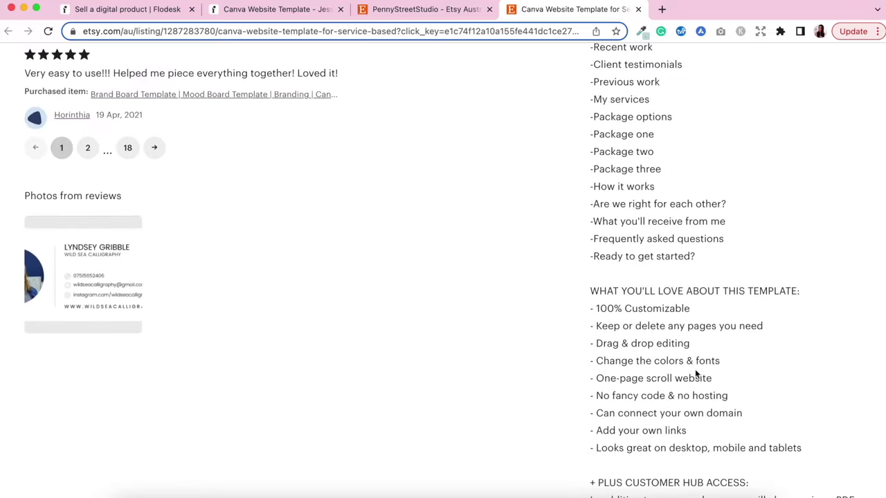
scroll(772, 320, up, 6)
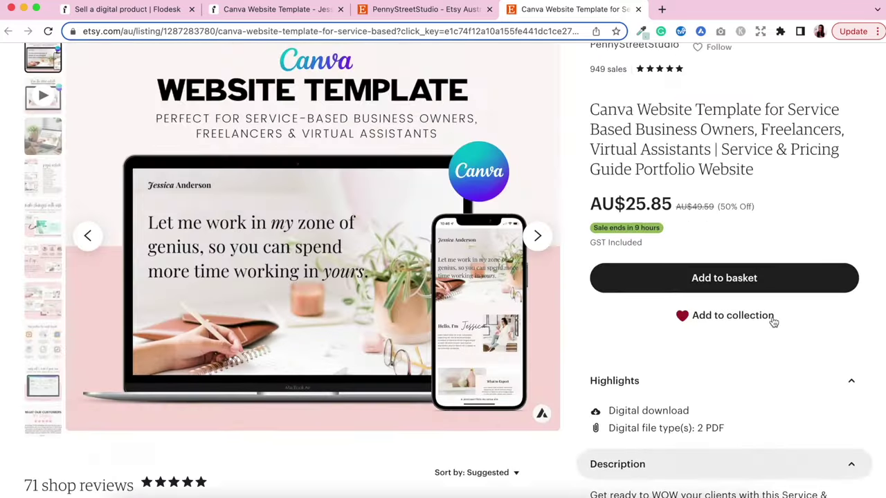
scroll(565, 282, down, 1)
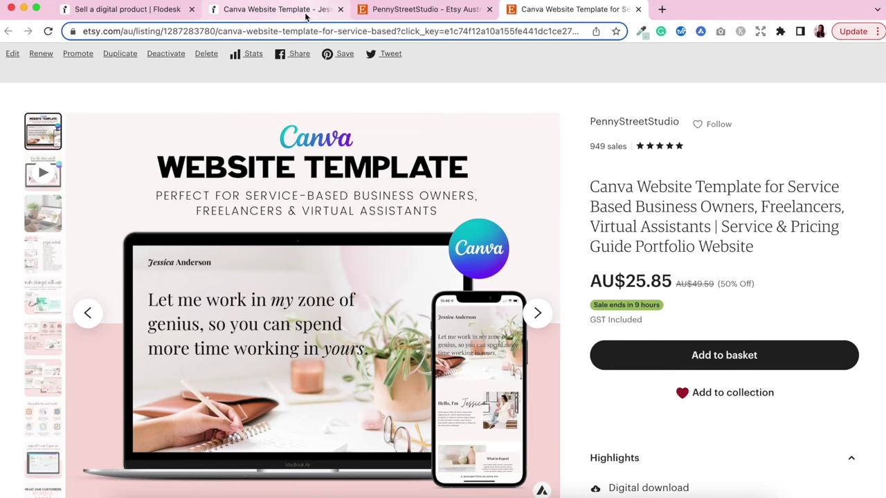
Switch to the Flodesk sales page for the Canva website template and examine its header, service-provider introduction, laptop mockup, "What's inside?" list and demo link section
click(270, 16)
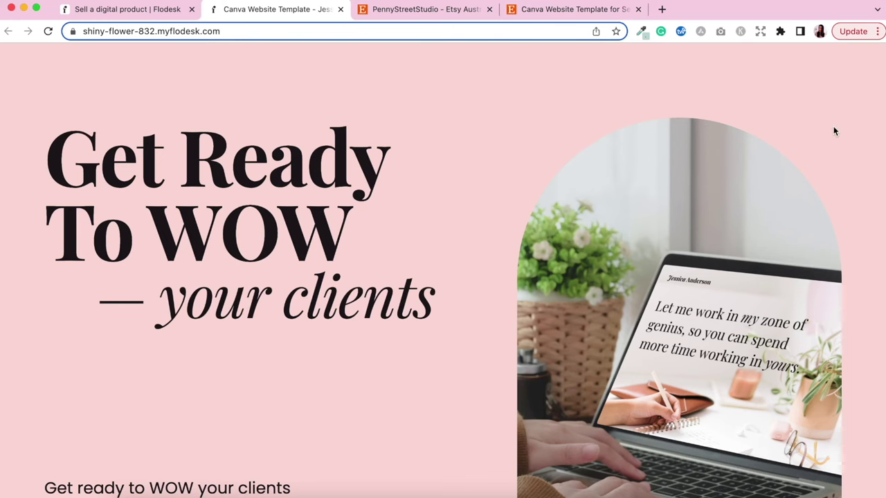
scroll(833, 126, down, 2)
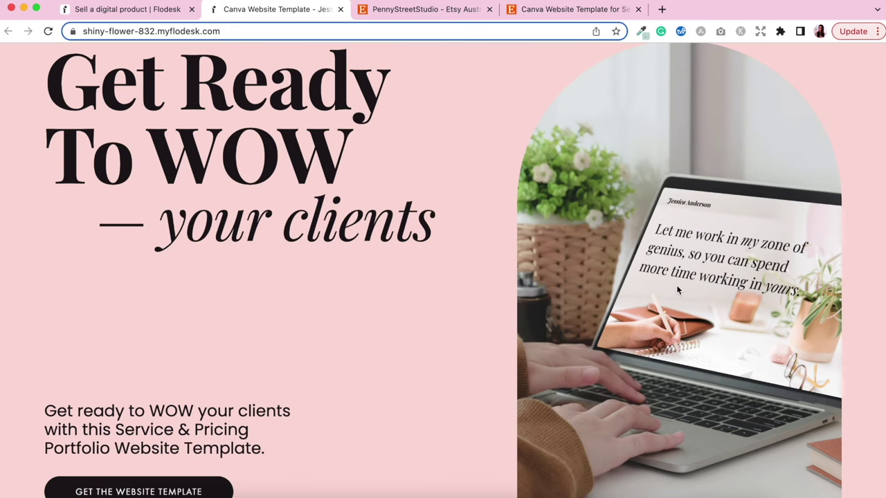
scroll(677, 291, down, 2)
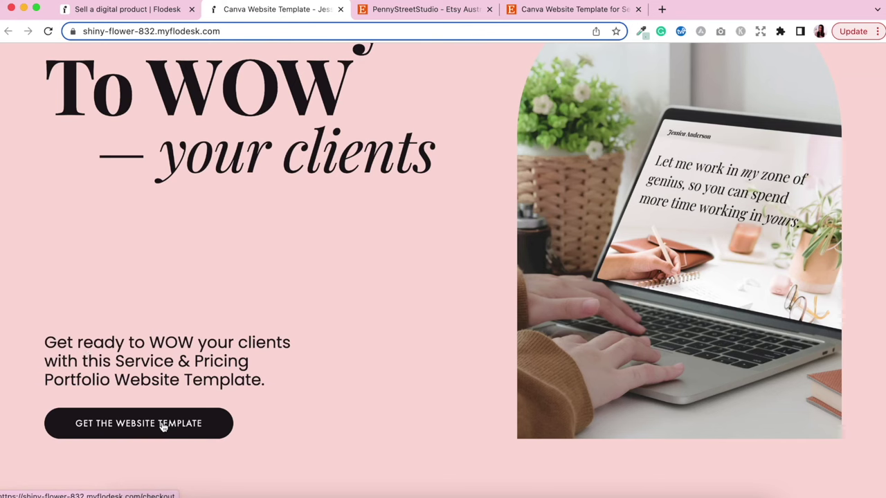
scroll(390, 392, down, 10)
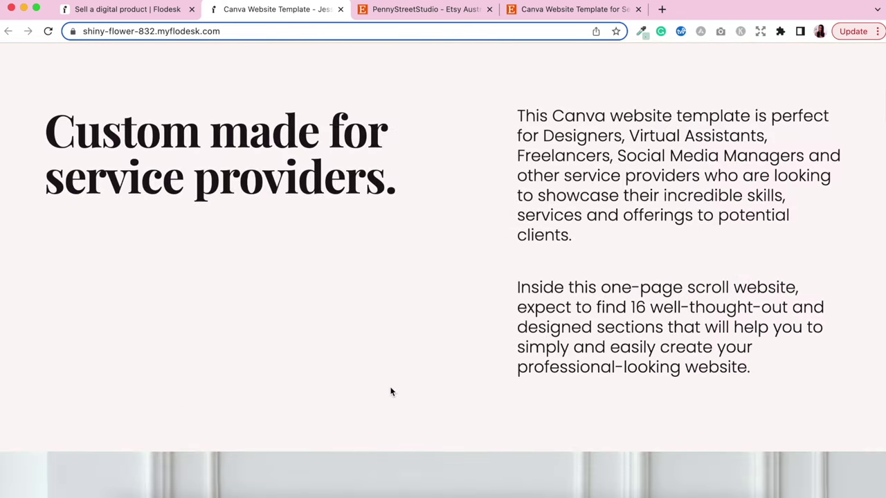
scroll(408, 180, down, 1)
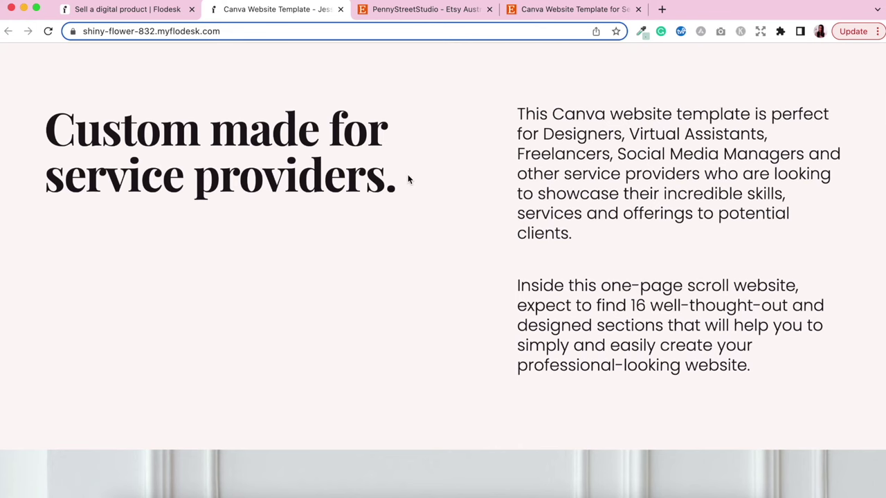
scroll(408, 179, down, 7)
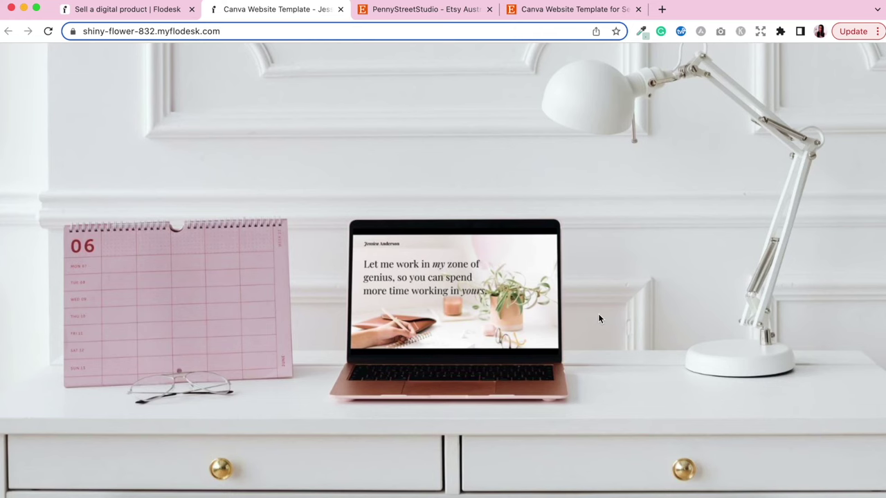
scroll(598, 315, down, 5)
scroll(600, 319, down, 4)
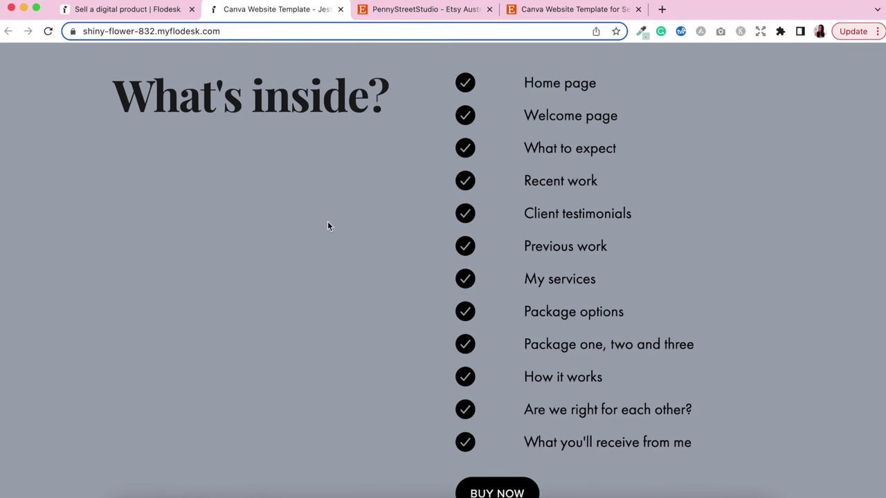
scroll(332, 208, down, 1)
scroll(336, 235, down, 5)
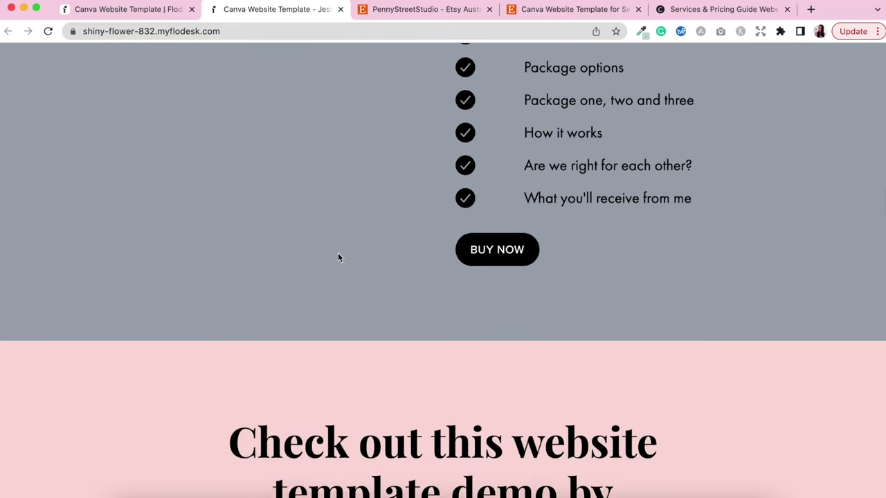
scroll(338, 257, down, 5)
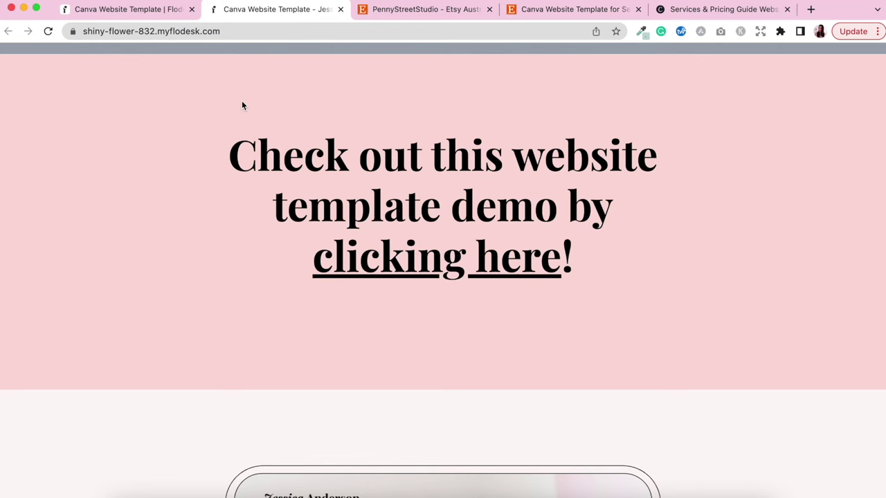